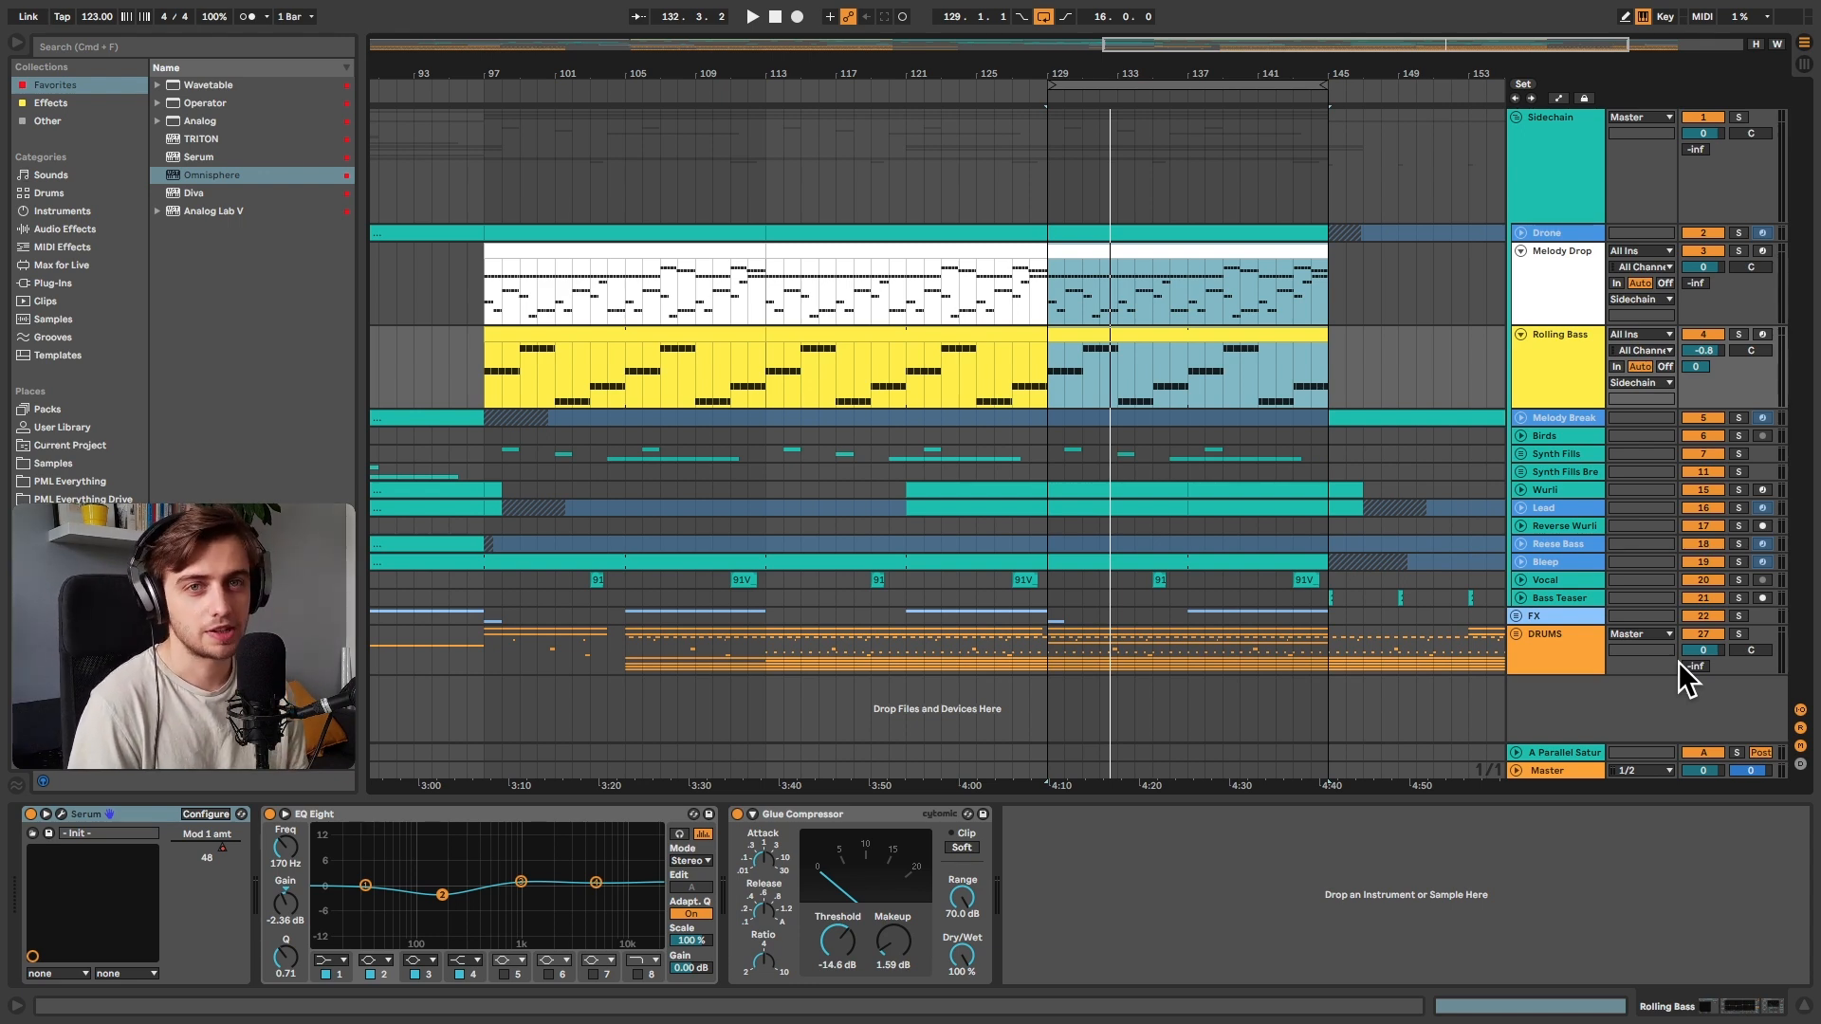
Play the looped drop from bar 129 and examine the Rolling Bass and Melody Drop clips together in the piano roll
{"action": "key", "text": "space"}
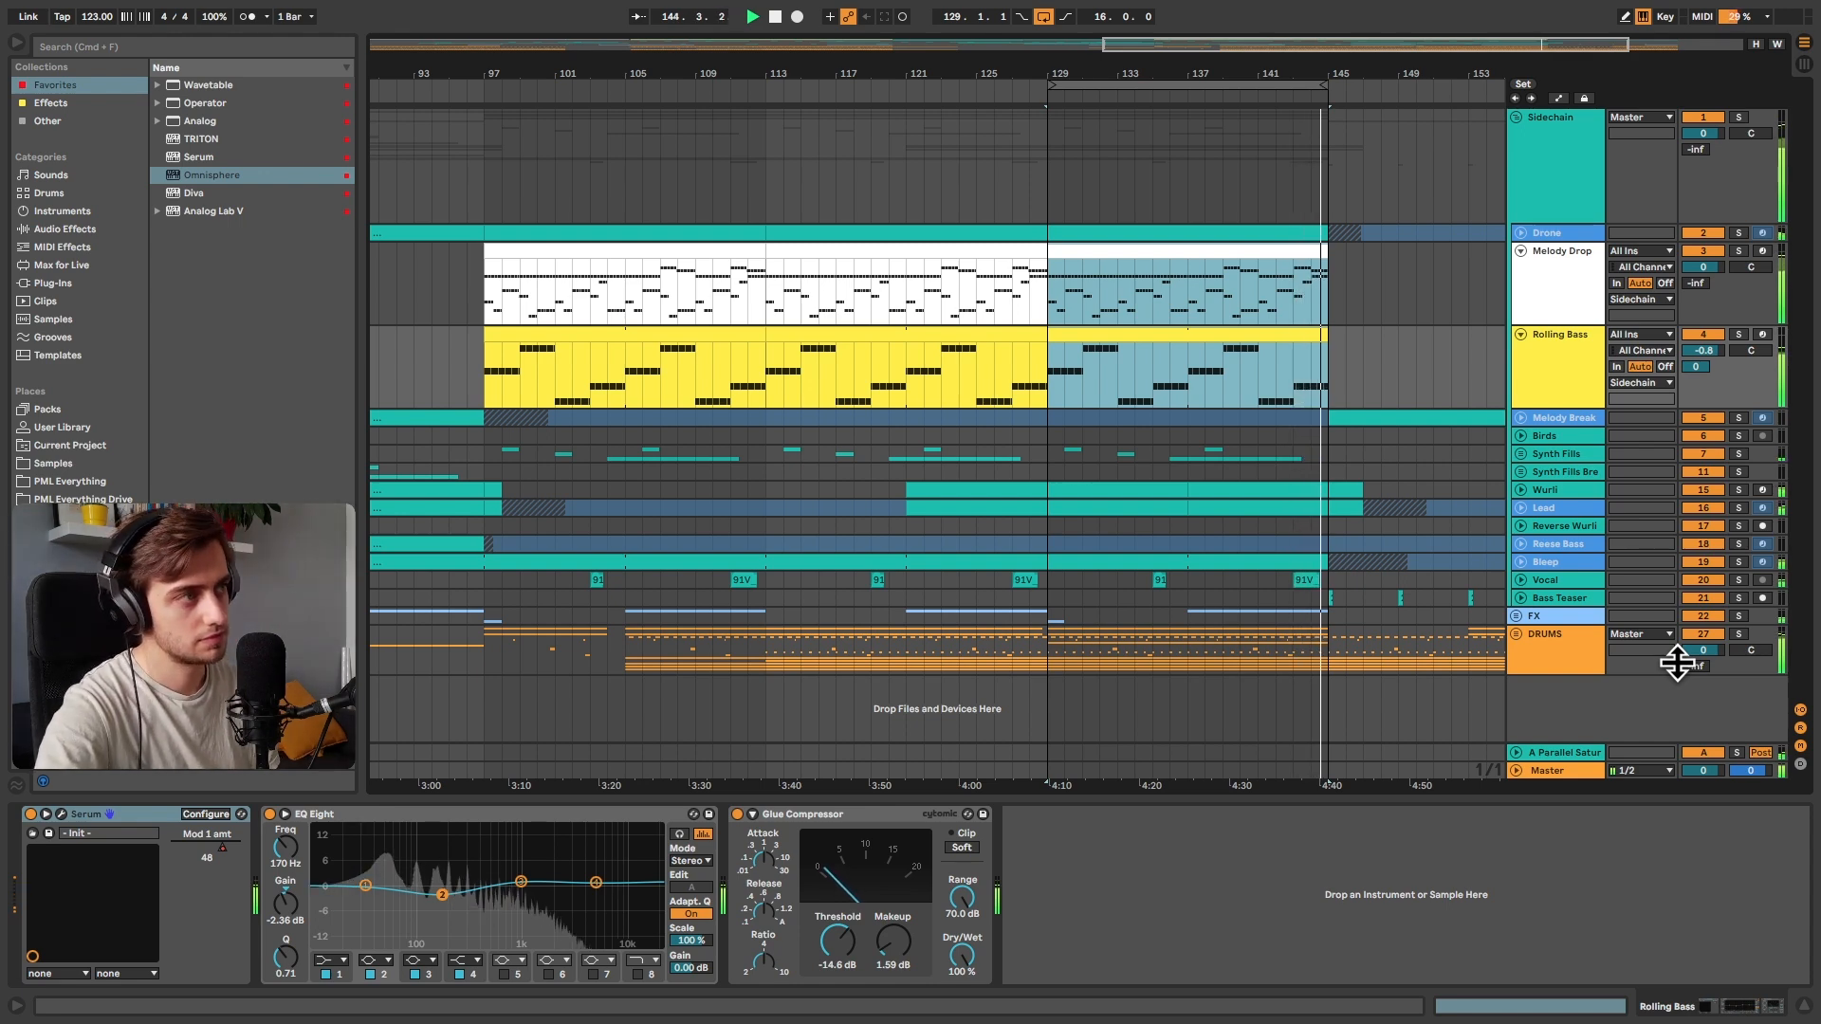
{"action": "key", "text": "space"}
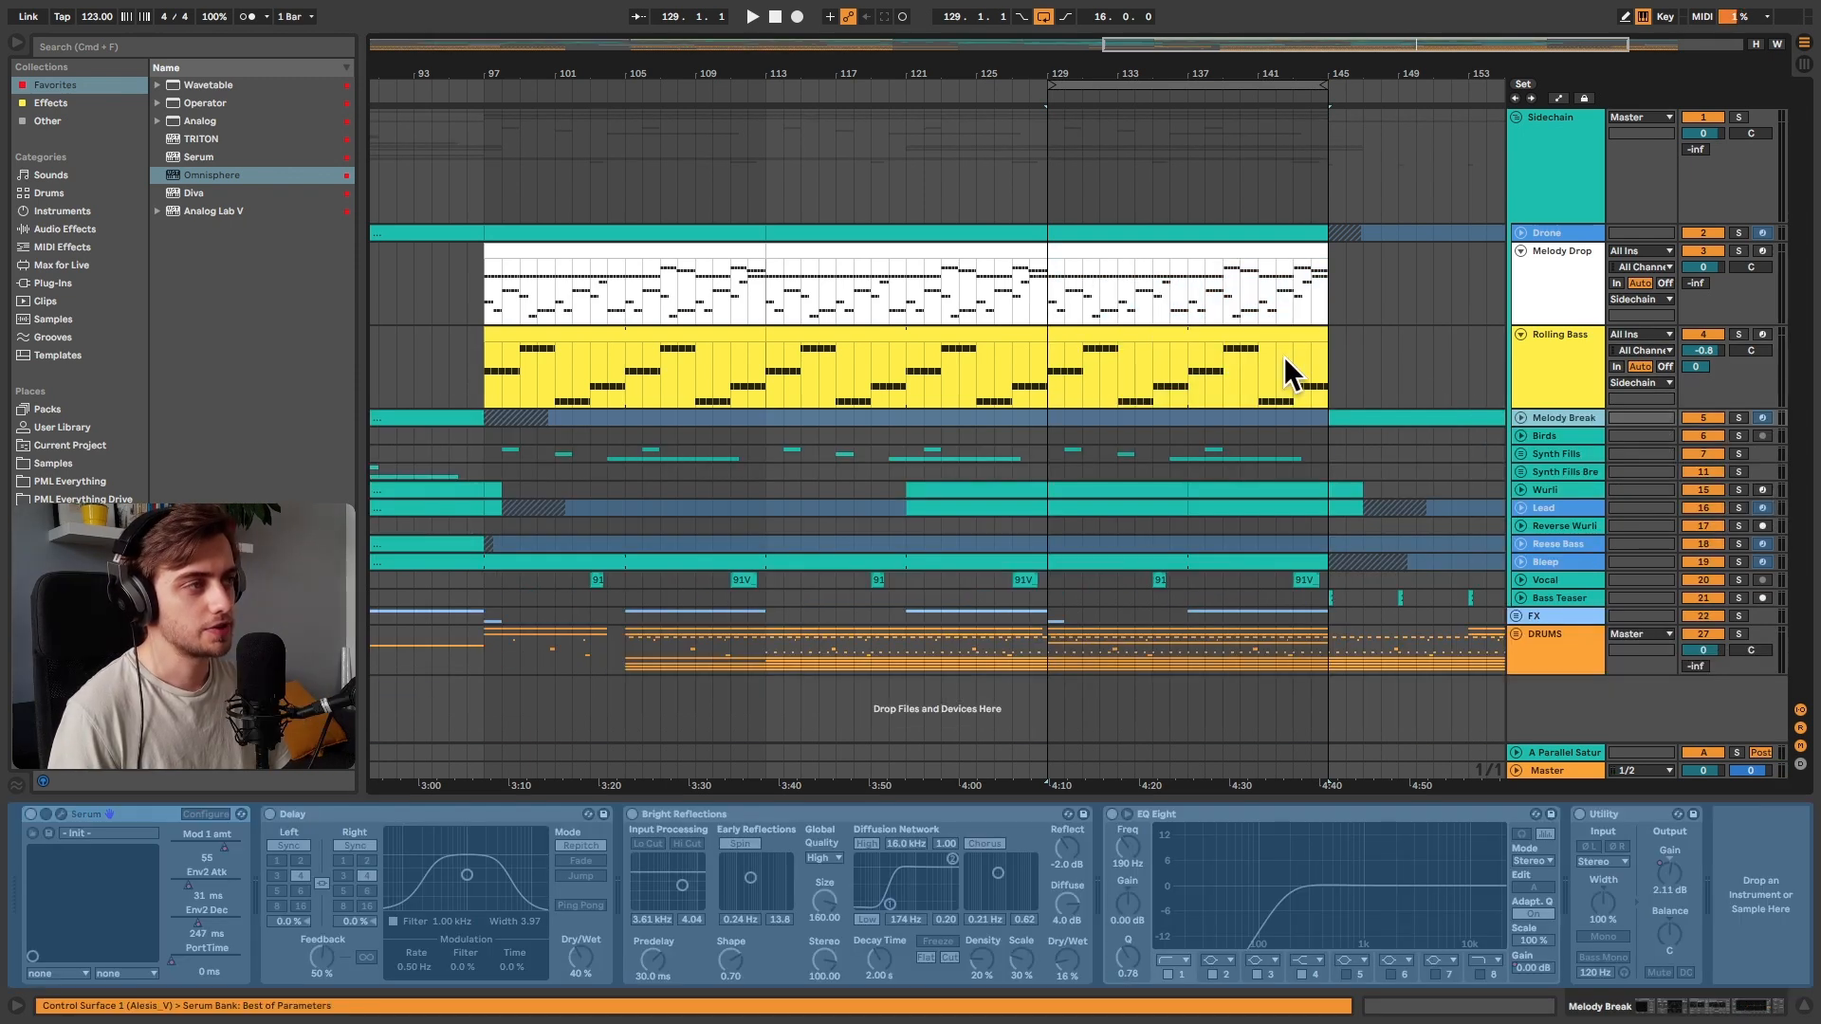
{"action": "left_click", "coordinate": [1260, 337]}
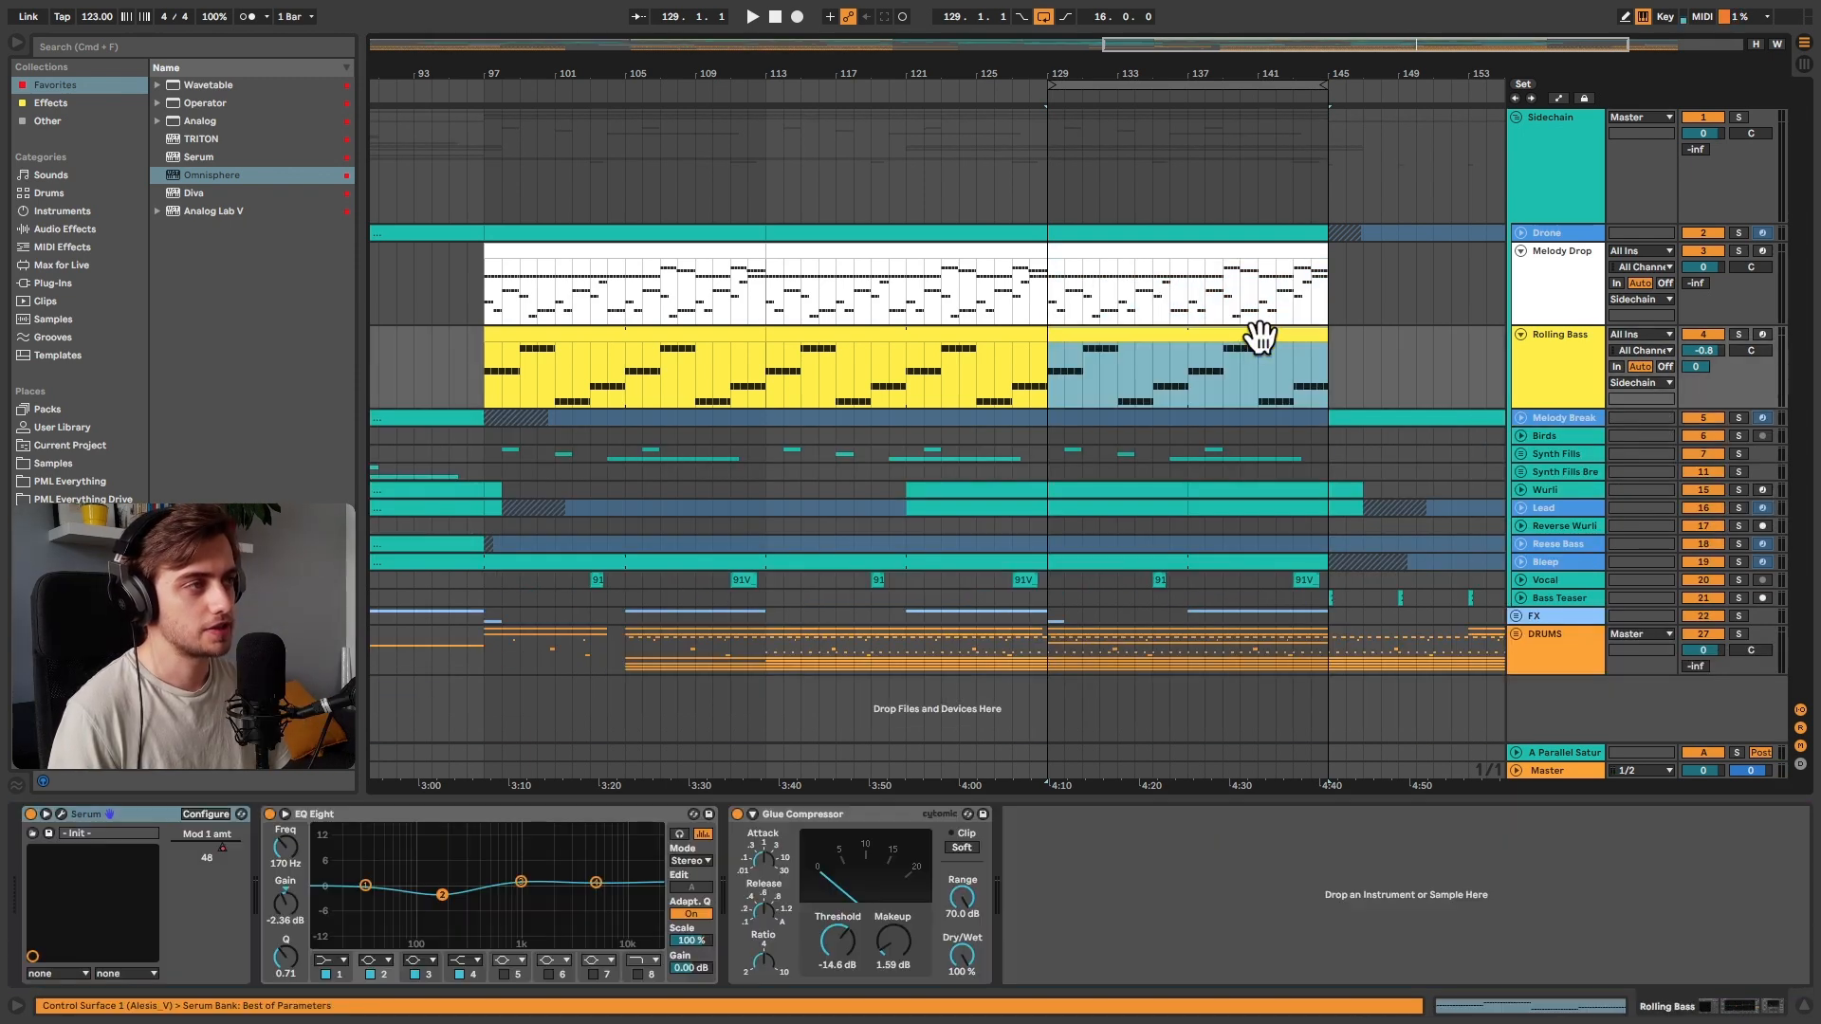
{"action": "double_click", "coordinate": [1172, 255]}
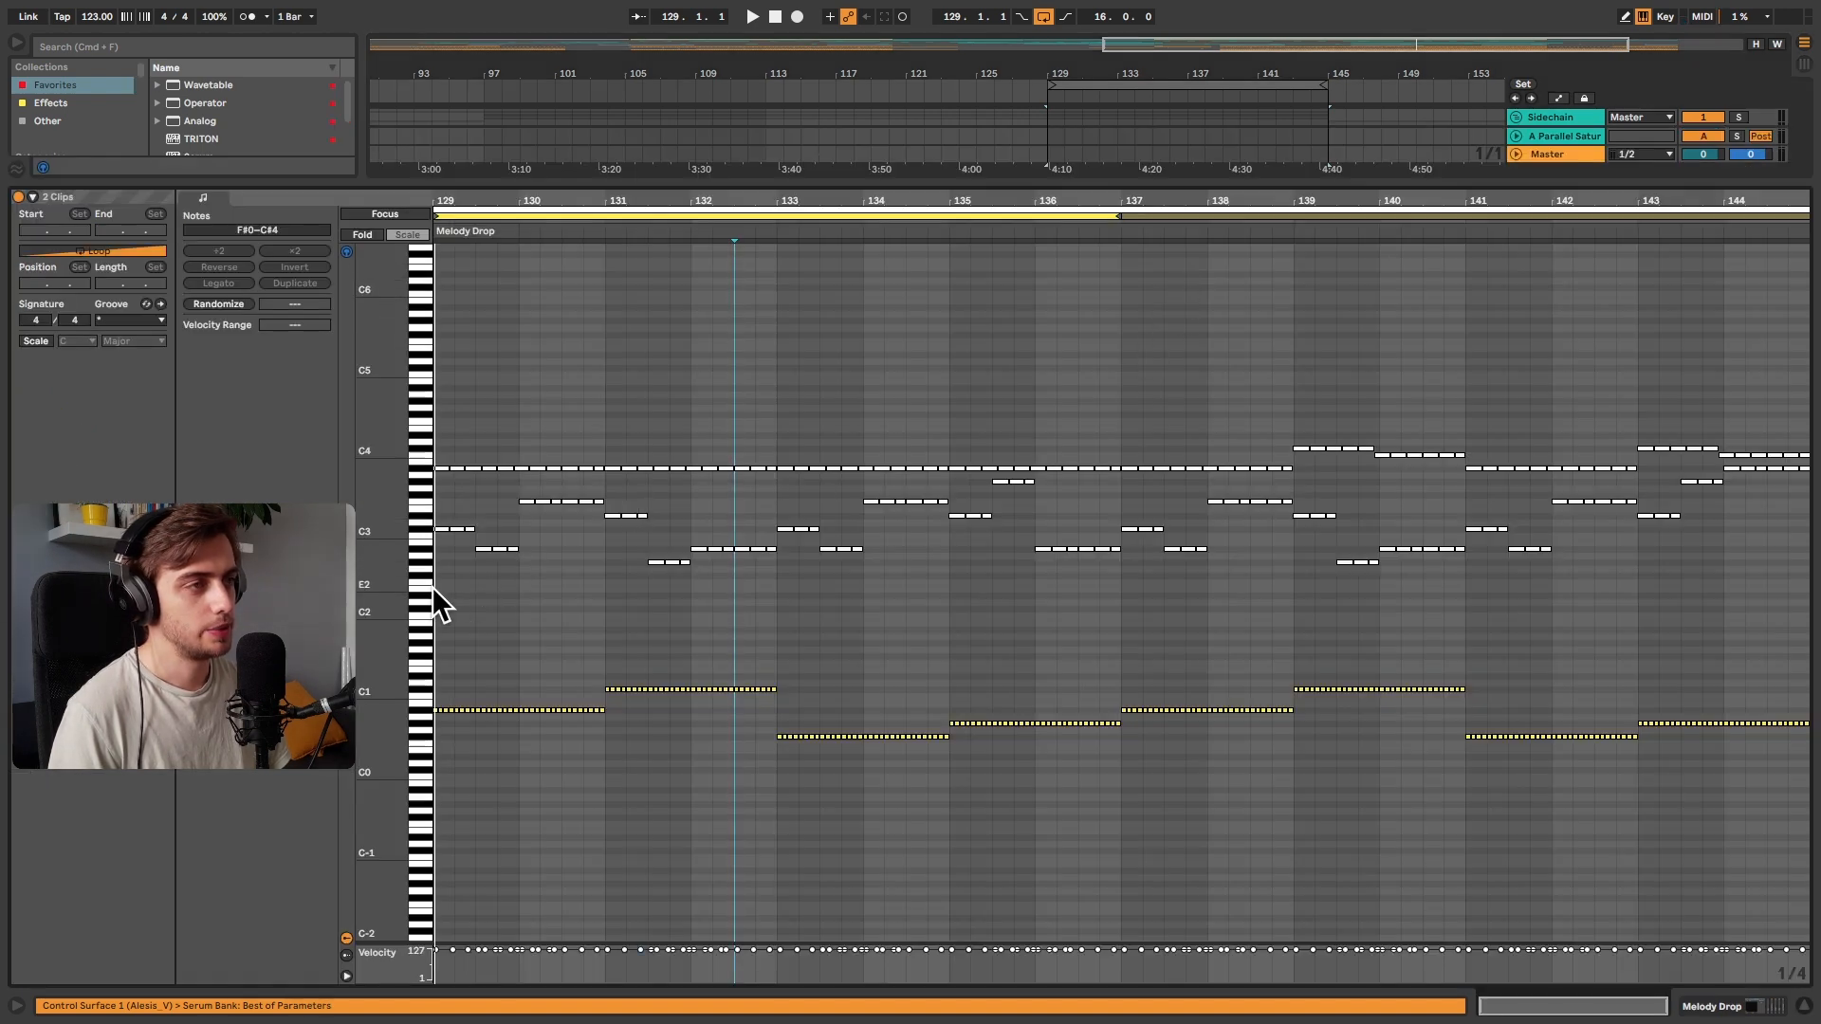
{"action": "left_click_drag", "start_coordinate": [363, 708], "coordinate": [387, 714]}
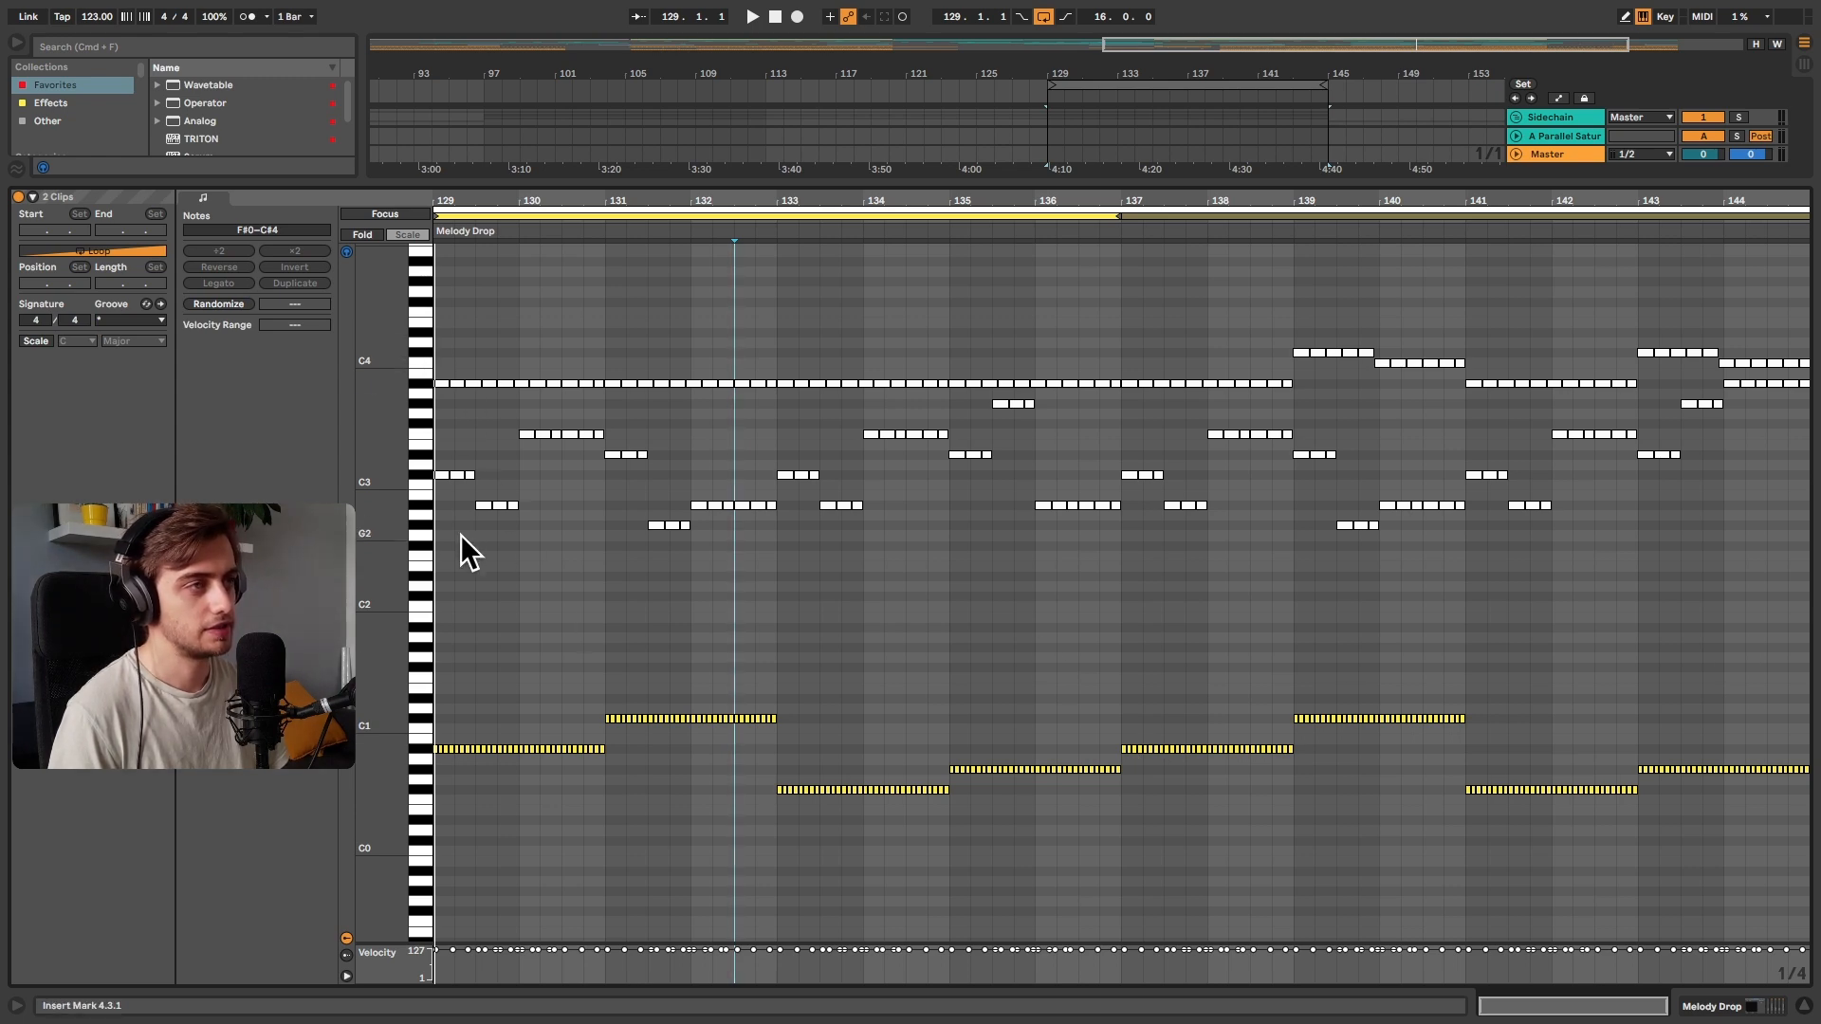
{"action": "left_click_drag", "start_coordinate": [372, 446], "coordinate": [395, 439]}
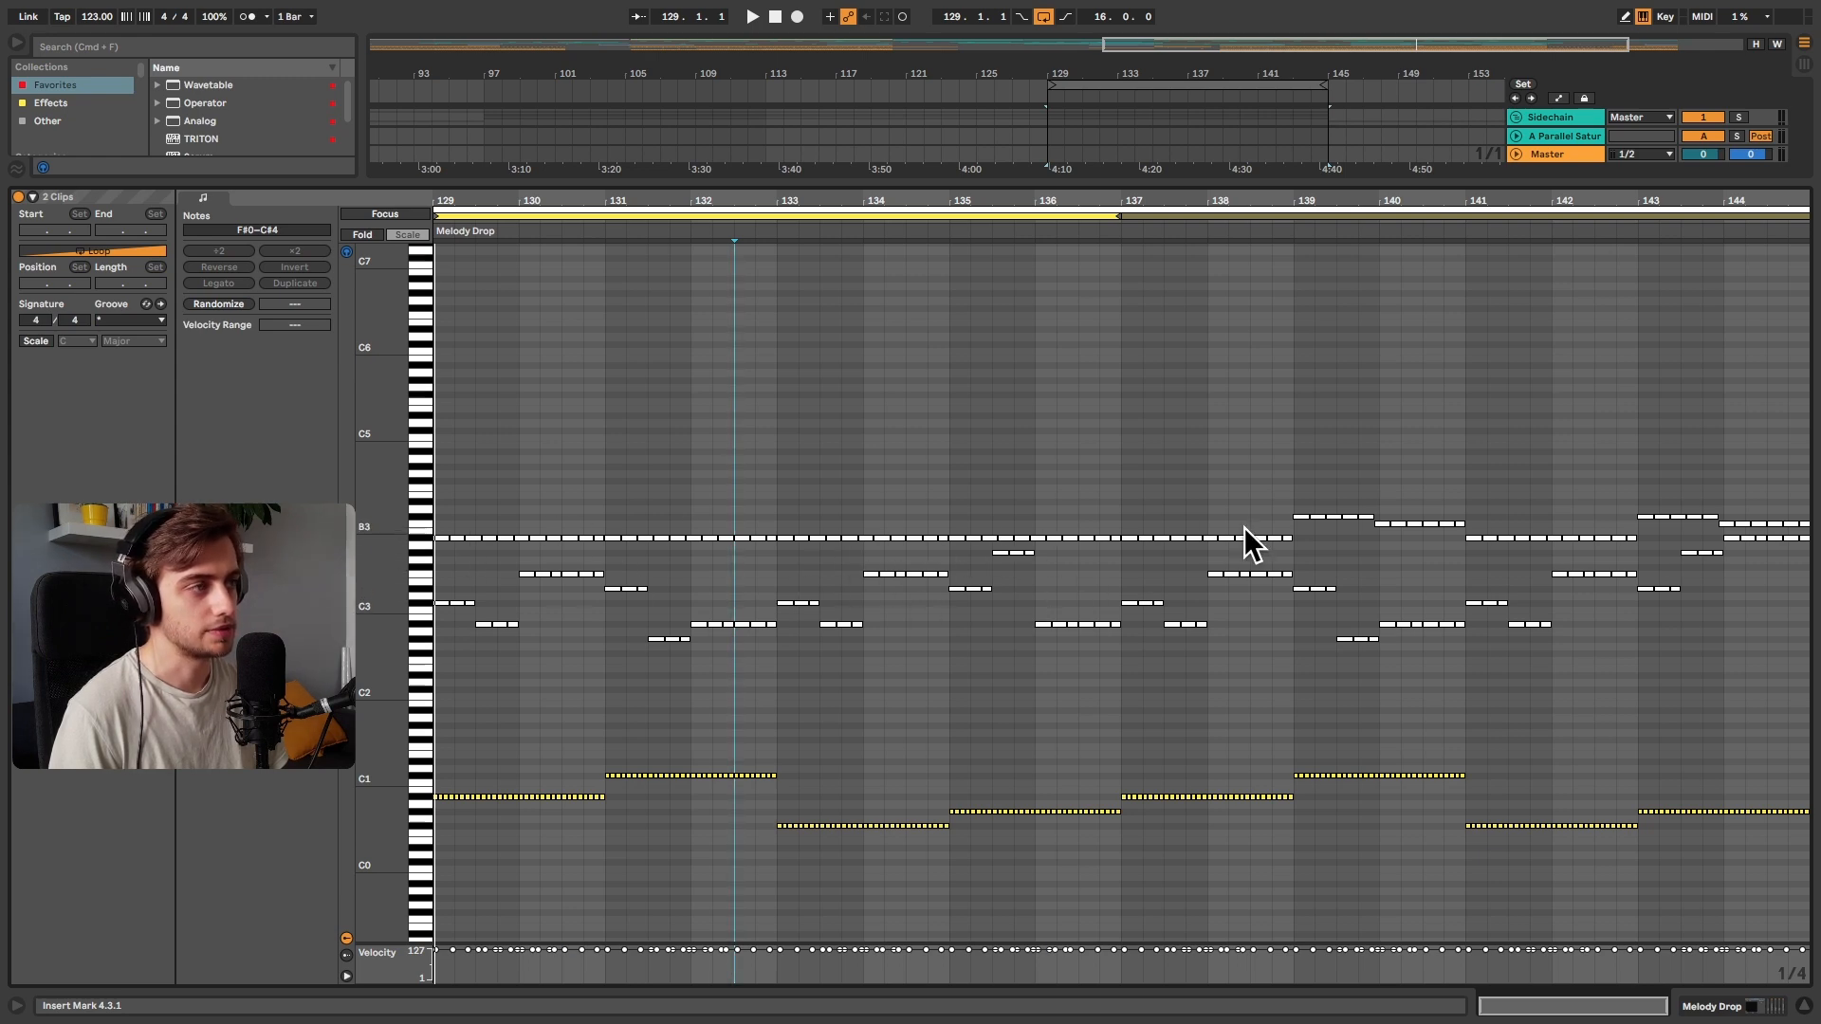
Duplicate the Melody Drop and Rolling Bass tracks and delete all clips from the copies
{"action": "key", "text": "shift+Tab"}
{"action": "left_click", "coordinate": [1545, 374]}
{"action": "left_click", "coordinate": [1554, 281]}
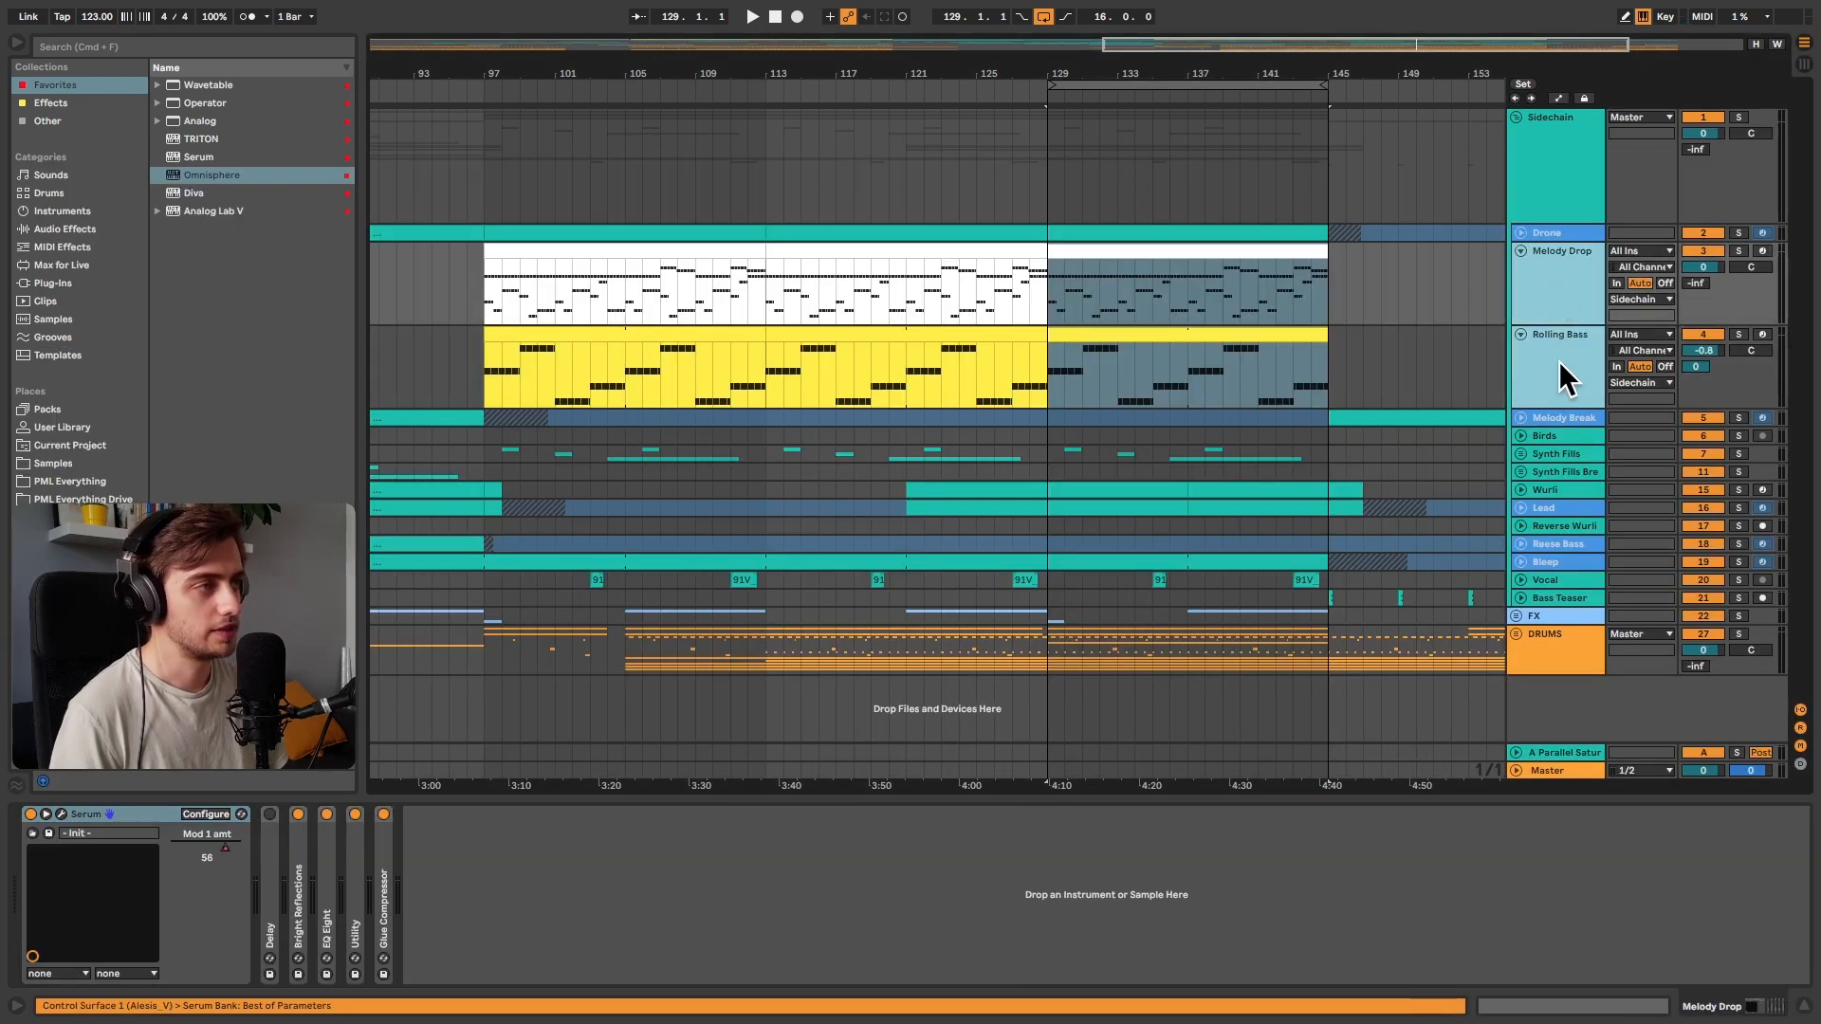
{"action": "key", "text": "super+d"}
{"action": "left_click_drag", "start_coordinate": [1363, 536], "coordinate": [482, 468]}
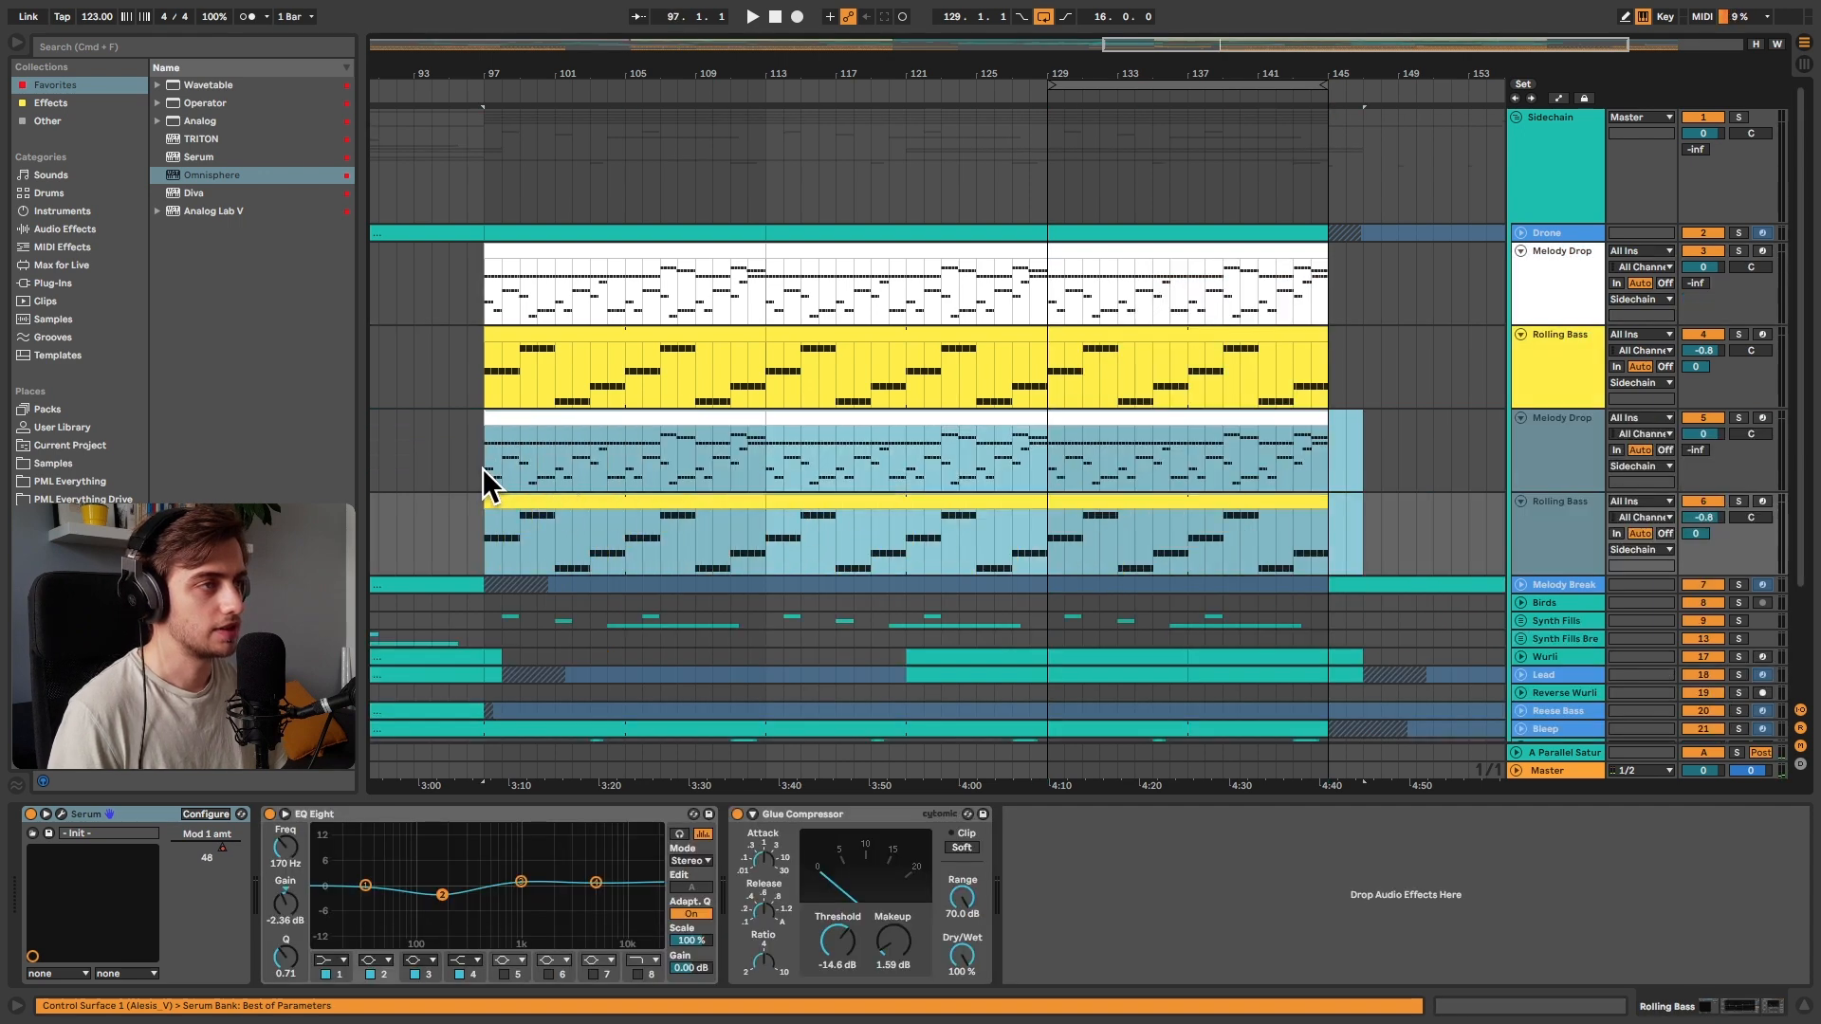
{"action": "key", "text": "Delete"}
Create an empty 16-bar MIDI clip from bar 129 to 145 on the duplicated Rolling Bass track
{"action": "left_click_drag", "start_coordinate": [1049, 534], "coordinate": [1276, 516]}
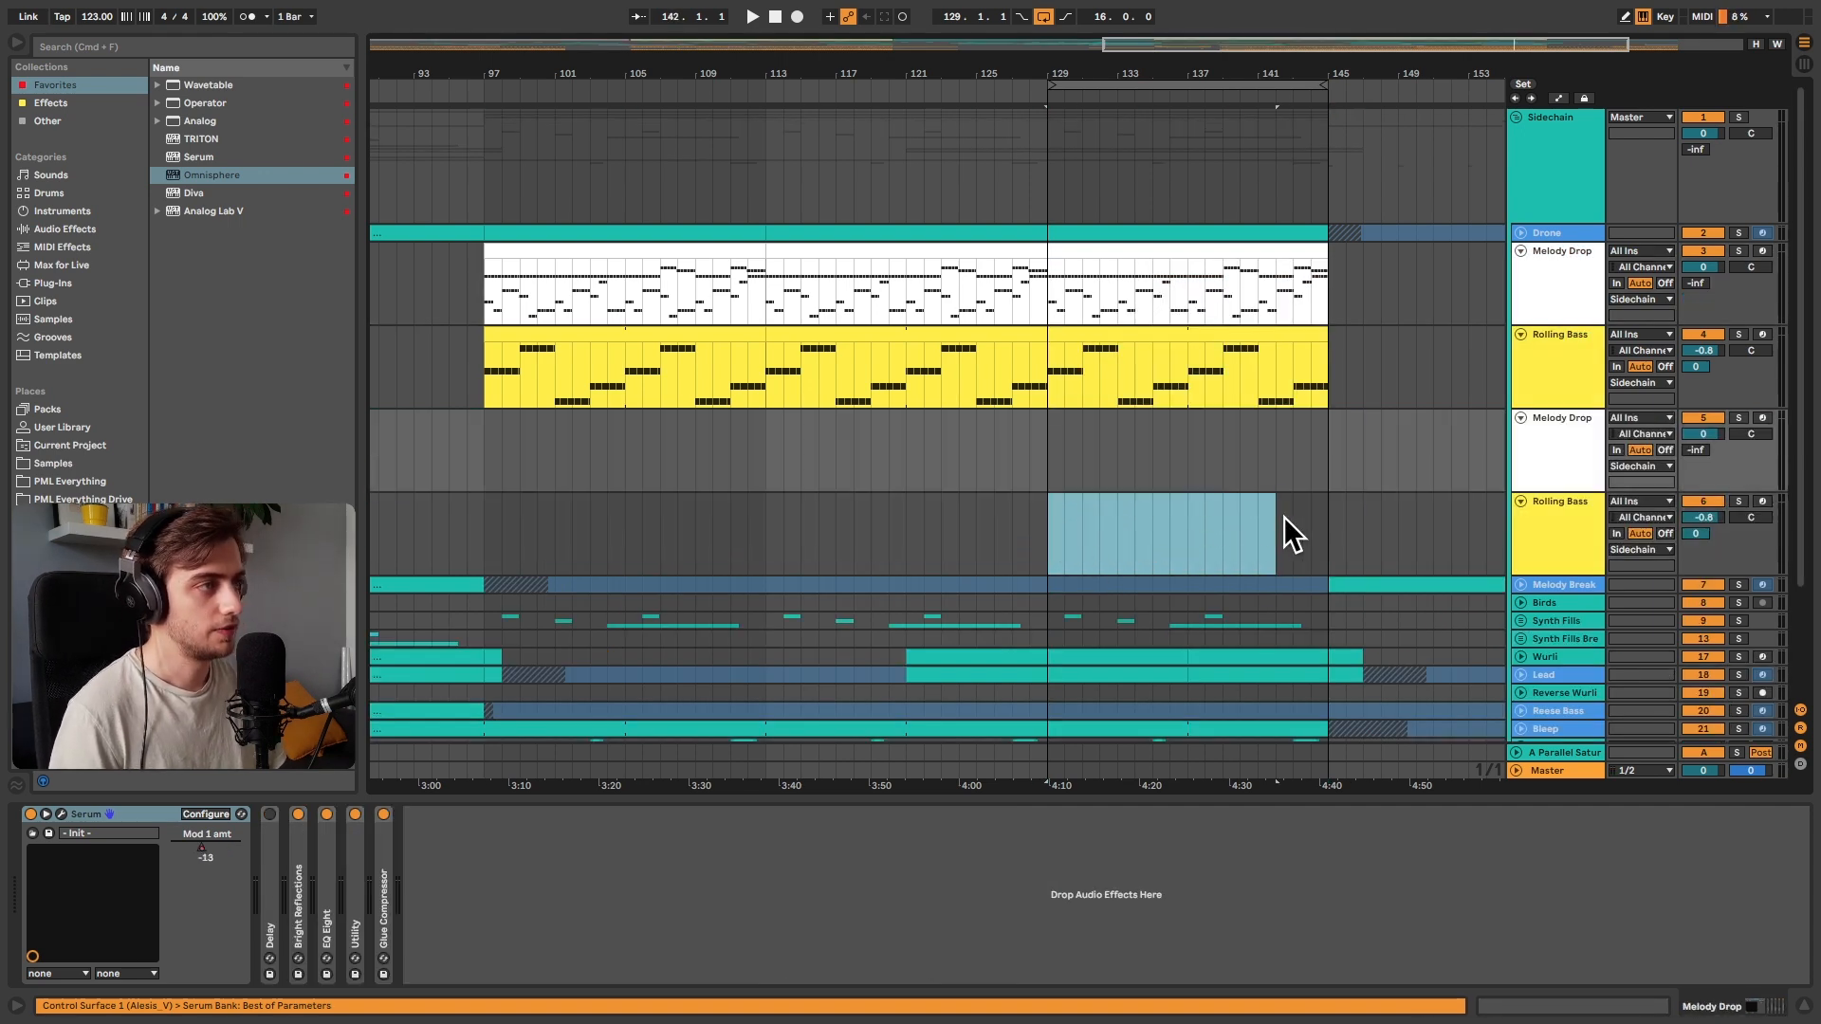
{"action": "key", "text": "super+shift+m"}
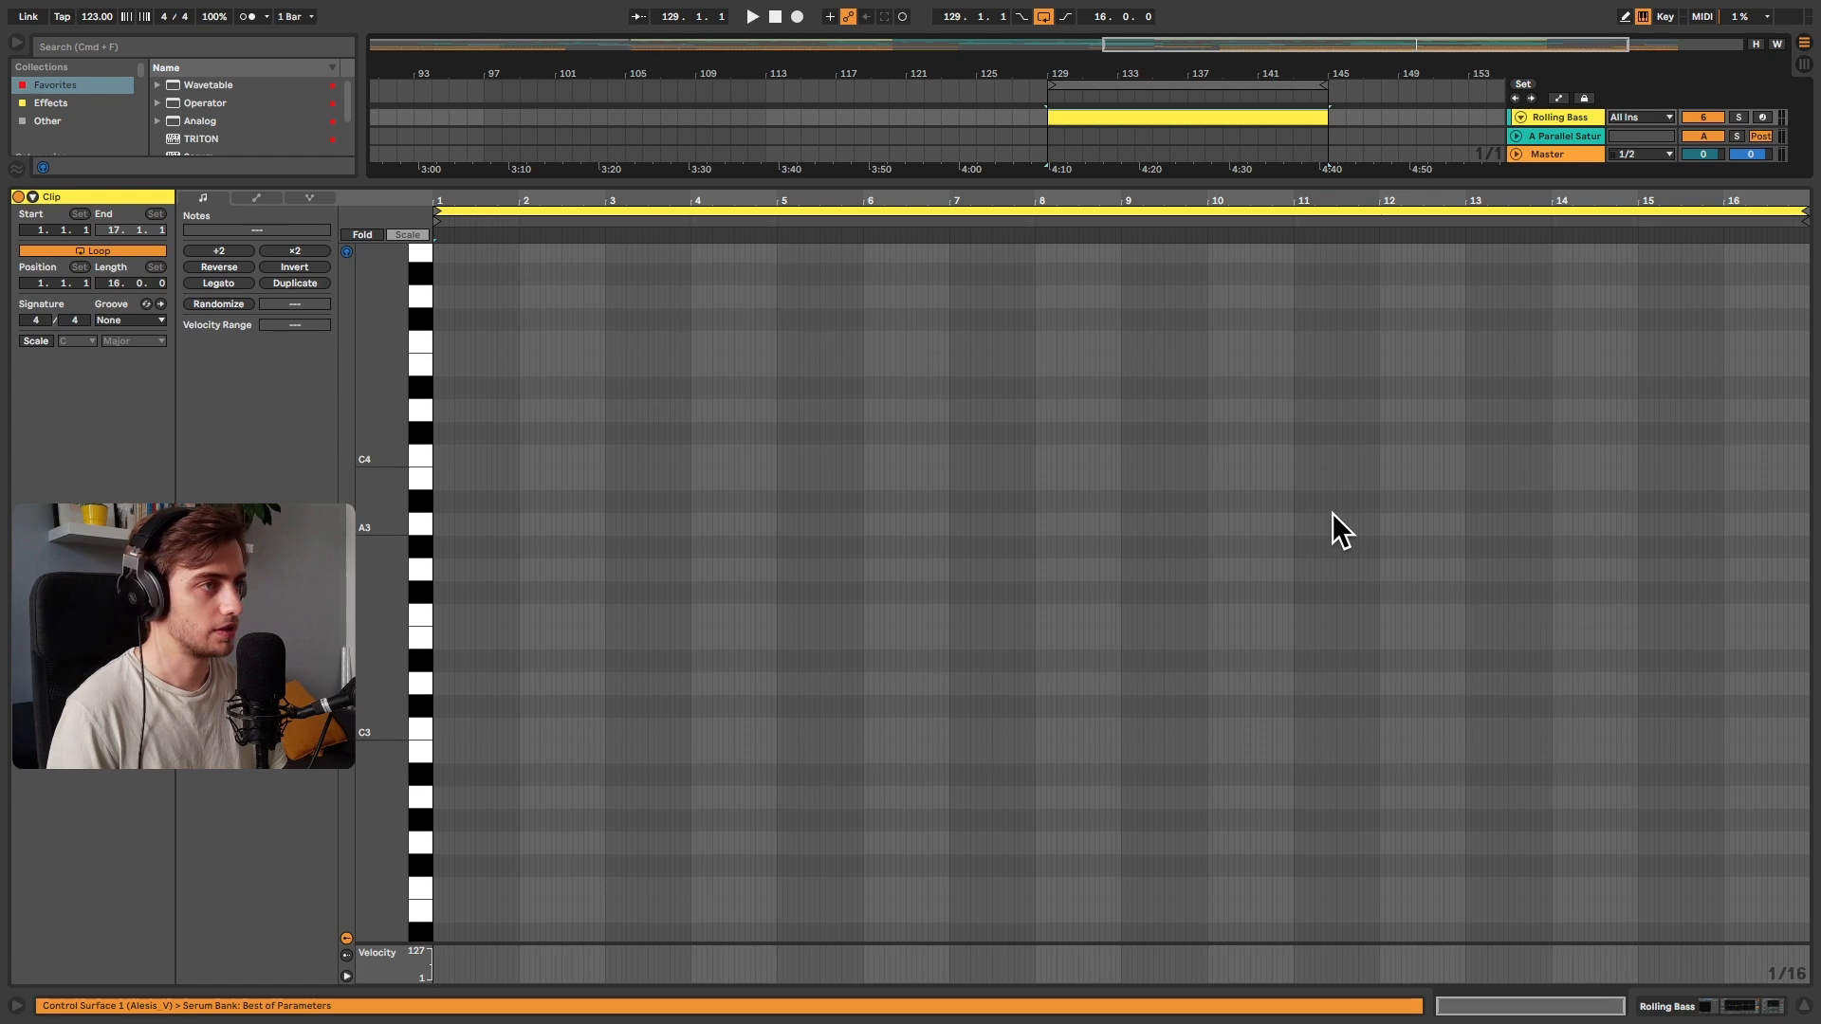
Enable the clip's scale as A#/Bb Minor and limit the piano roll to notes of that scale
{"action": "left_click_drag", "start_coordinate": [379, 772], "coordinate": [432, 772]}
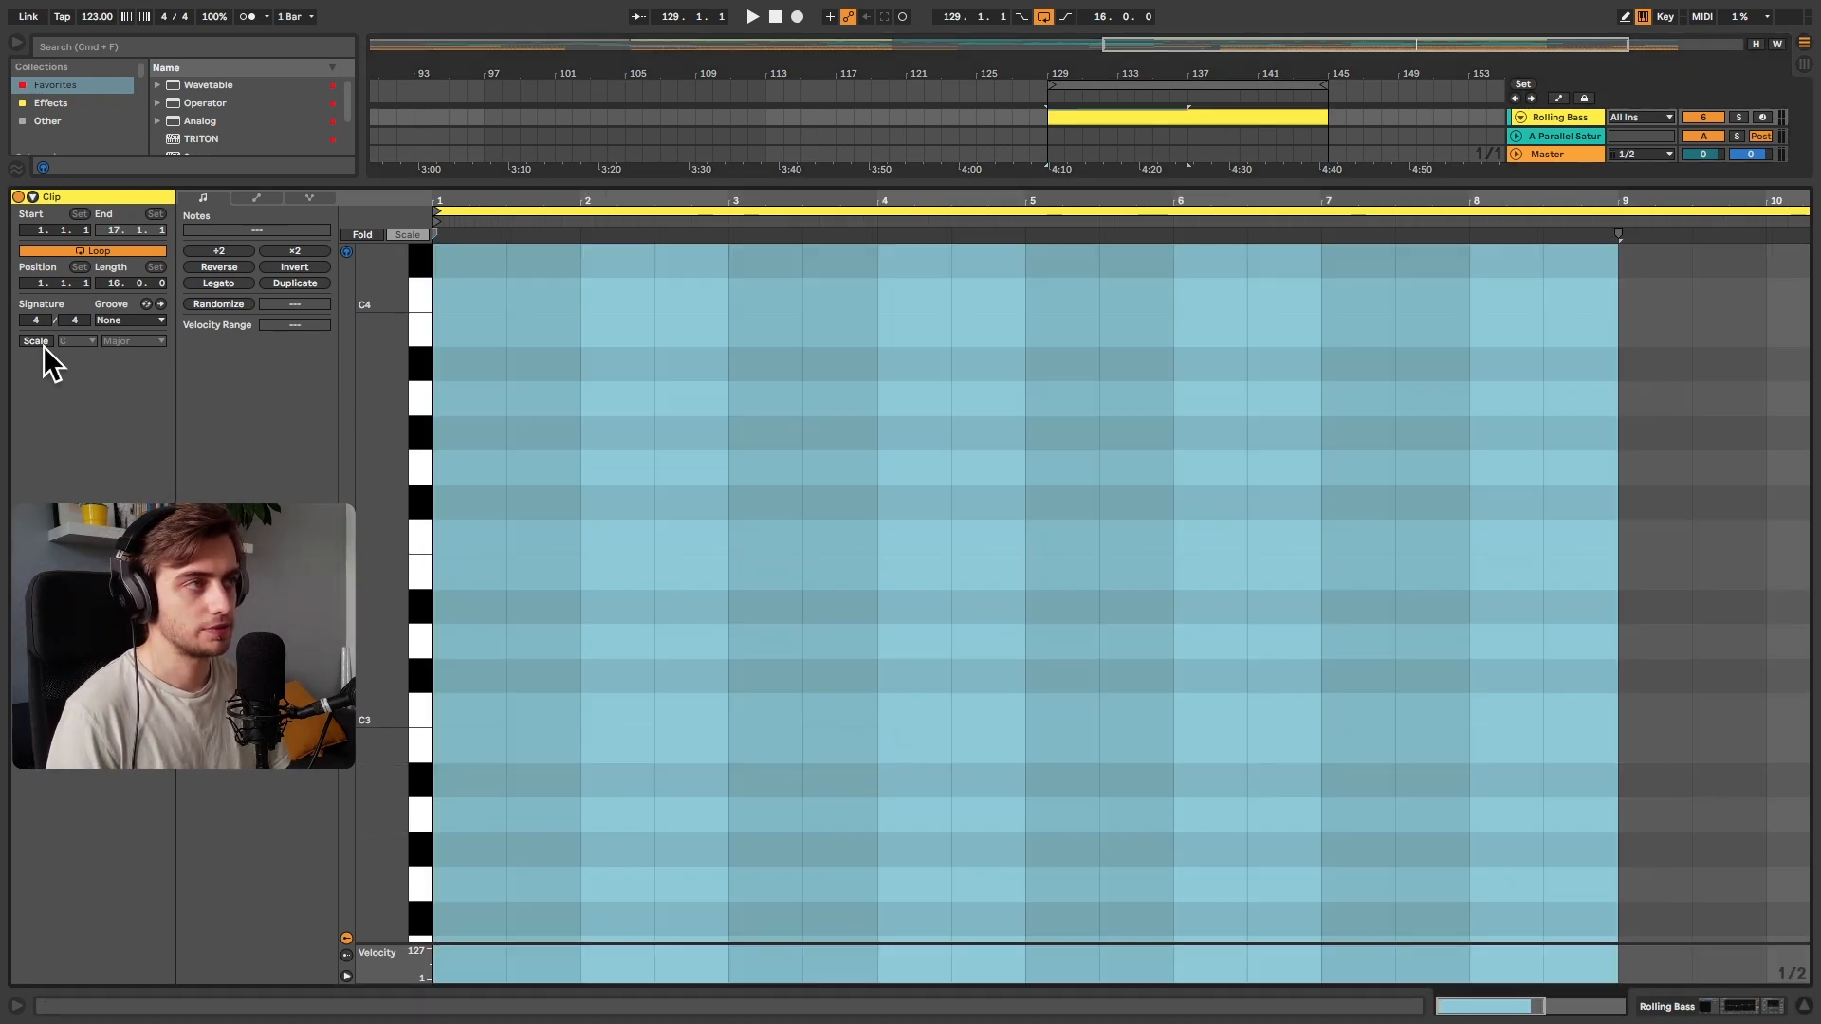
{"action": "left_click", "coordinate": [36, 340]}
{"action": "left_click", "coordinate": [75, 340]}
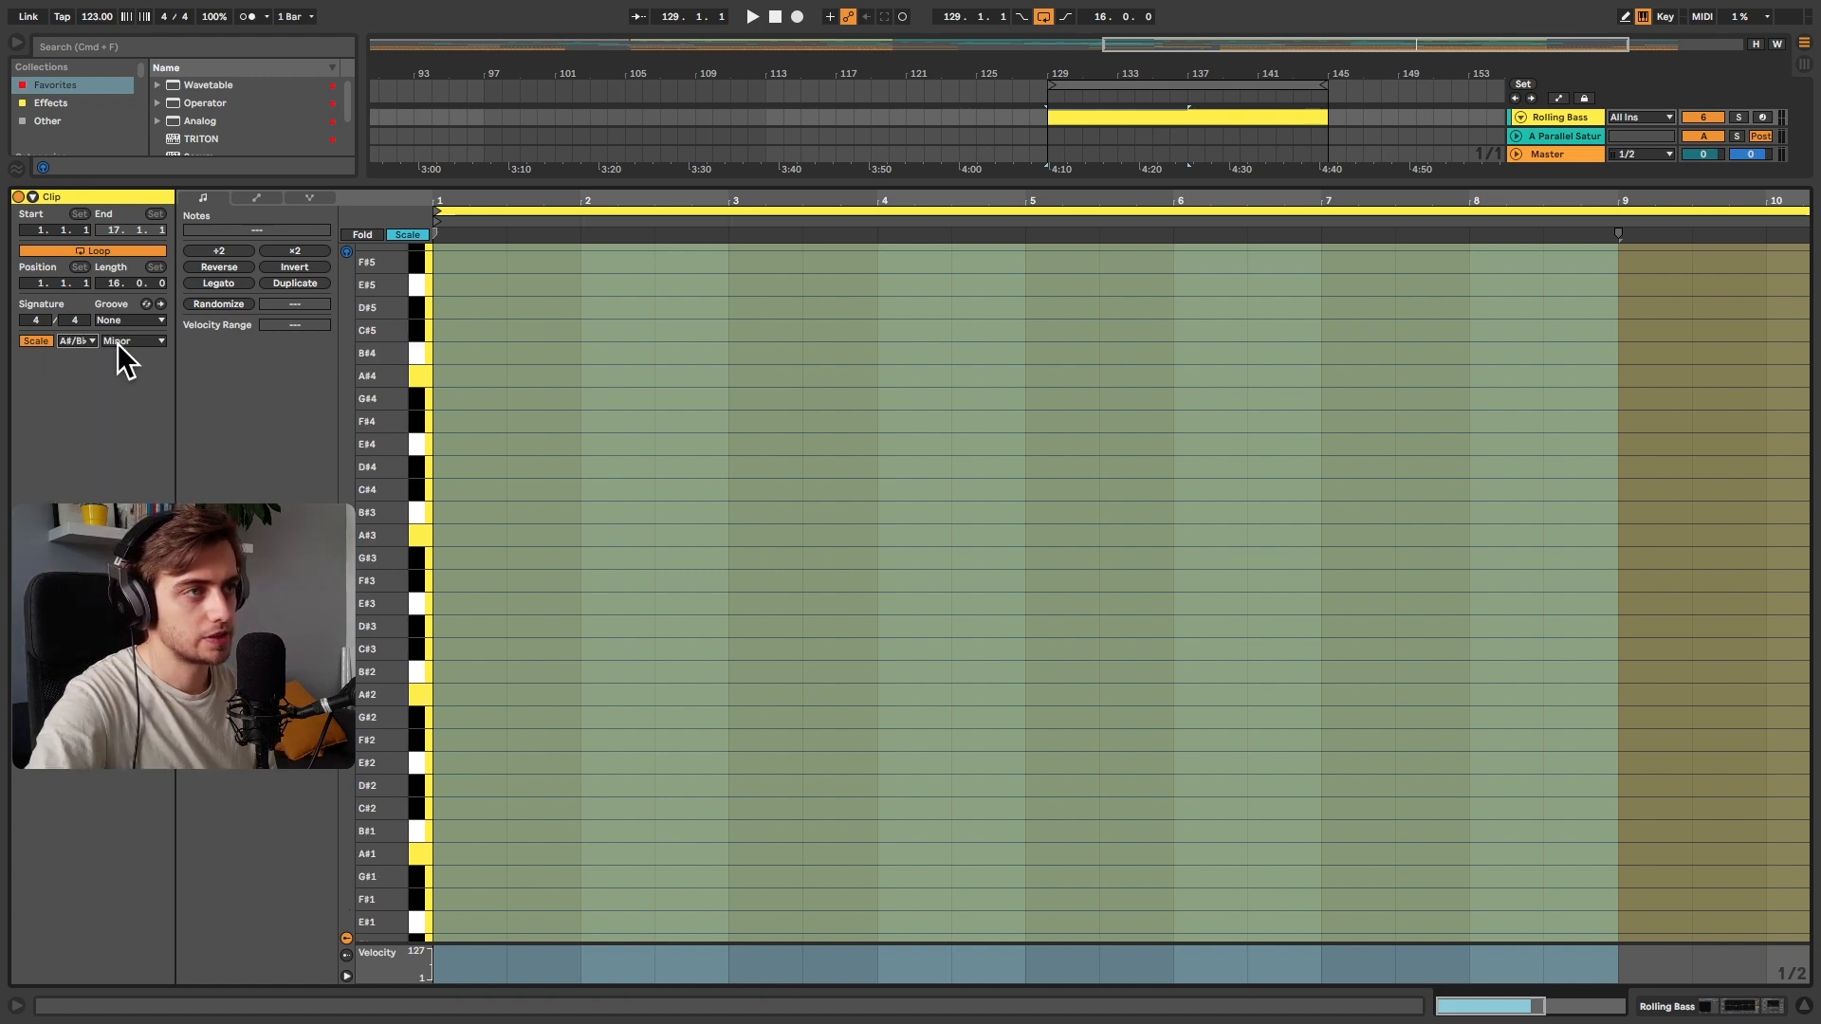
{"action": "left_click", "coordinate": [121, 342]}
{"action": "left_click", "coordinate": [121, 344]}
{"action": "left_click", "coordinate": [122, 344]}
{"action": "left_click", "coordinate": [121, 344]}
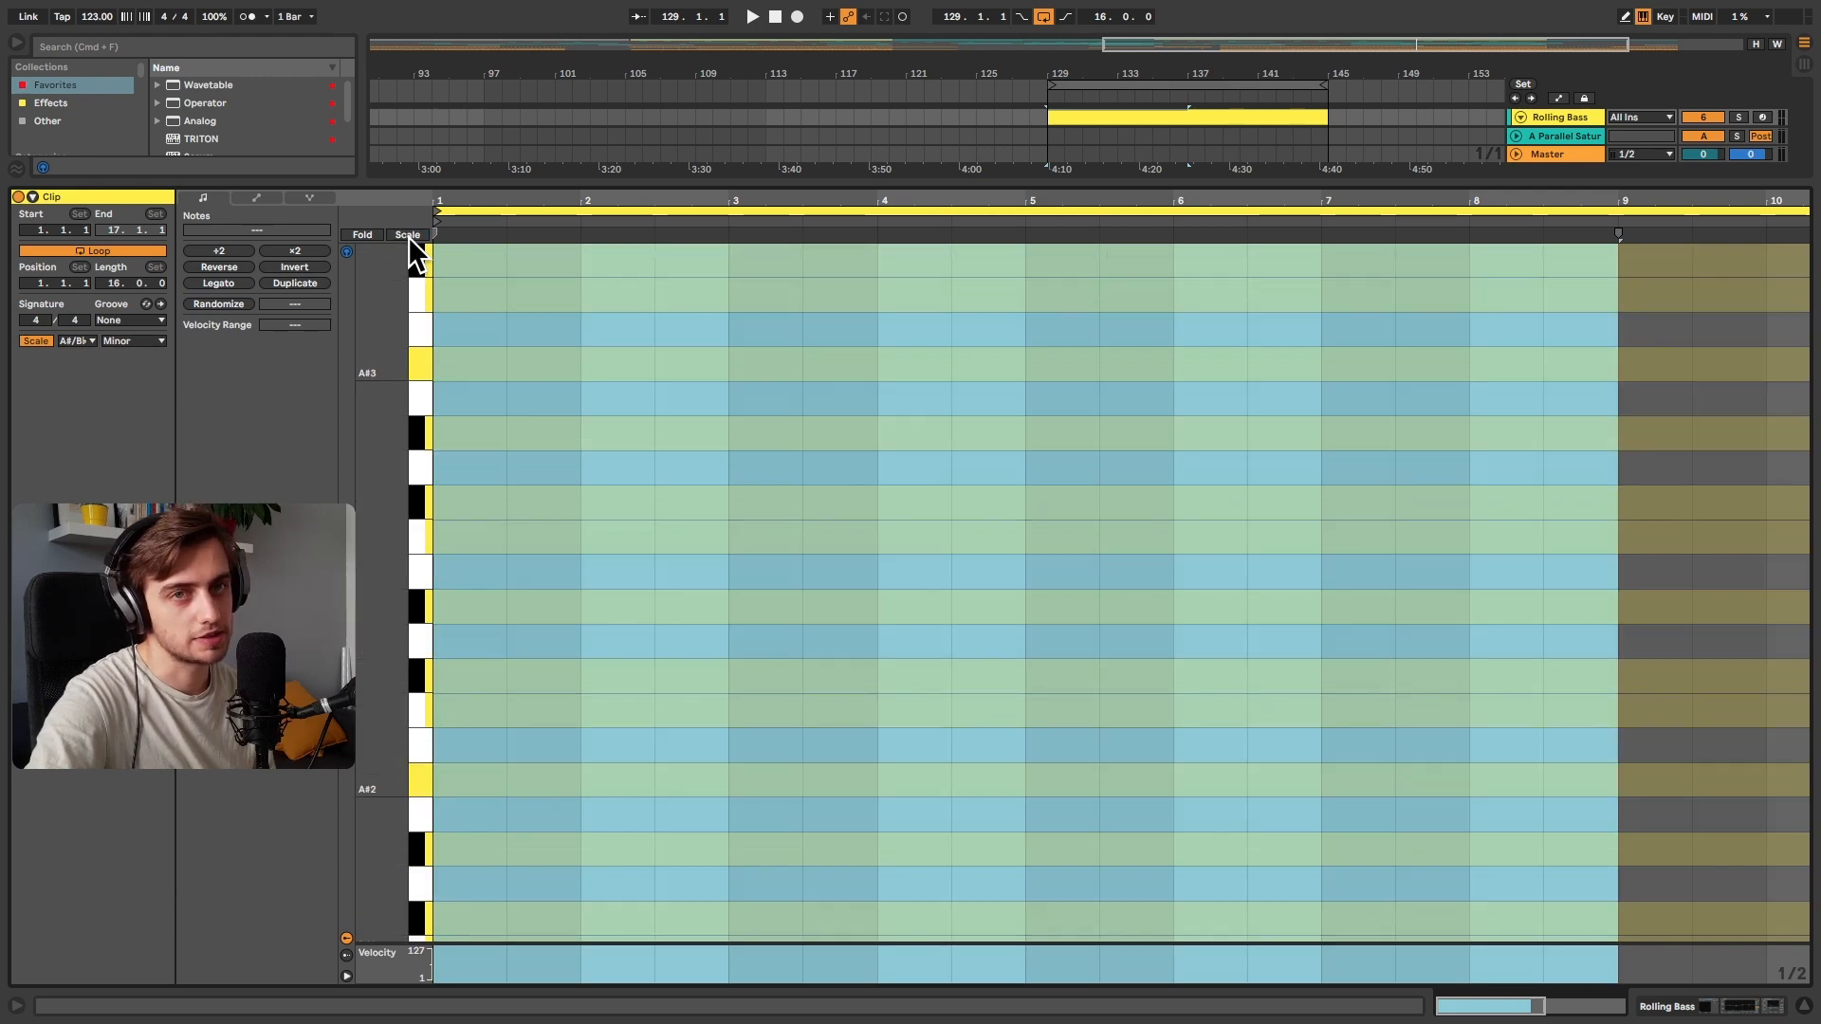
{"action": "left_click", "coordinate": [526, 585]}
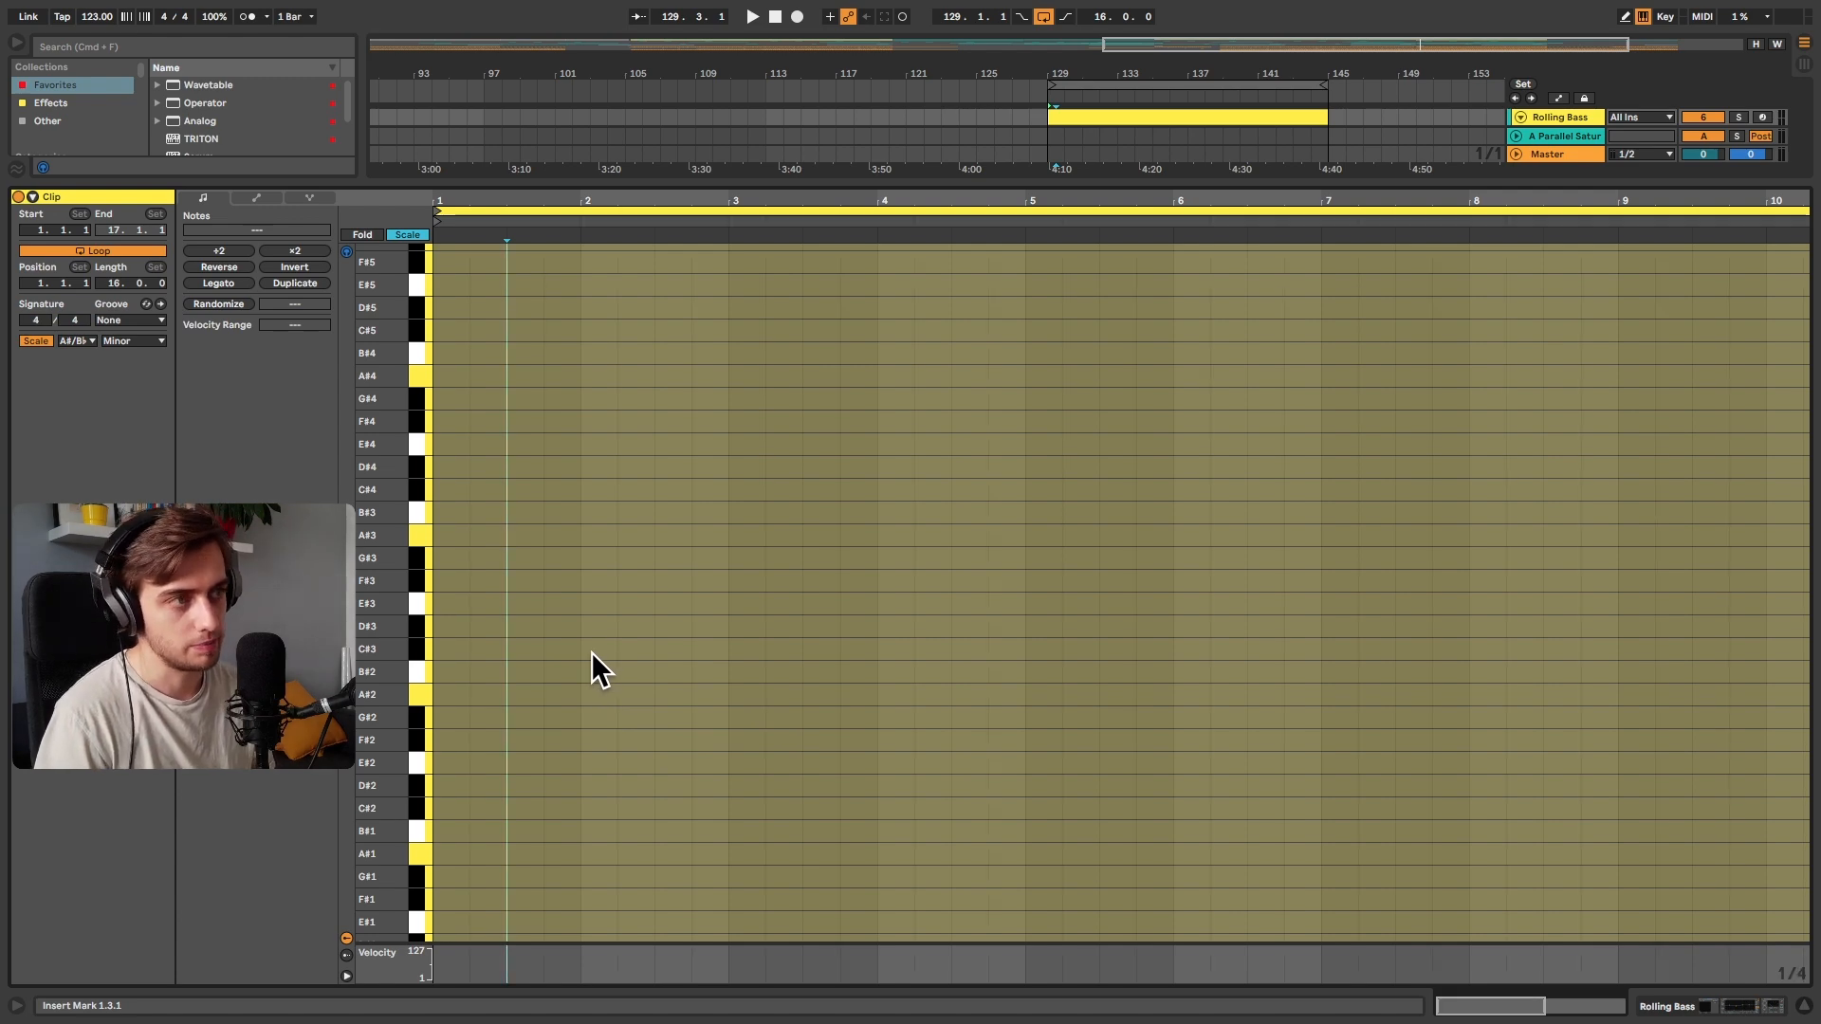
Draw repeated 1/16 notes on A#2 across the clip's first two bars and audition them solo
{"action": "key", "text": "b"}
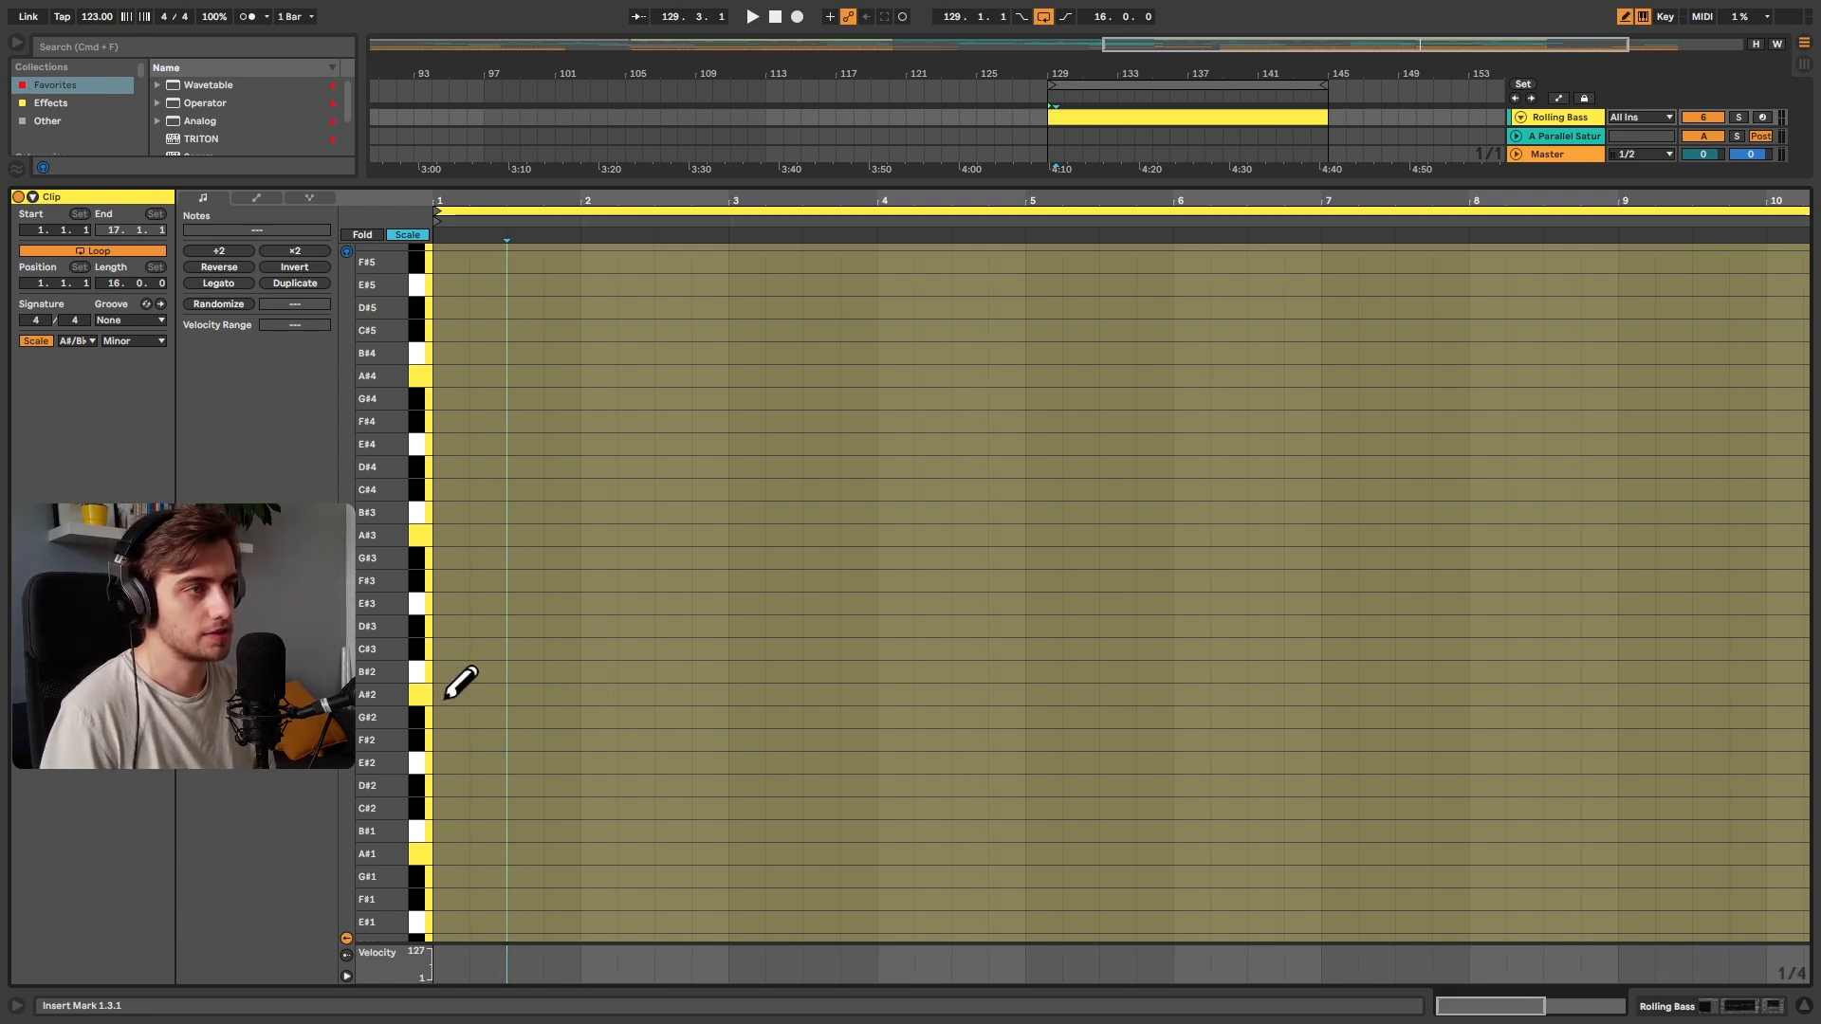
{"action": "left_click_drag", "start_coordinate": [446, 695], "coordinate": [836, 701]}
{"action": "key", "text": "space"}
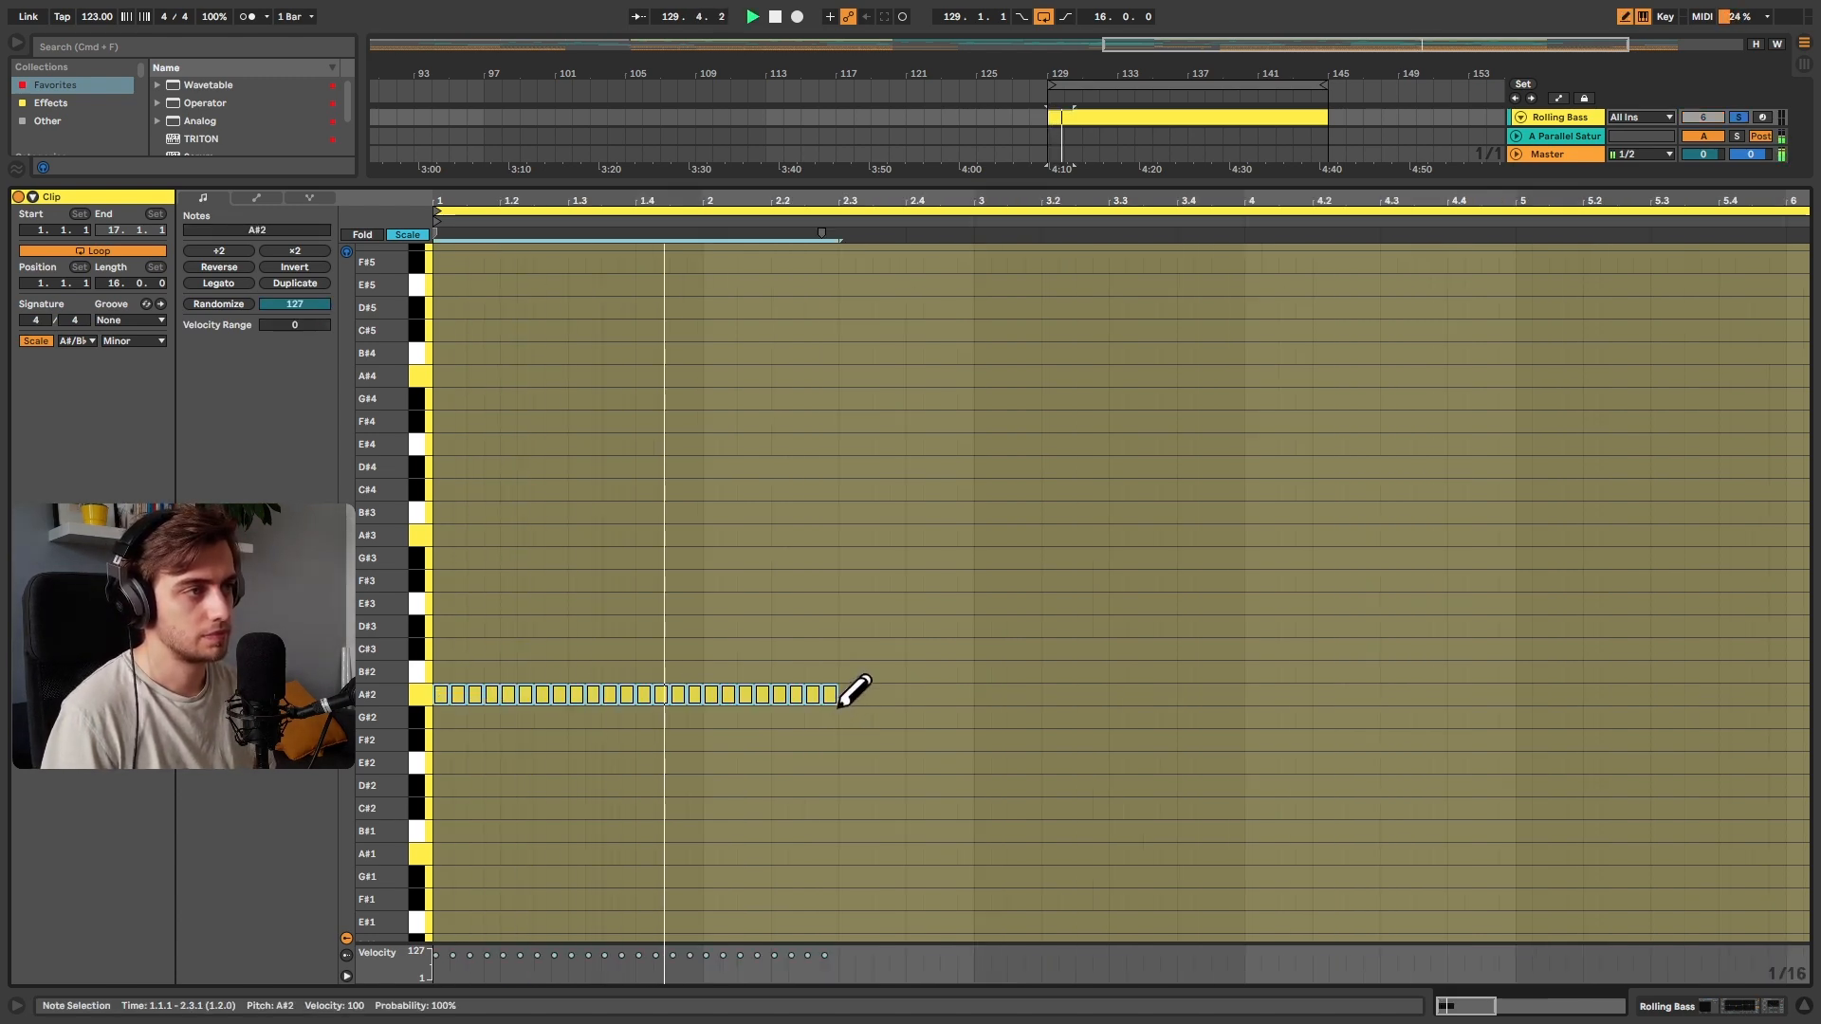
{"action": "key", "text": "space"}
{"action": "key", "text": "super+z"}
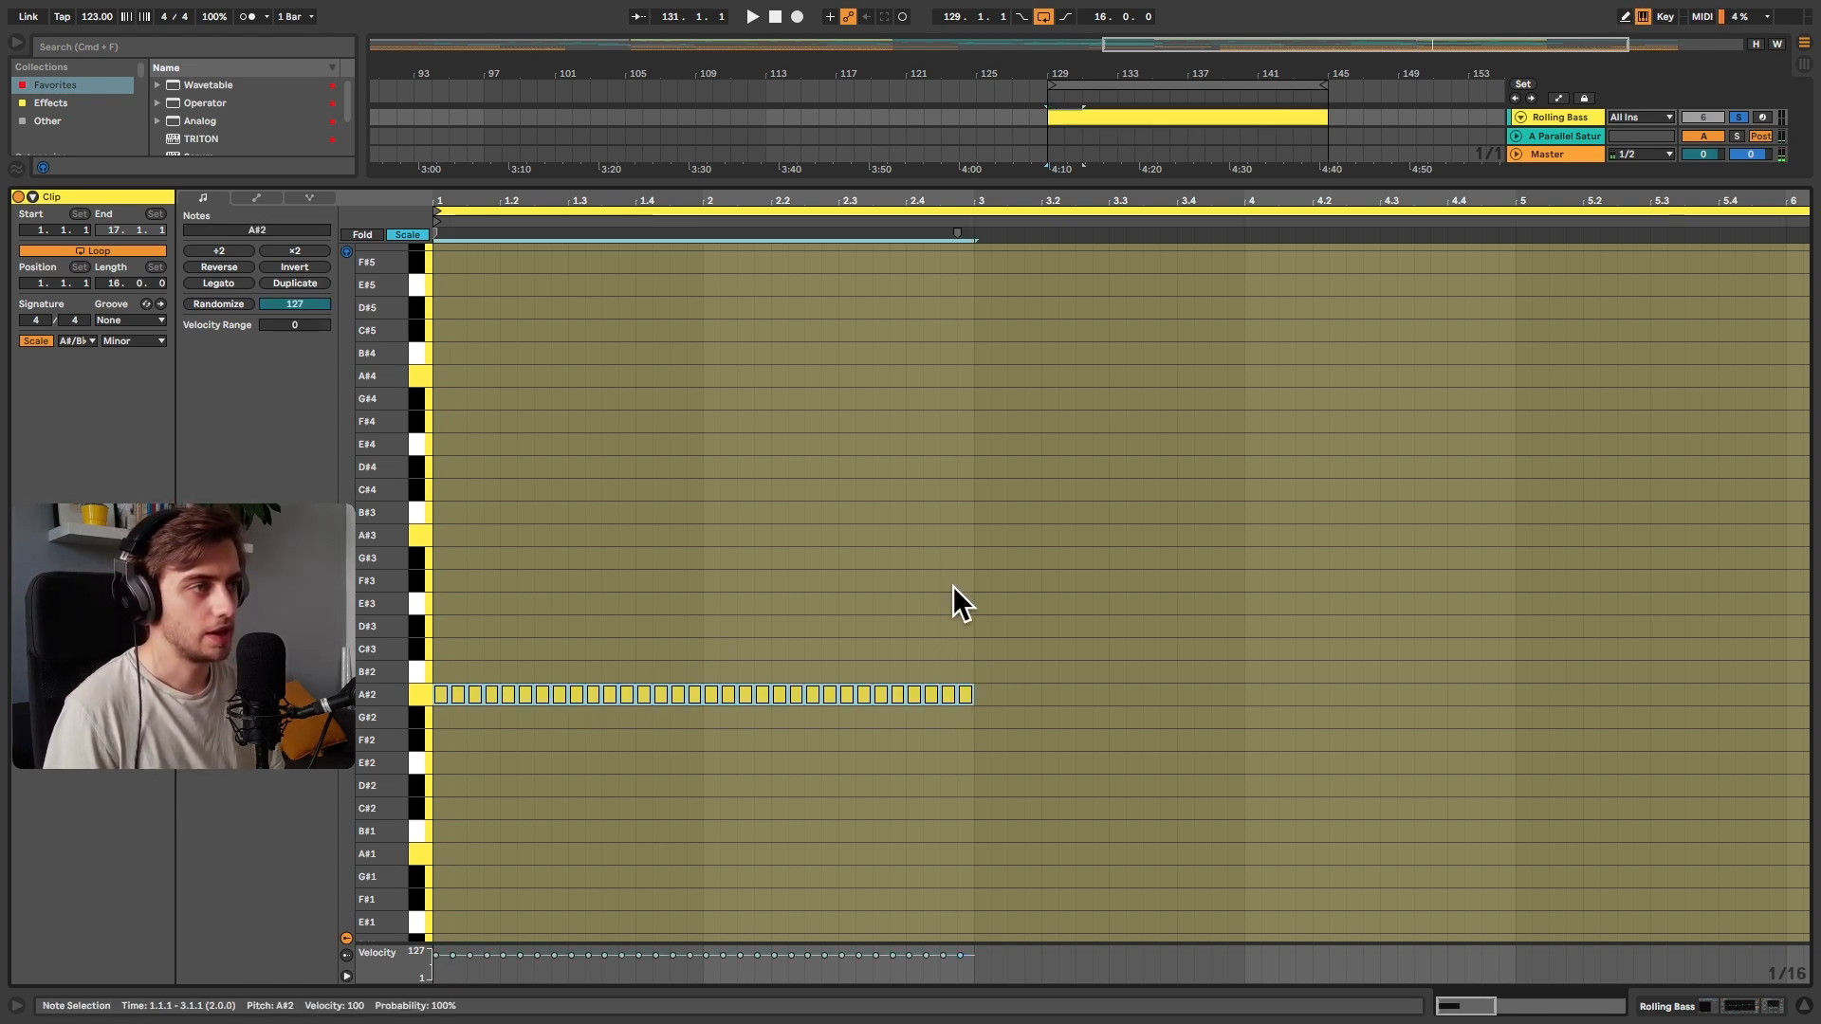
Transpose the two bars of repeated notes down two octaves to A#0 and audition them
{"action": "key", "text": "shift+Down"}
{"action": "key", "text": "space"}
{"action": "scroll", "coordinate": [958, 580], "scroll_direction": "down", "scroll_amount": 5}
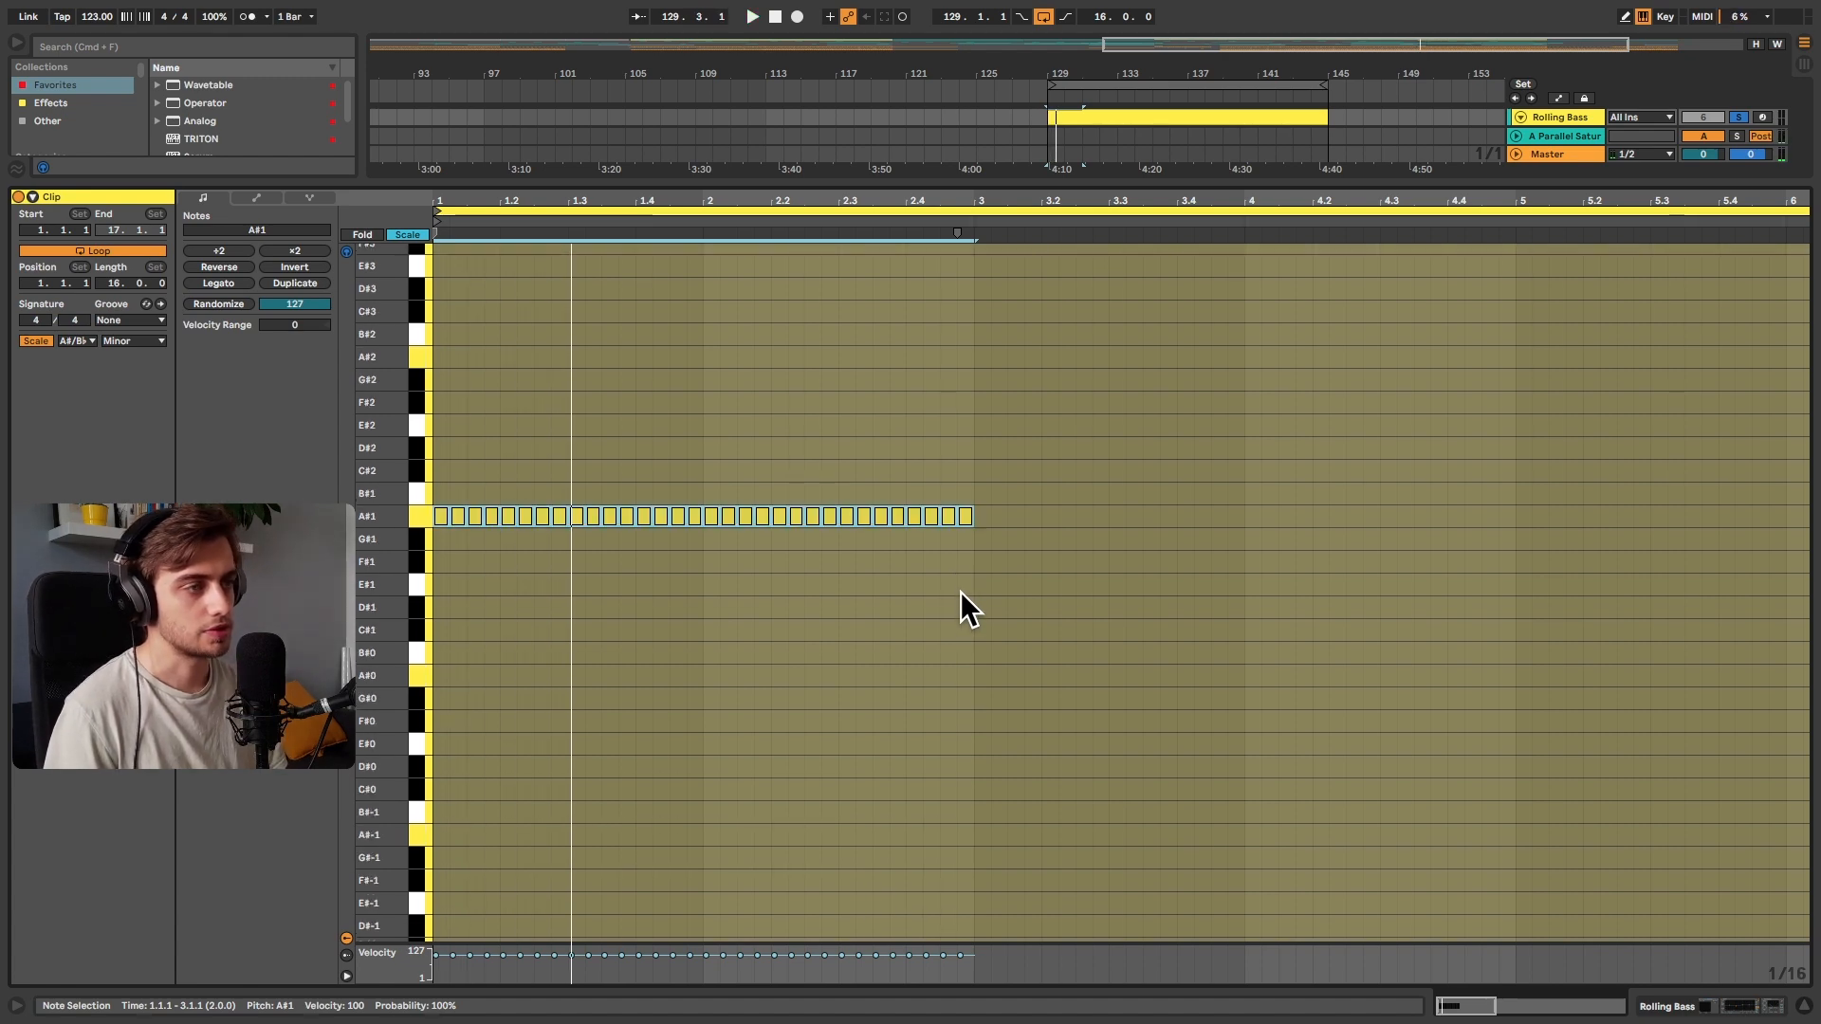
{"action": "key", "text": "shift+Down"}
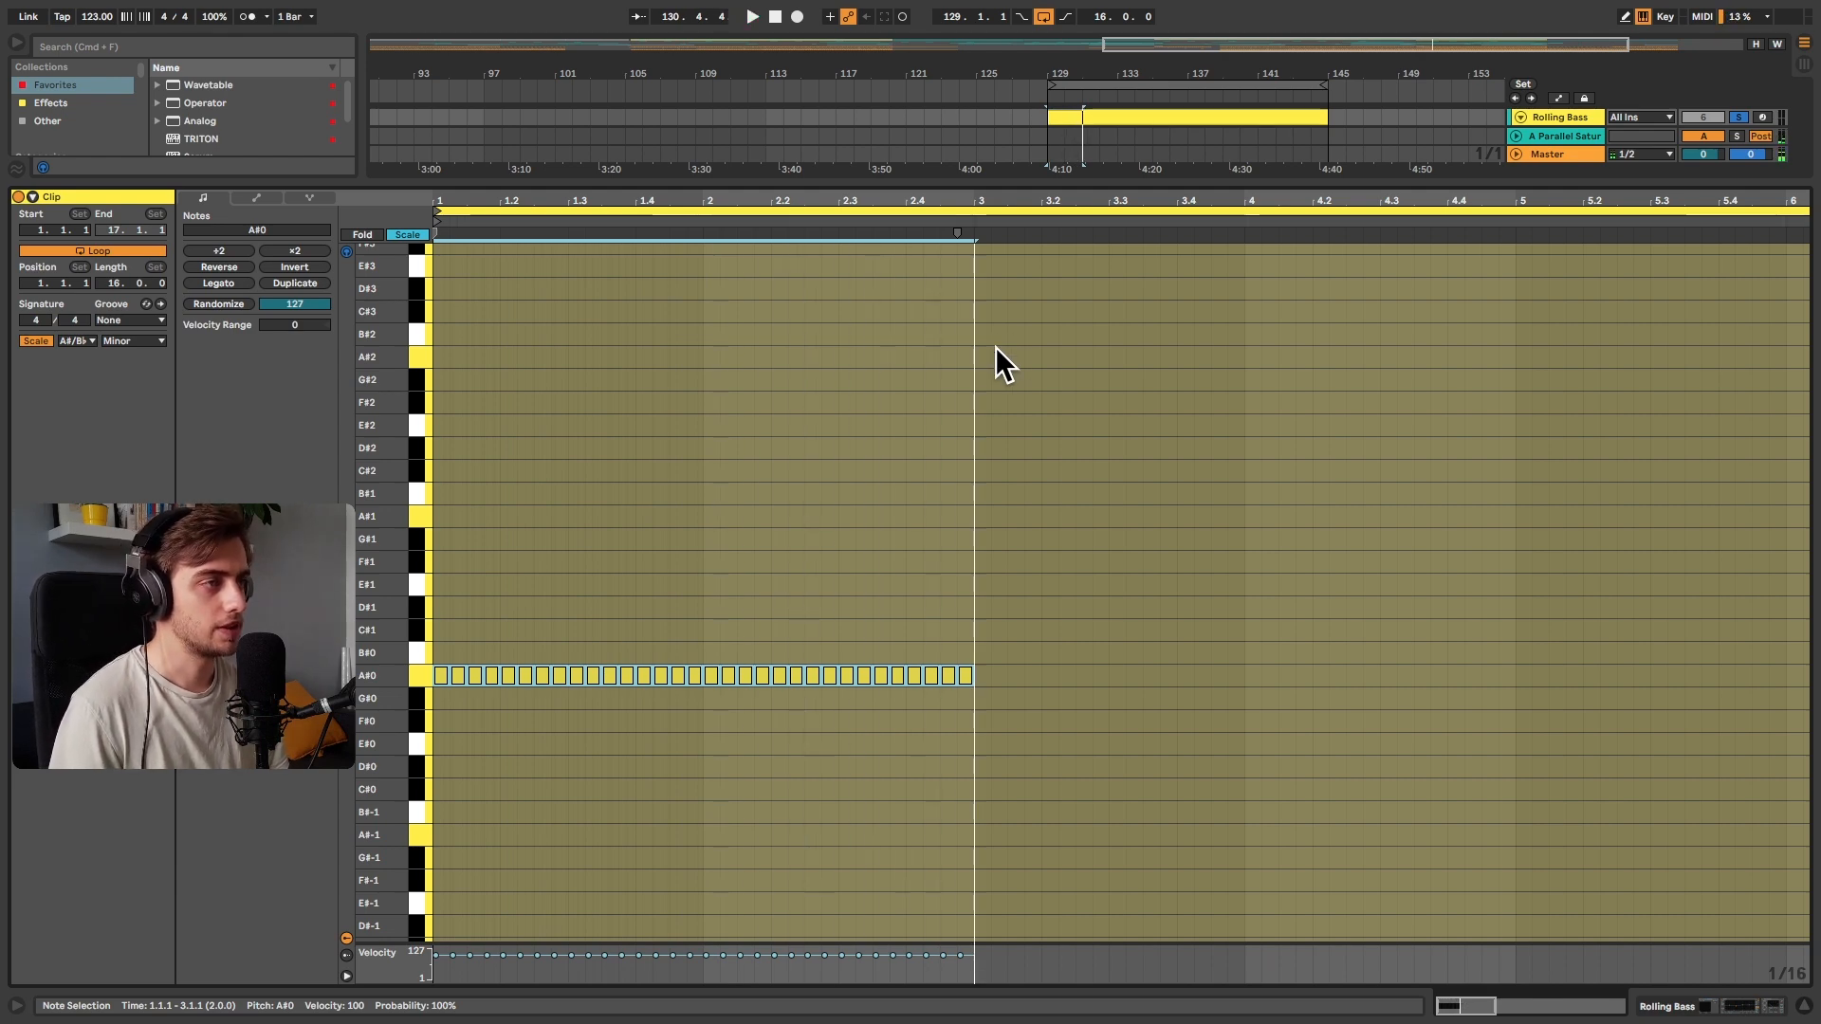
Duplicate the A#0 notes into bars 3–4, raise the copy to C#1 and play it back
{"action": "key", "text": "super+d"}
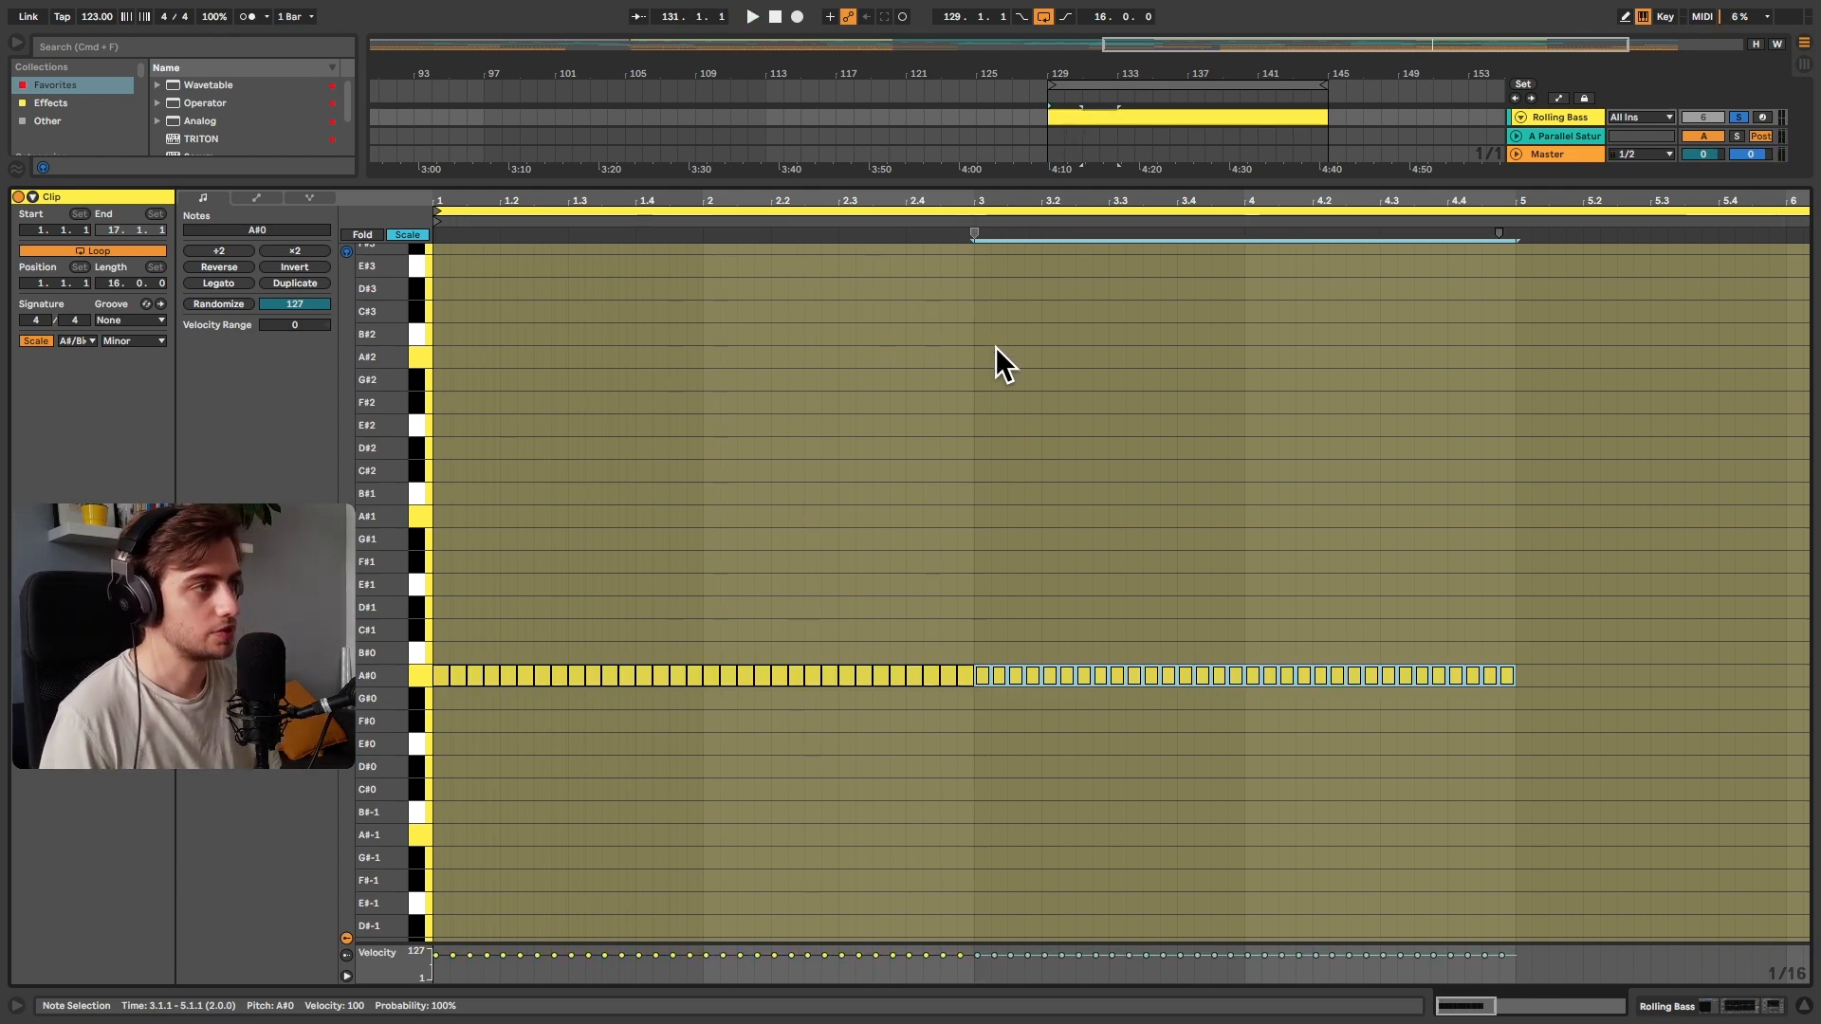
{"action": "key", "text": "Up"}
{"action": "key", "text": "Up"}
{"action": "key", "text": "space"}
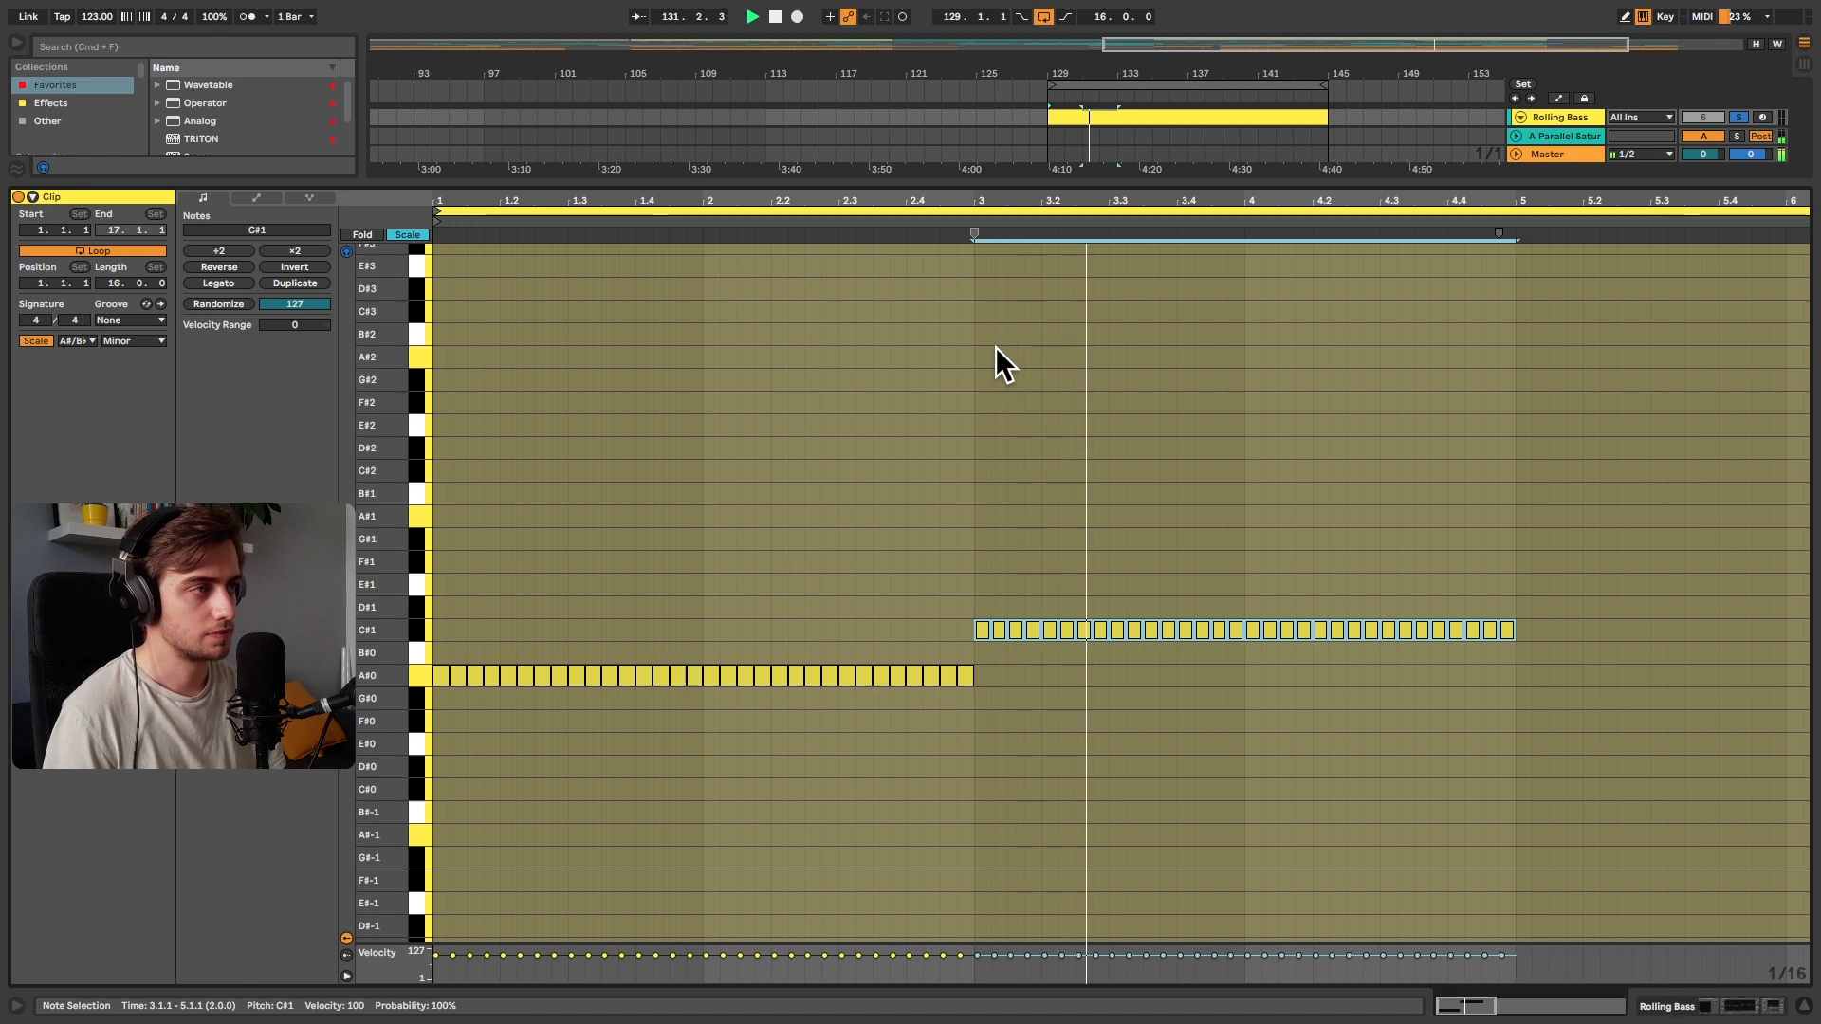
Duplicate the C#1 notes into bars 5–6 and lower the copy to F#0
{"action": "key", "text": "super+d"}
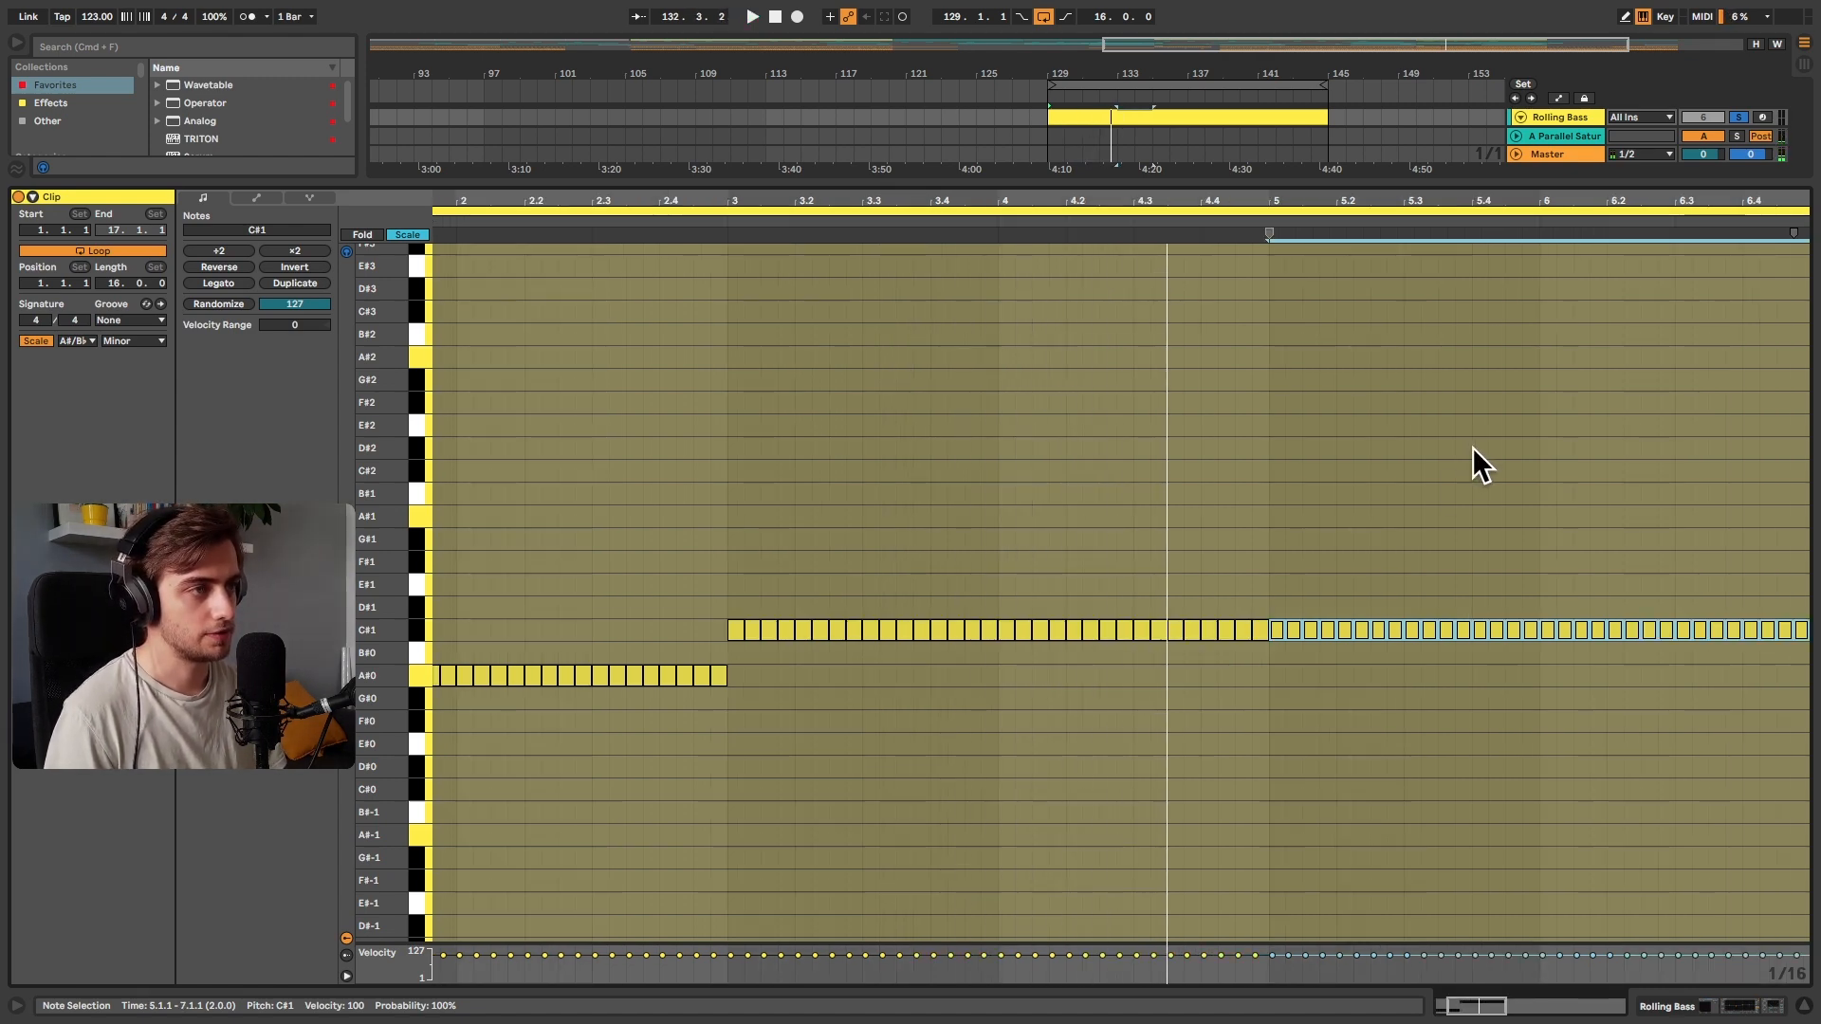
{"action": "key", "text": "Down"}
{"action": "key", "text": "Down"}
{"action": "key", "text": "Down"}
{"action": "key", "text": "Down"}
{"action": "key", "text": "Down"}
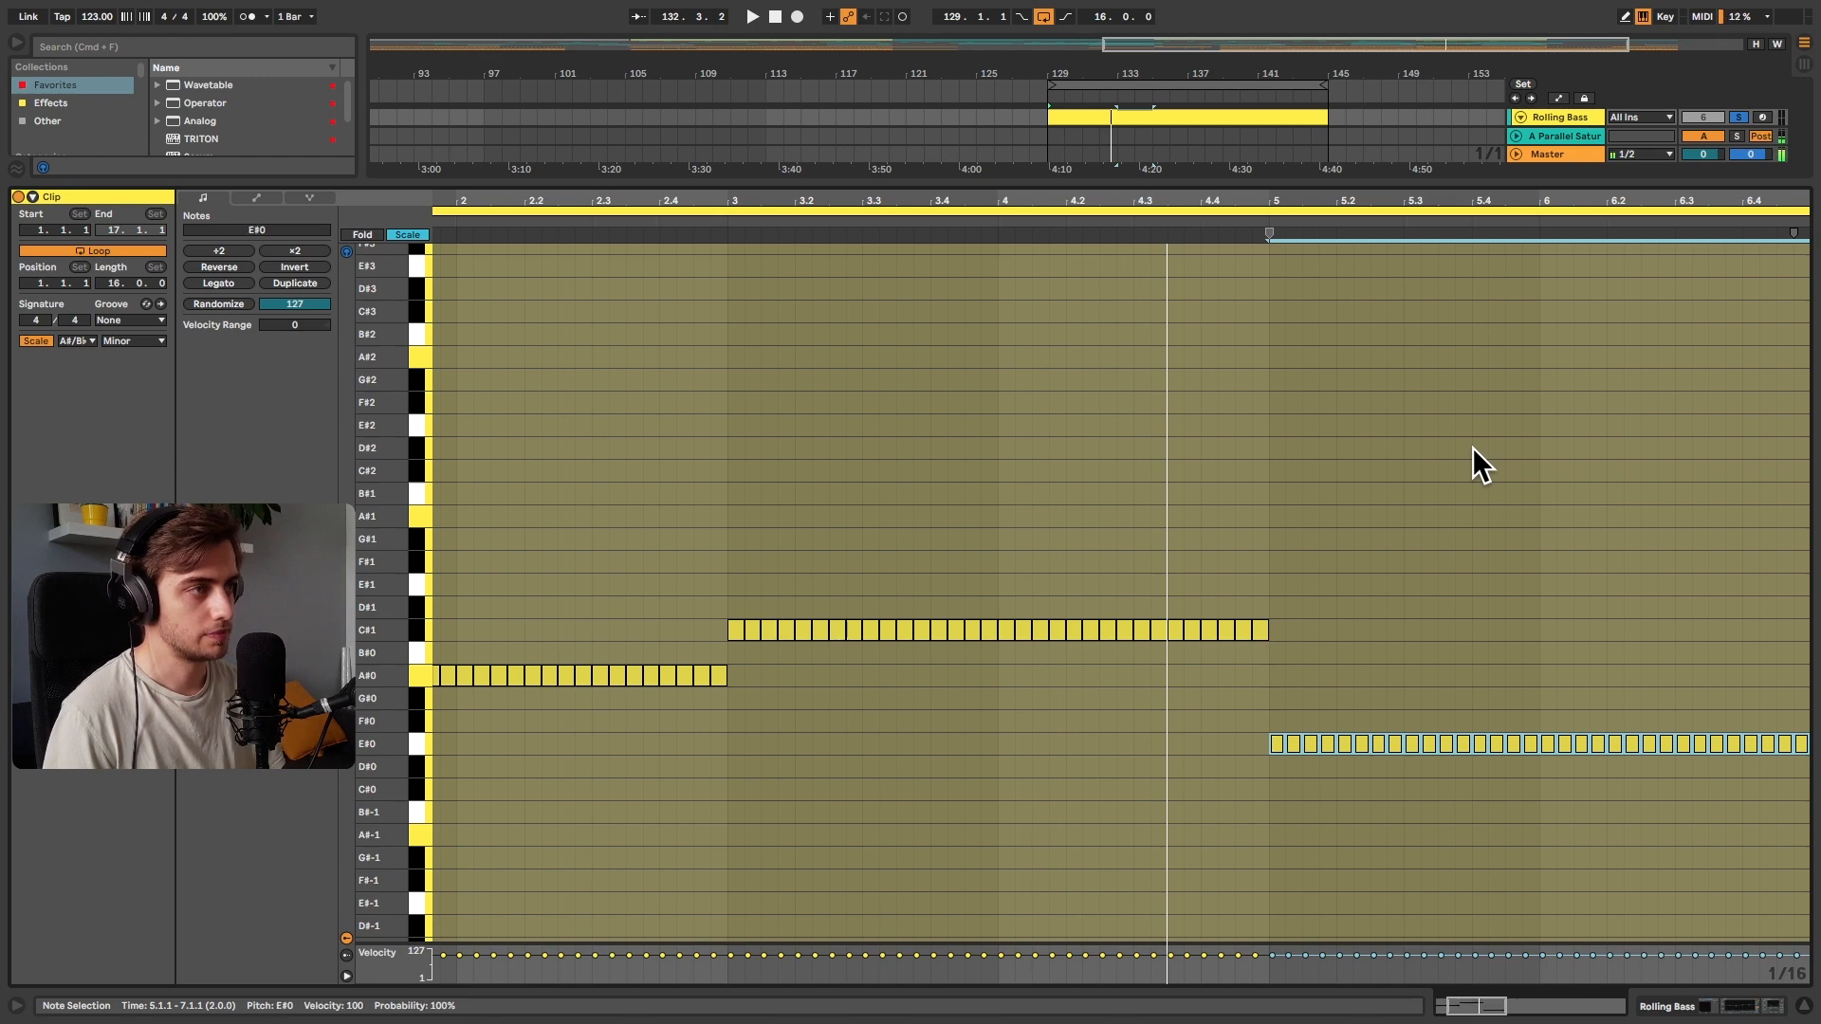
{"action": "key", "text": "Up"}
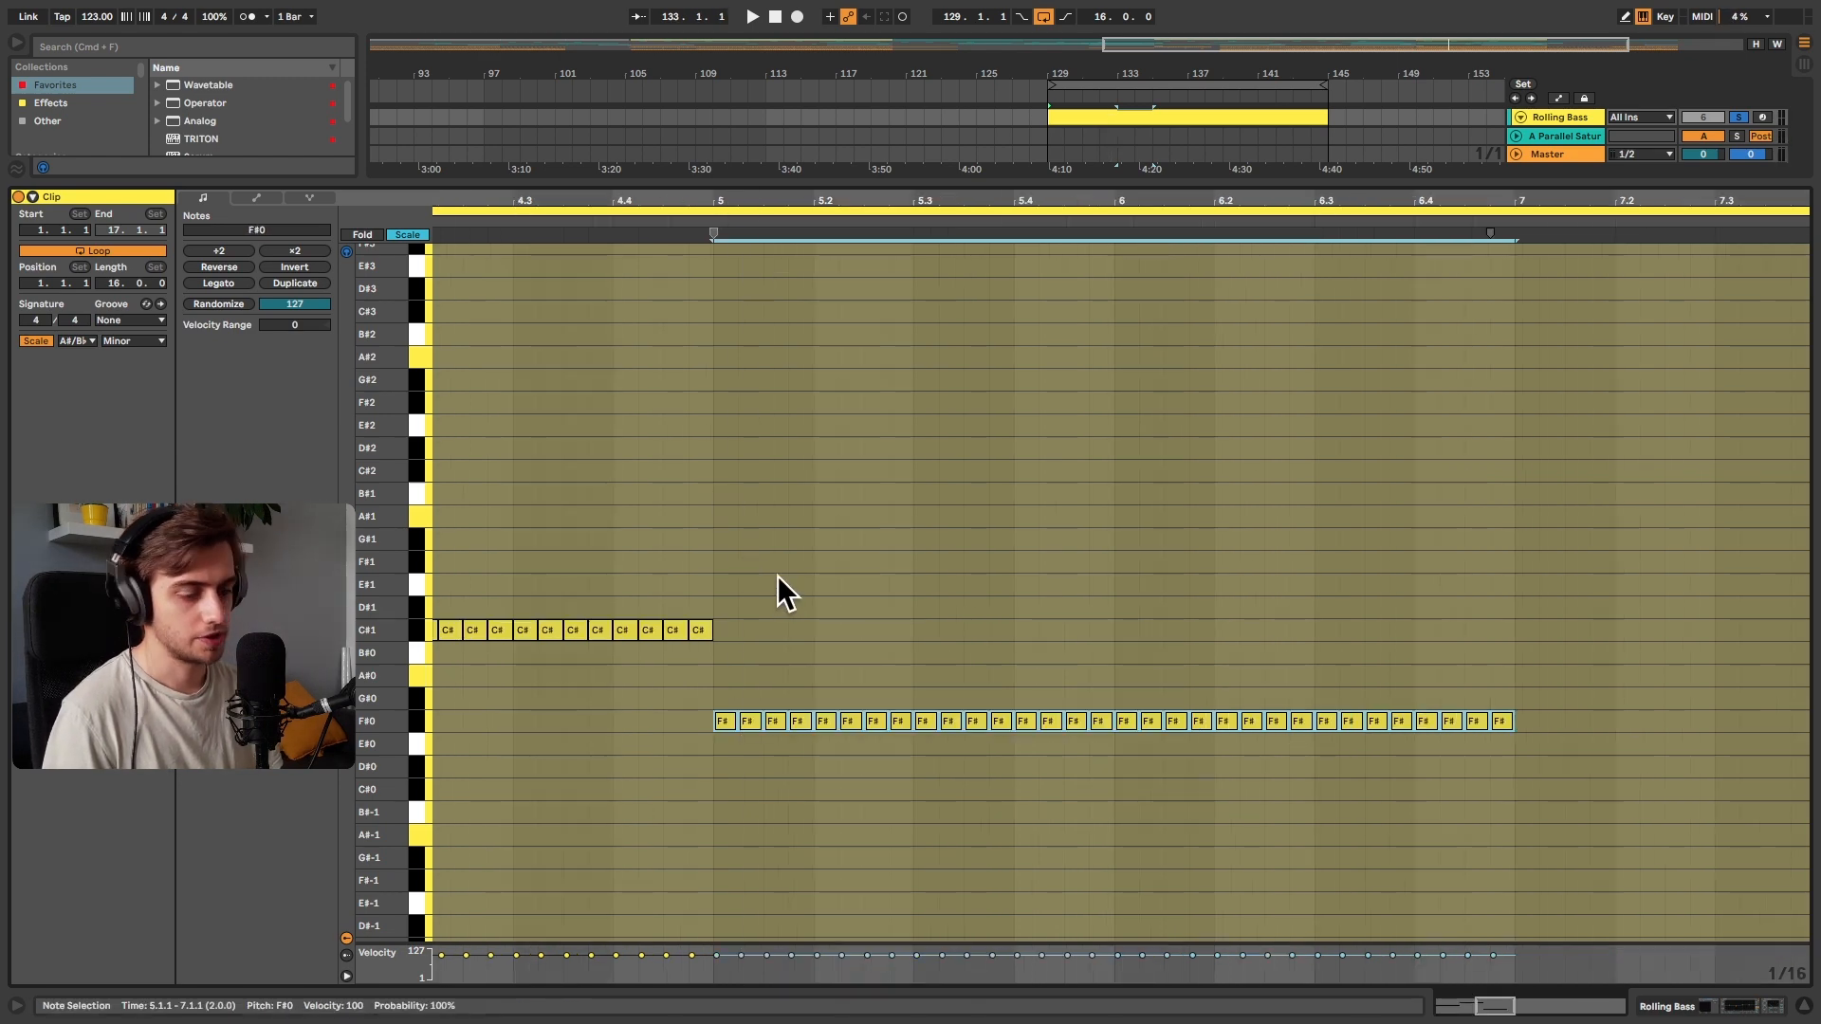
Copy the F#0 notes into bars 7–8 at G#0 and duplicate the whole eight-bar bassline across bars 9–16
{"action": "key", "text": "super+d"}
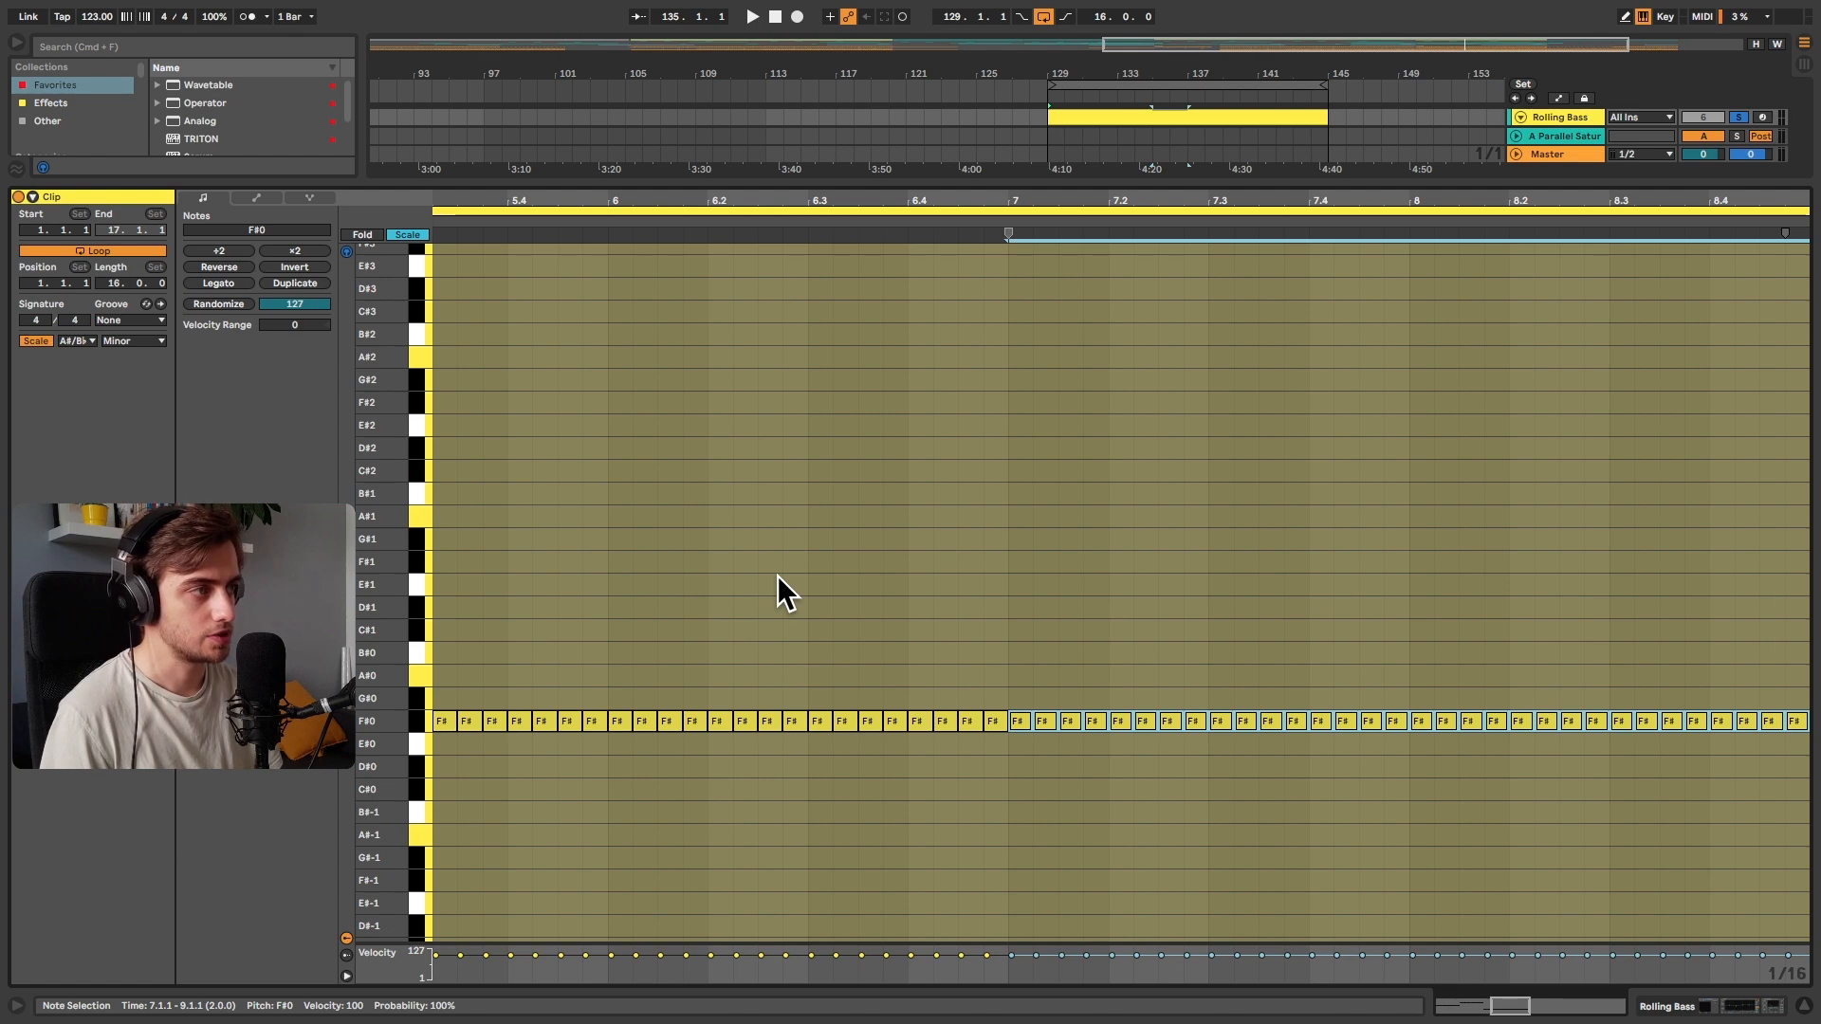
{"action": "key", "text": "Up"}
{"action": "left_click_drag", "start_coordinate": [819, 204], "coordinate": [908, 104]}
{"action": "left_click_drag", "start_coordinate": [973, 733], "coordinate": [706, 718]}
{"action": "left_click_drag", "start_coordinate": [772, 662], "coordinate": [377, 519]}
{"action": "key", "text": "super+d"}
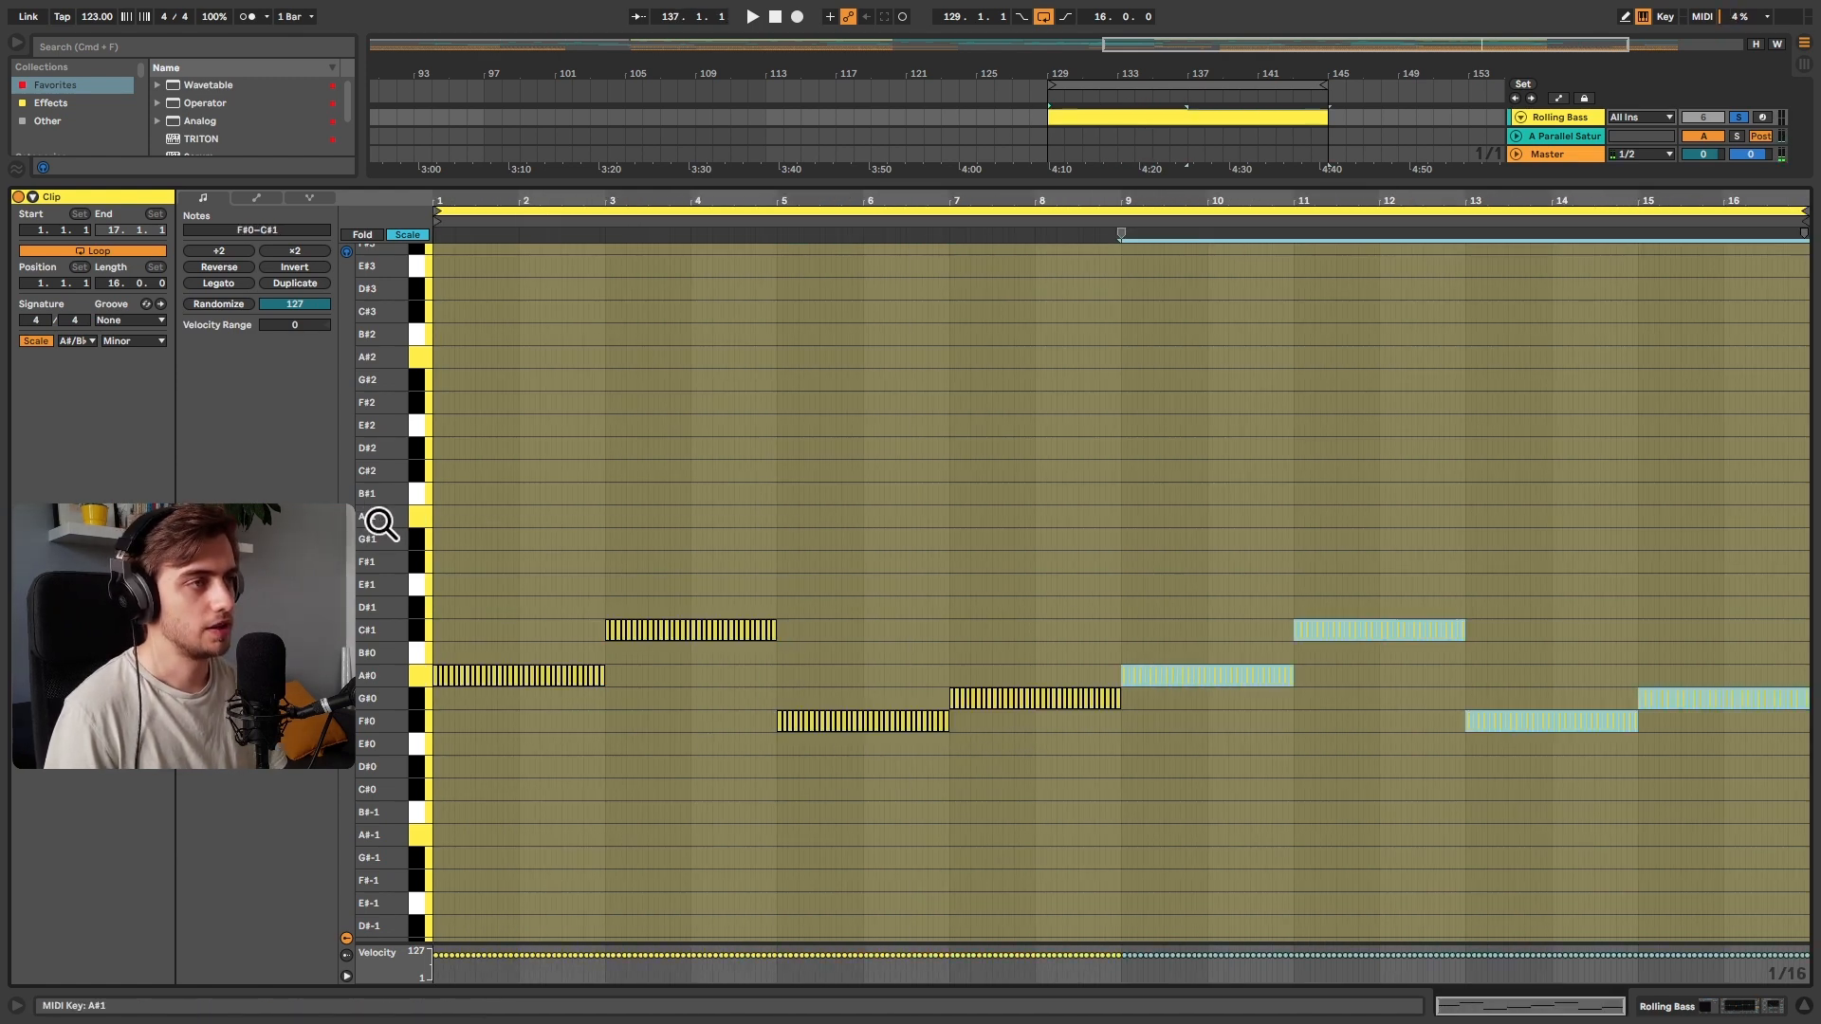
Play the new bassline and compare it with the original Rolling Bass track
{"action": "left_click", "coordinate": [1079, 118]}
{"action": "key", "text": "space"}
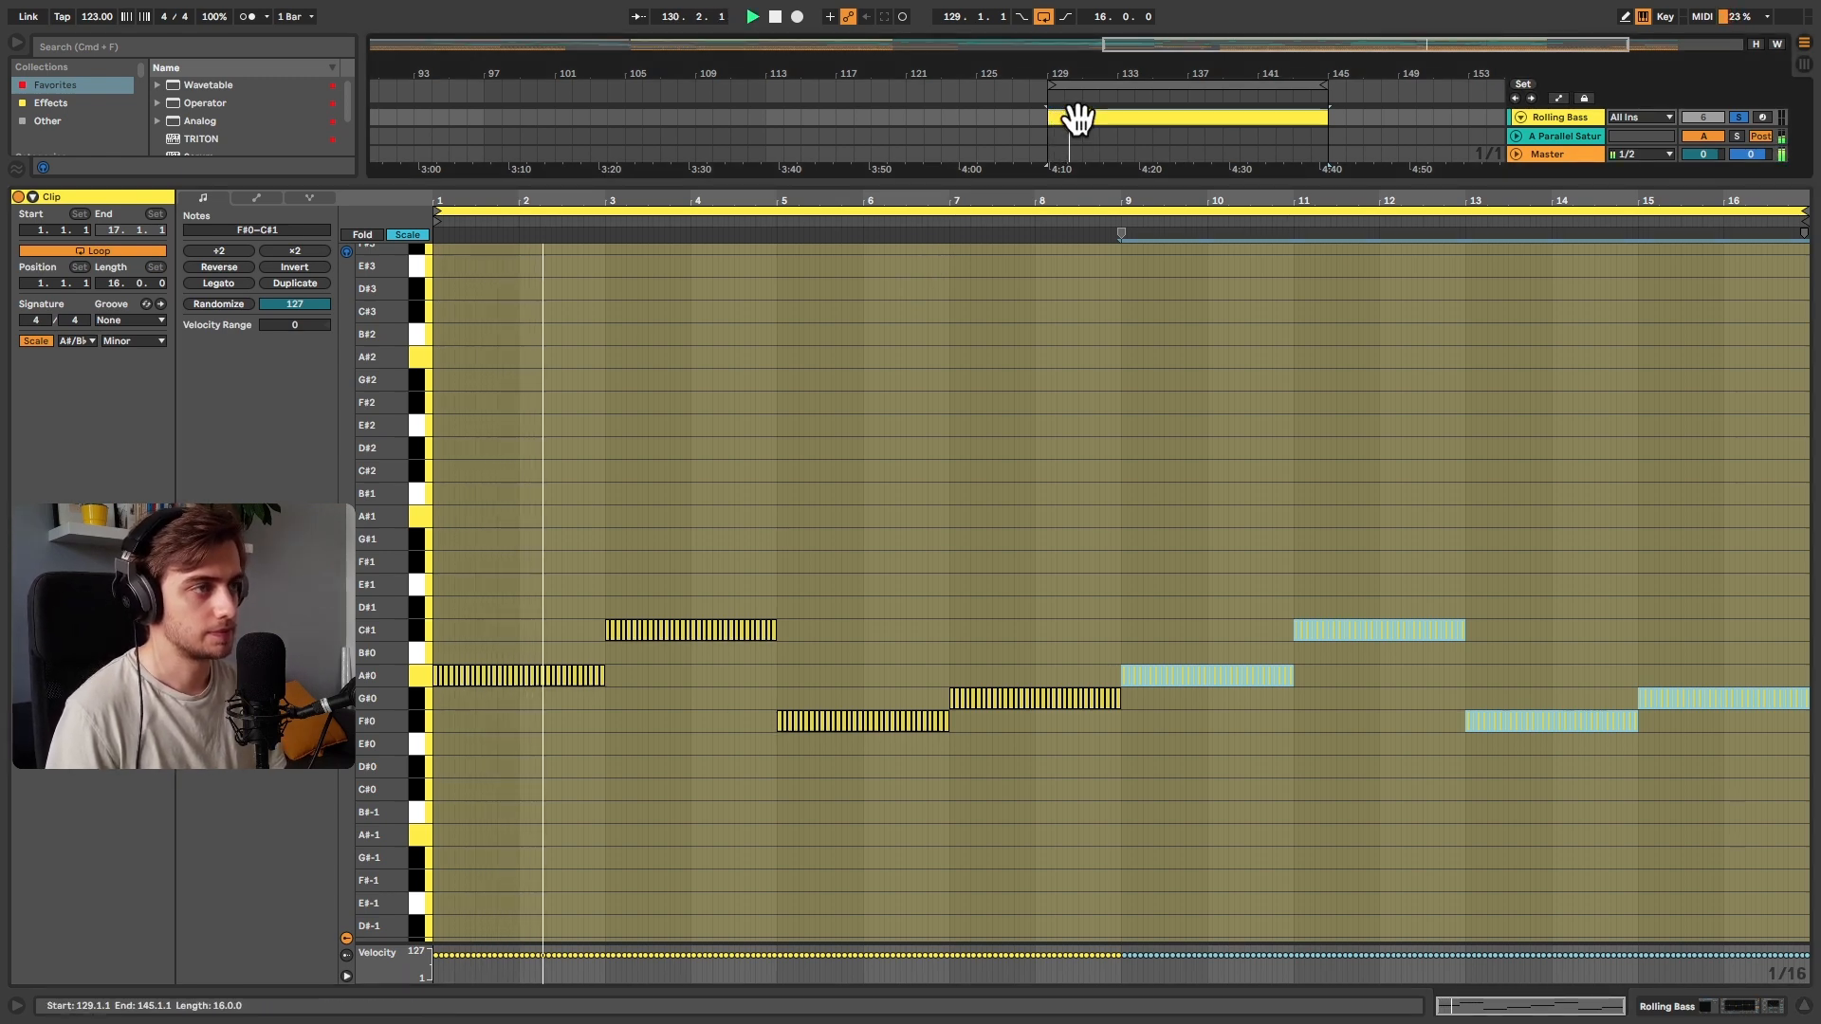
{"action": "key", "text": "shift+Tab"}
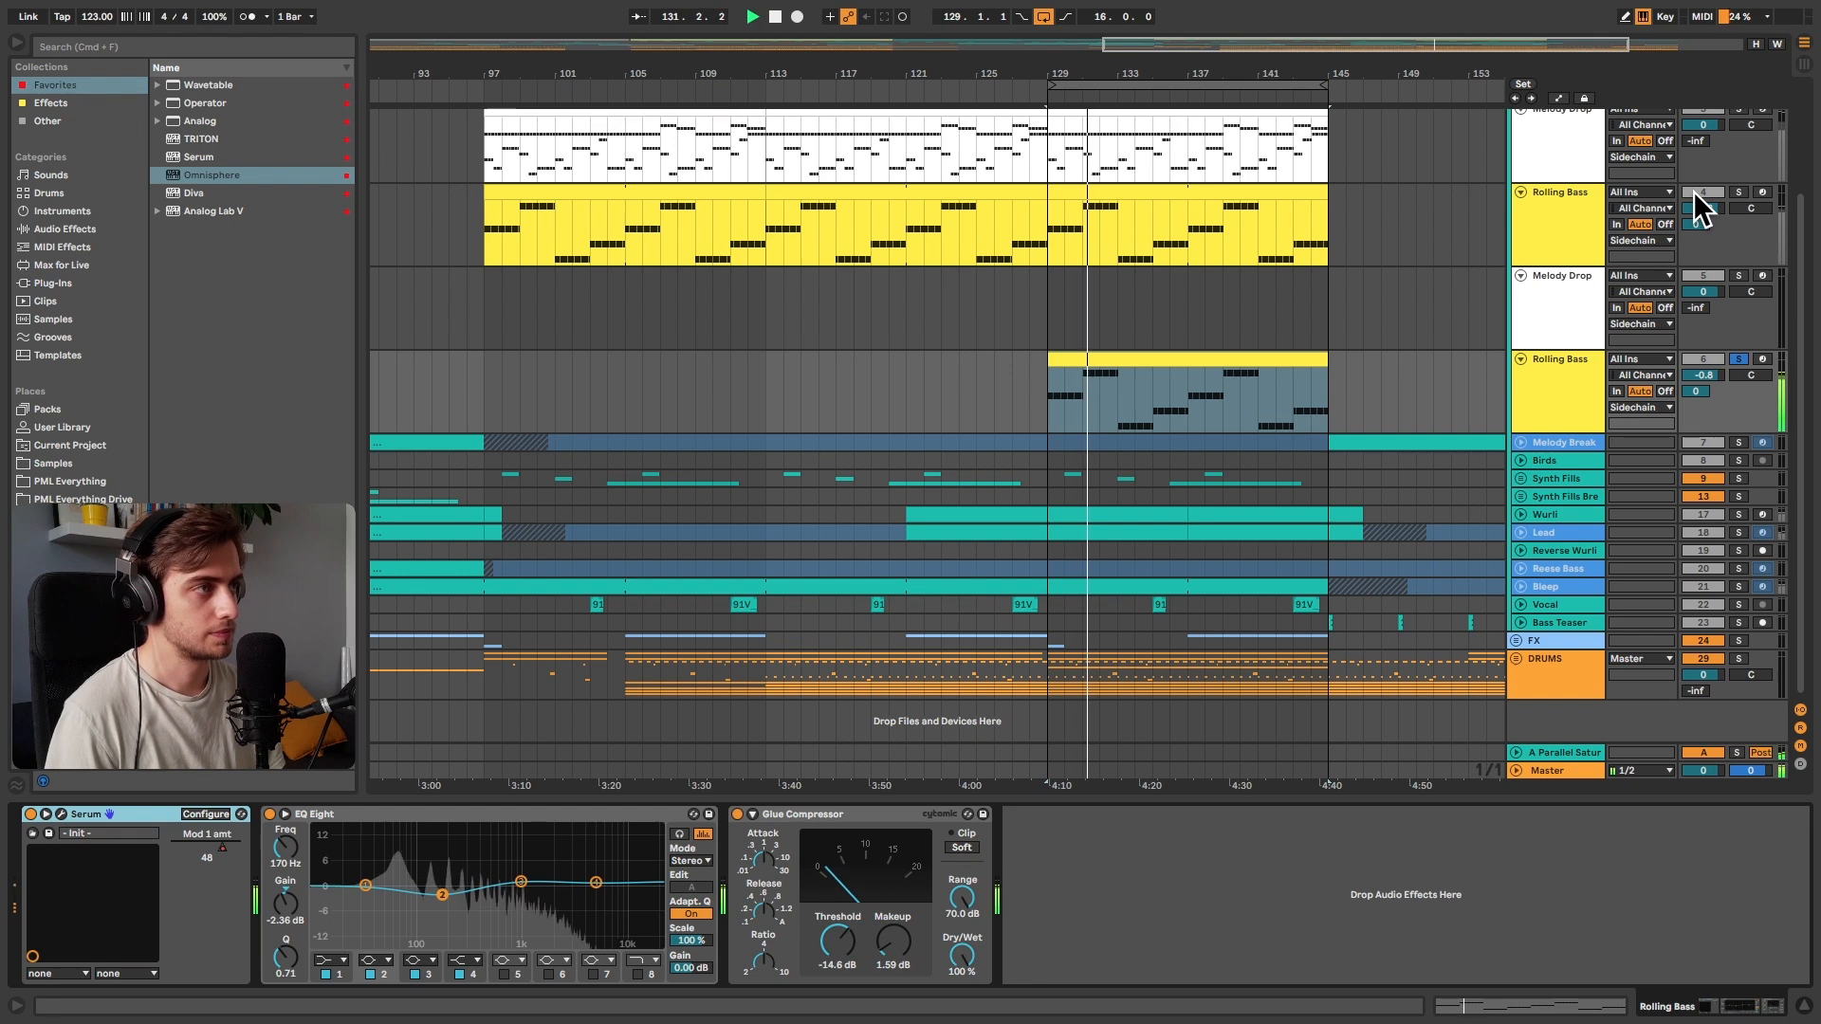
{"action": "key", "text": "shift+Tab"}
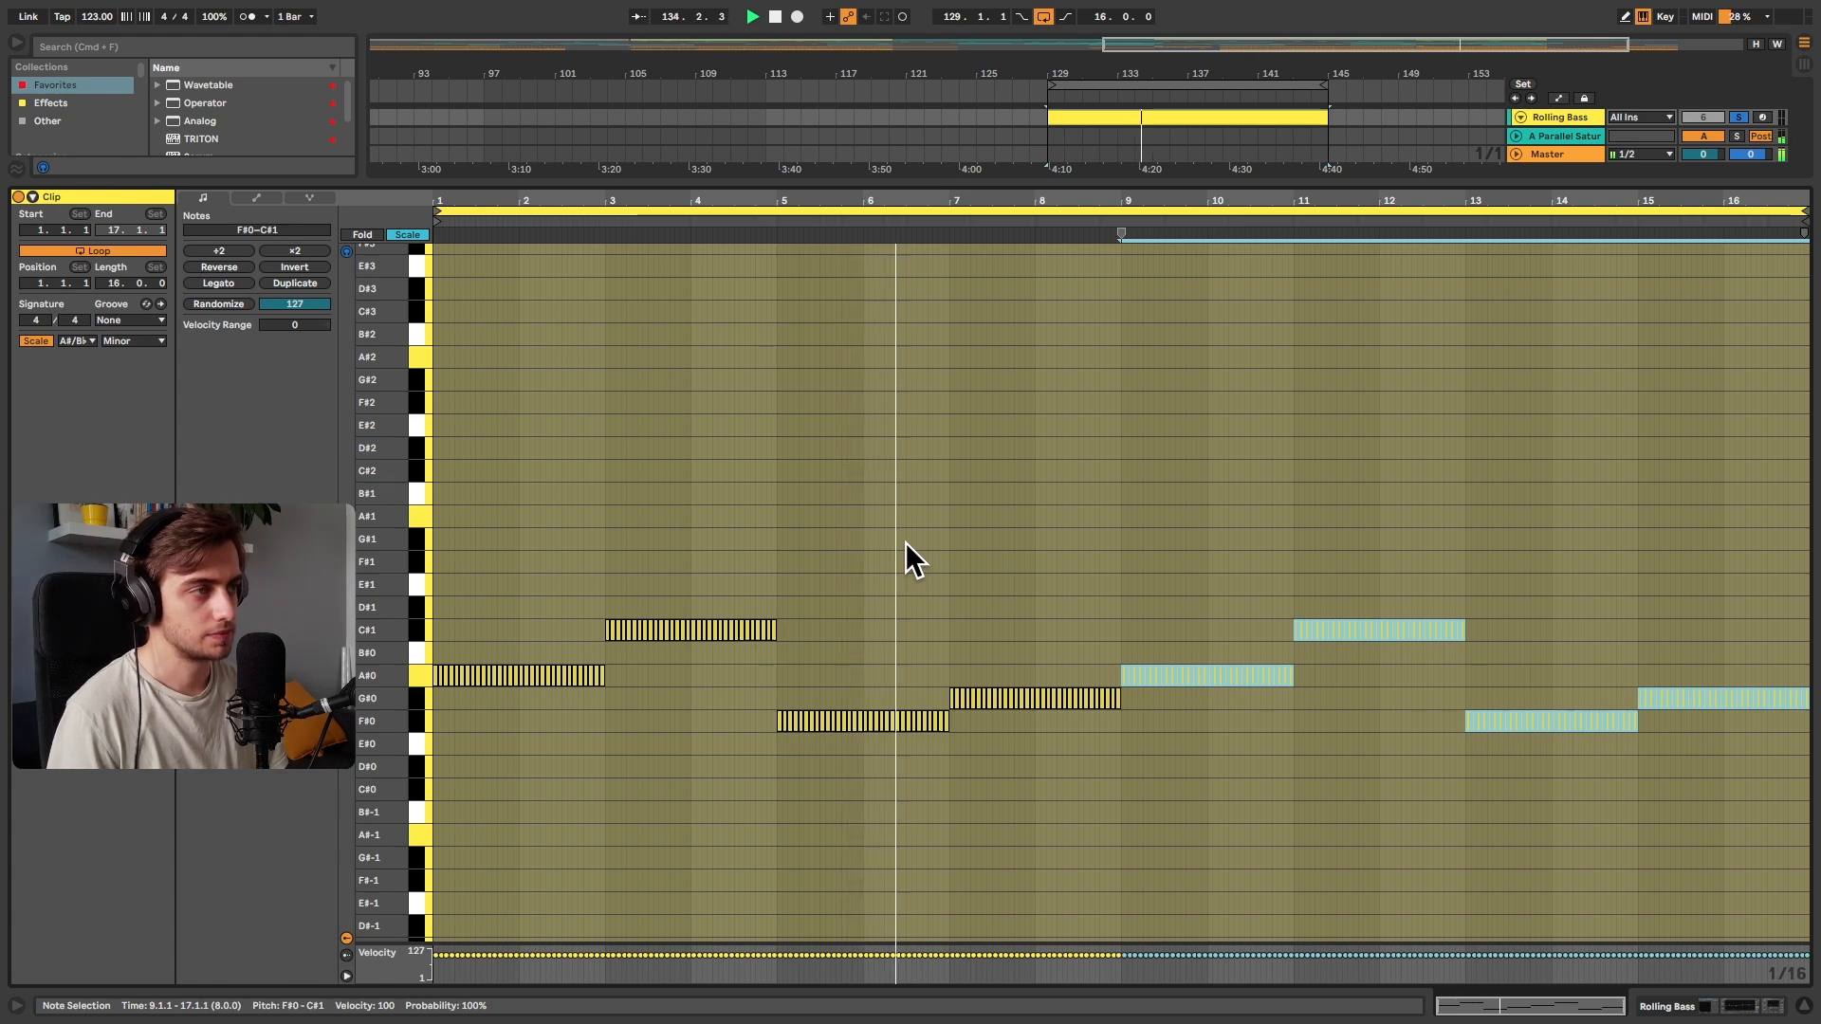
{"action": "key", "text": "shift+Tab"}
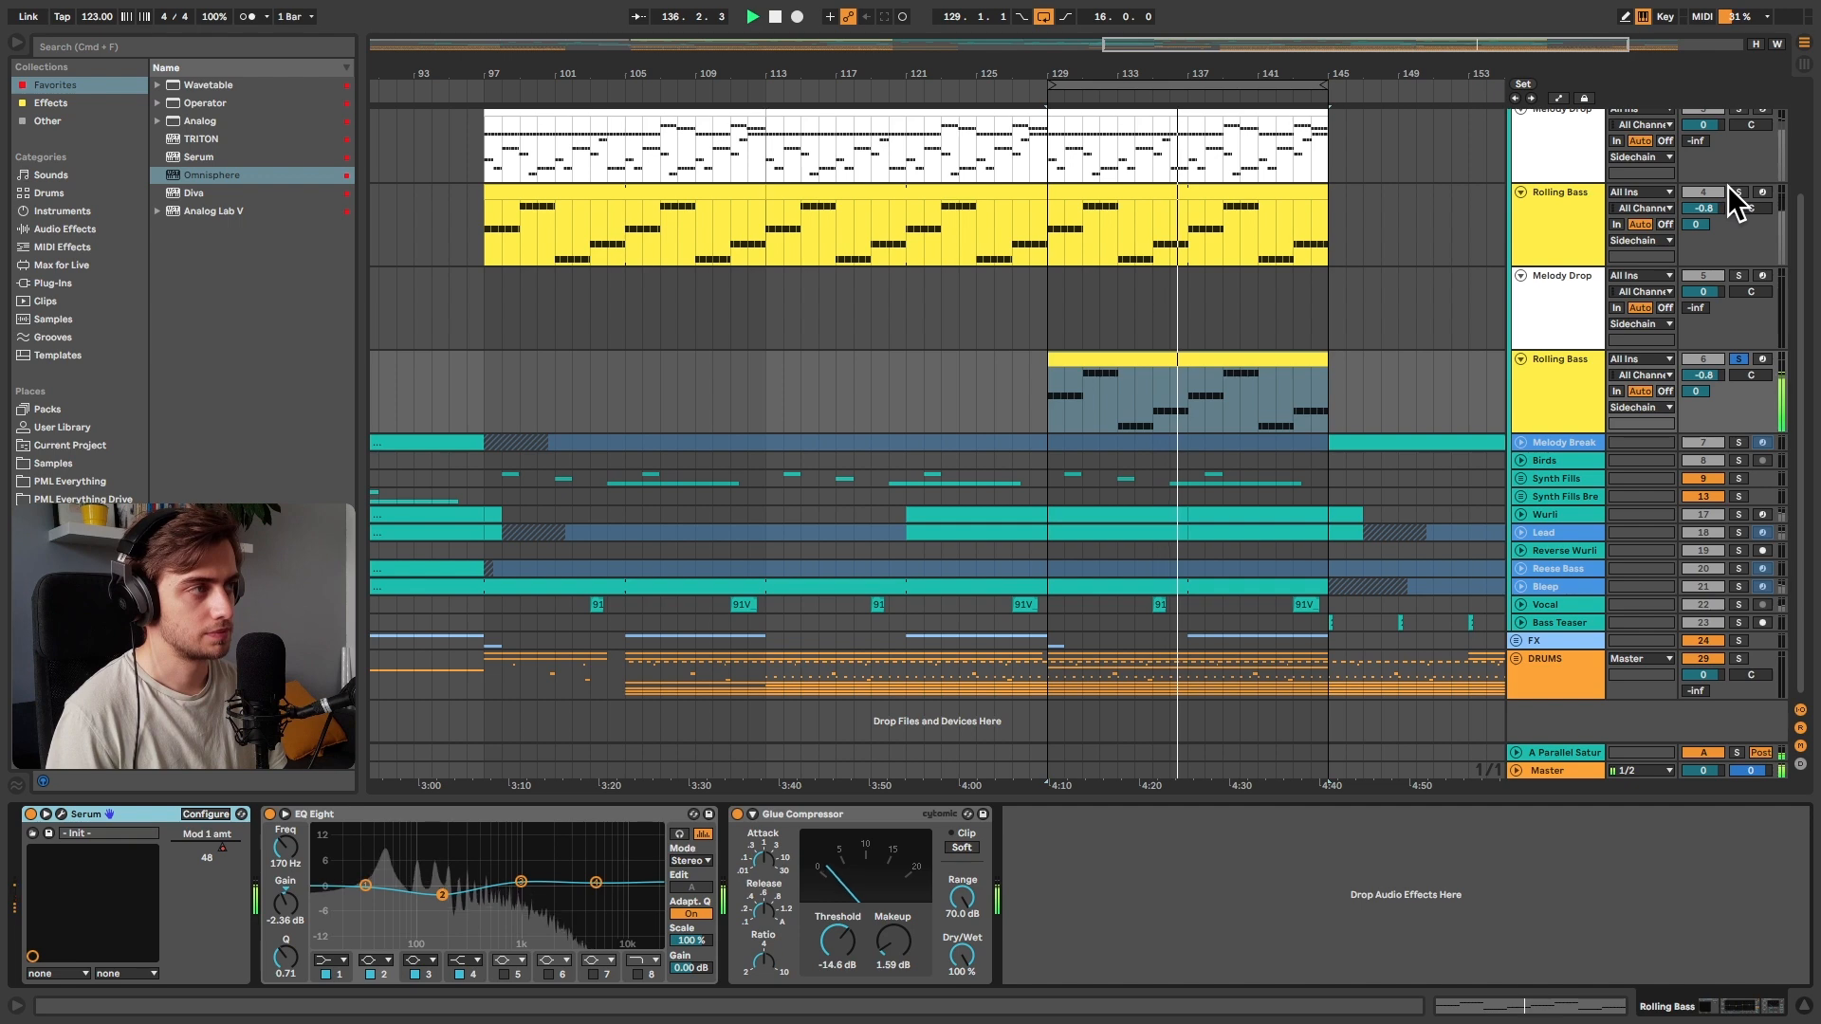
{"action": "key", "text": "space"}
Show the Groove Pool and apply the MPC 16 Swing-58 groove to the new bass clip
{"action": "key", "text": "shift+Tab"}
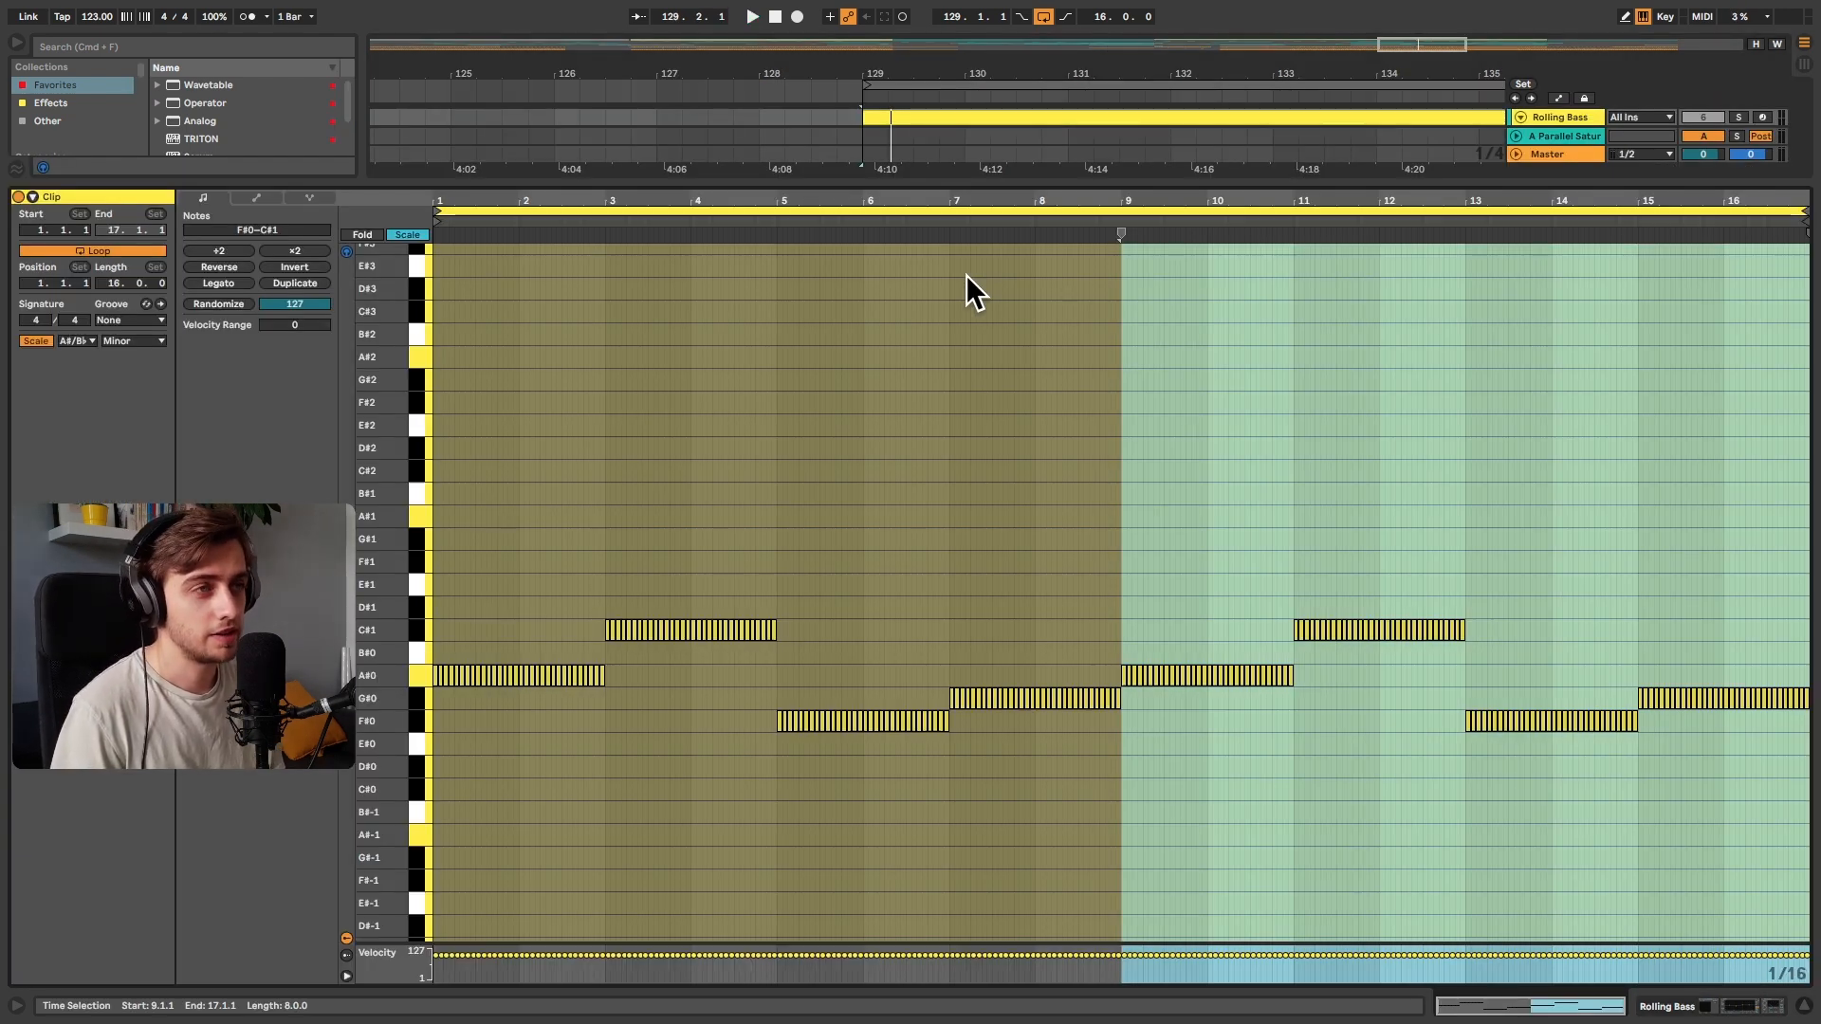
{"action": "left_click", "coordinate": [139, 318]}
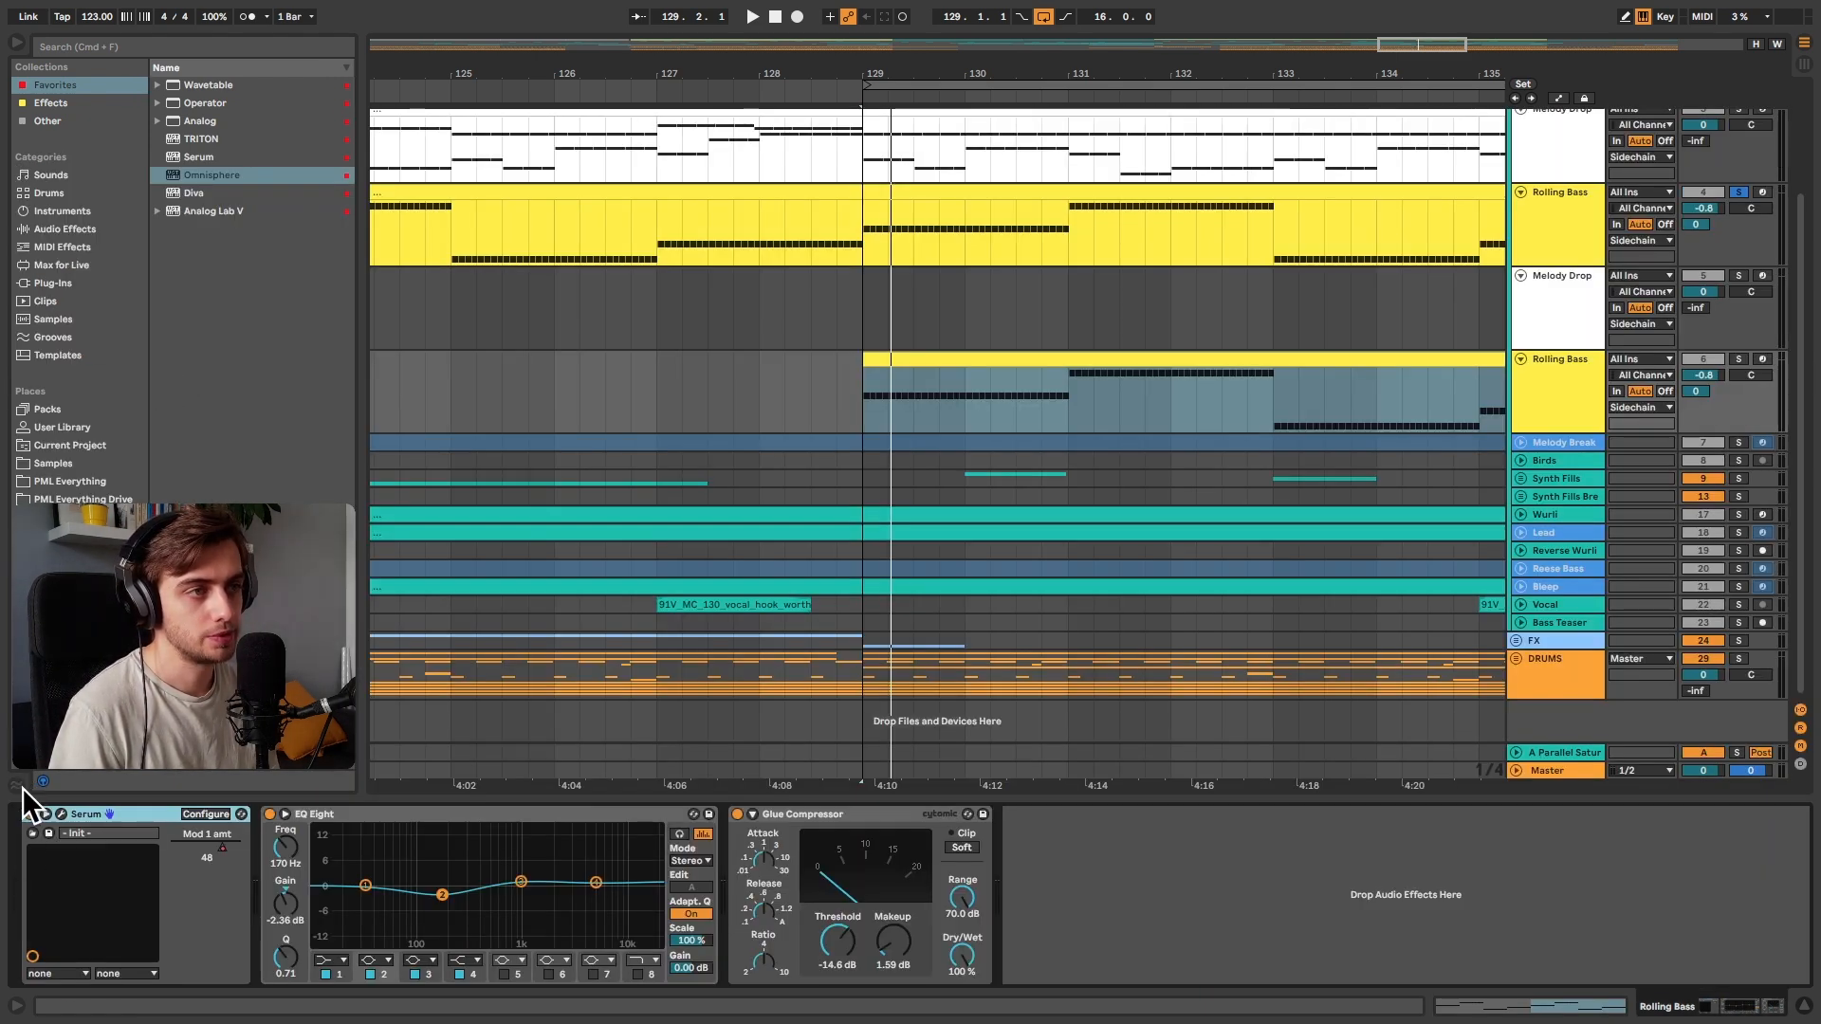
{"action": "left_click", "coordinate": [19, 787]}
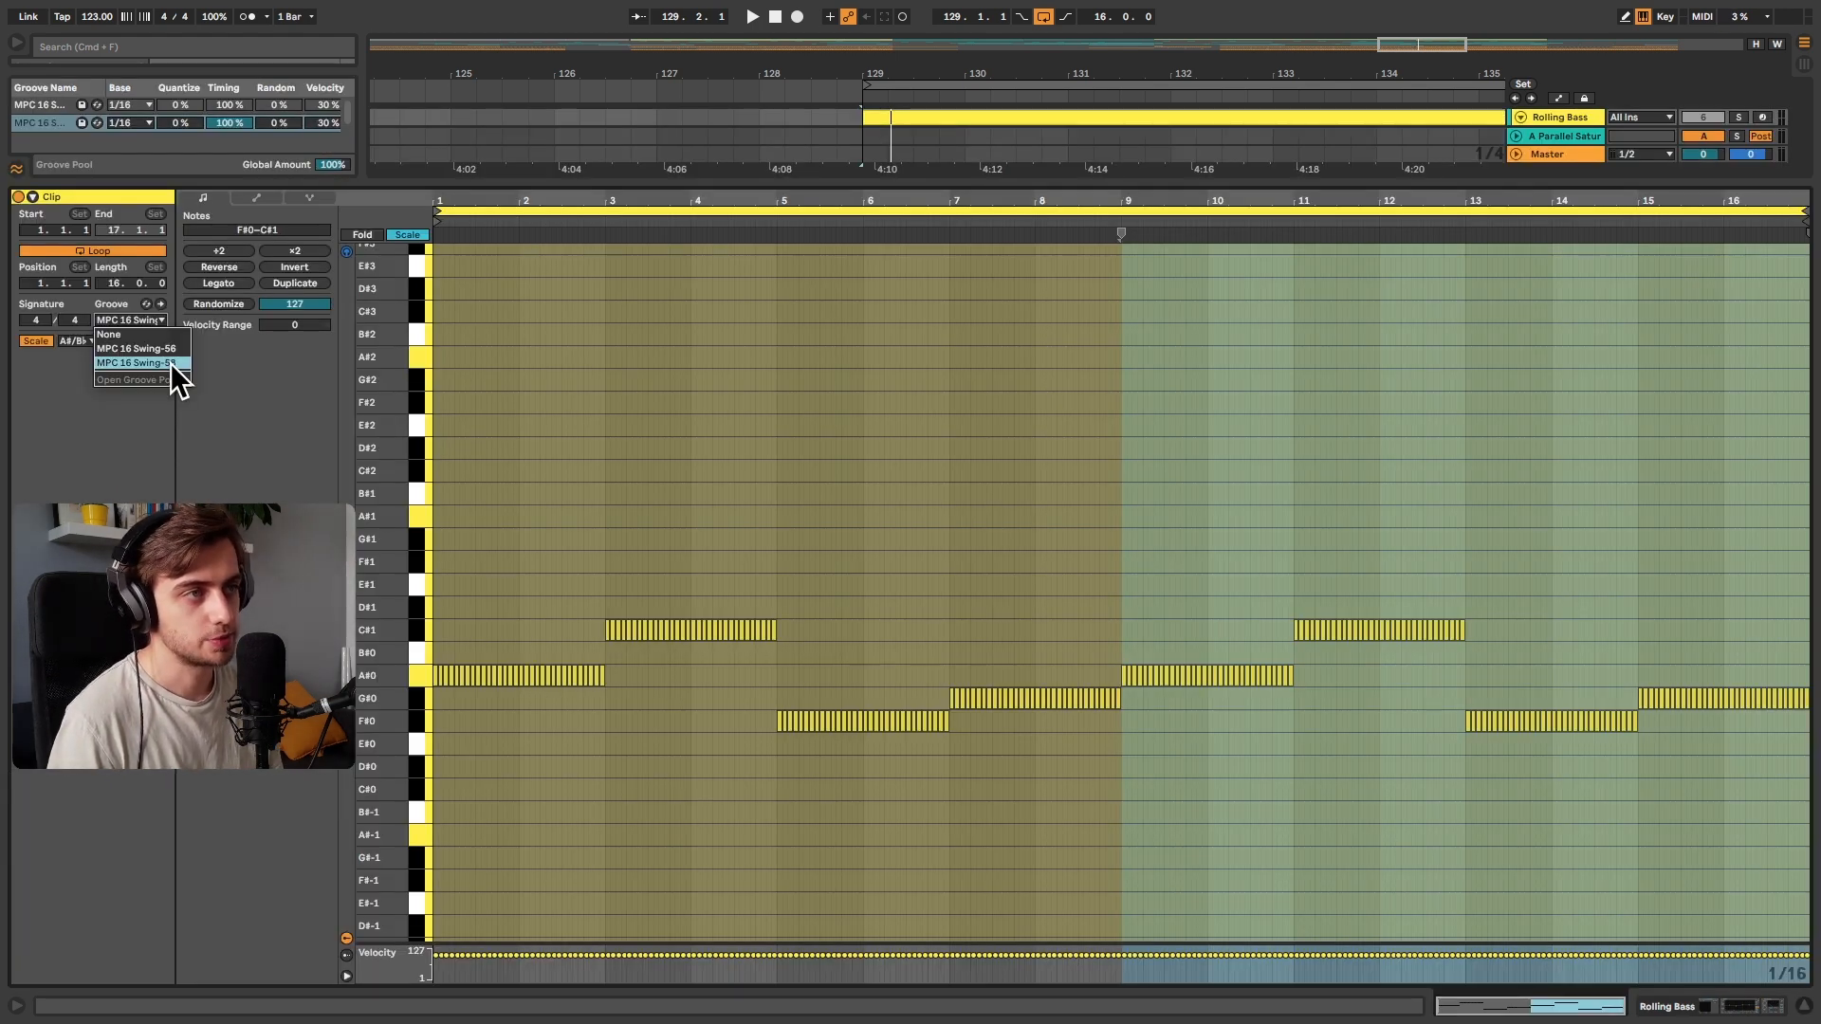
{"action": "left_click", "coordinate": [170, 363]}
Play the new bass clip and compare its groove set to None against MPC 16 Swing-58, leaving it on Swing-58
{"action": "left_click_drag", "start_coordinate": [1377, 73], "coordinate": [1128, 73]}
{"action": "key", "text": "space"}
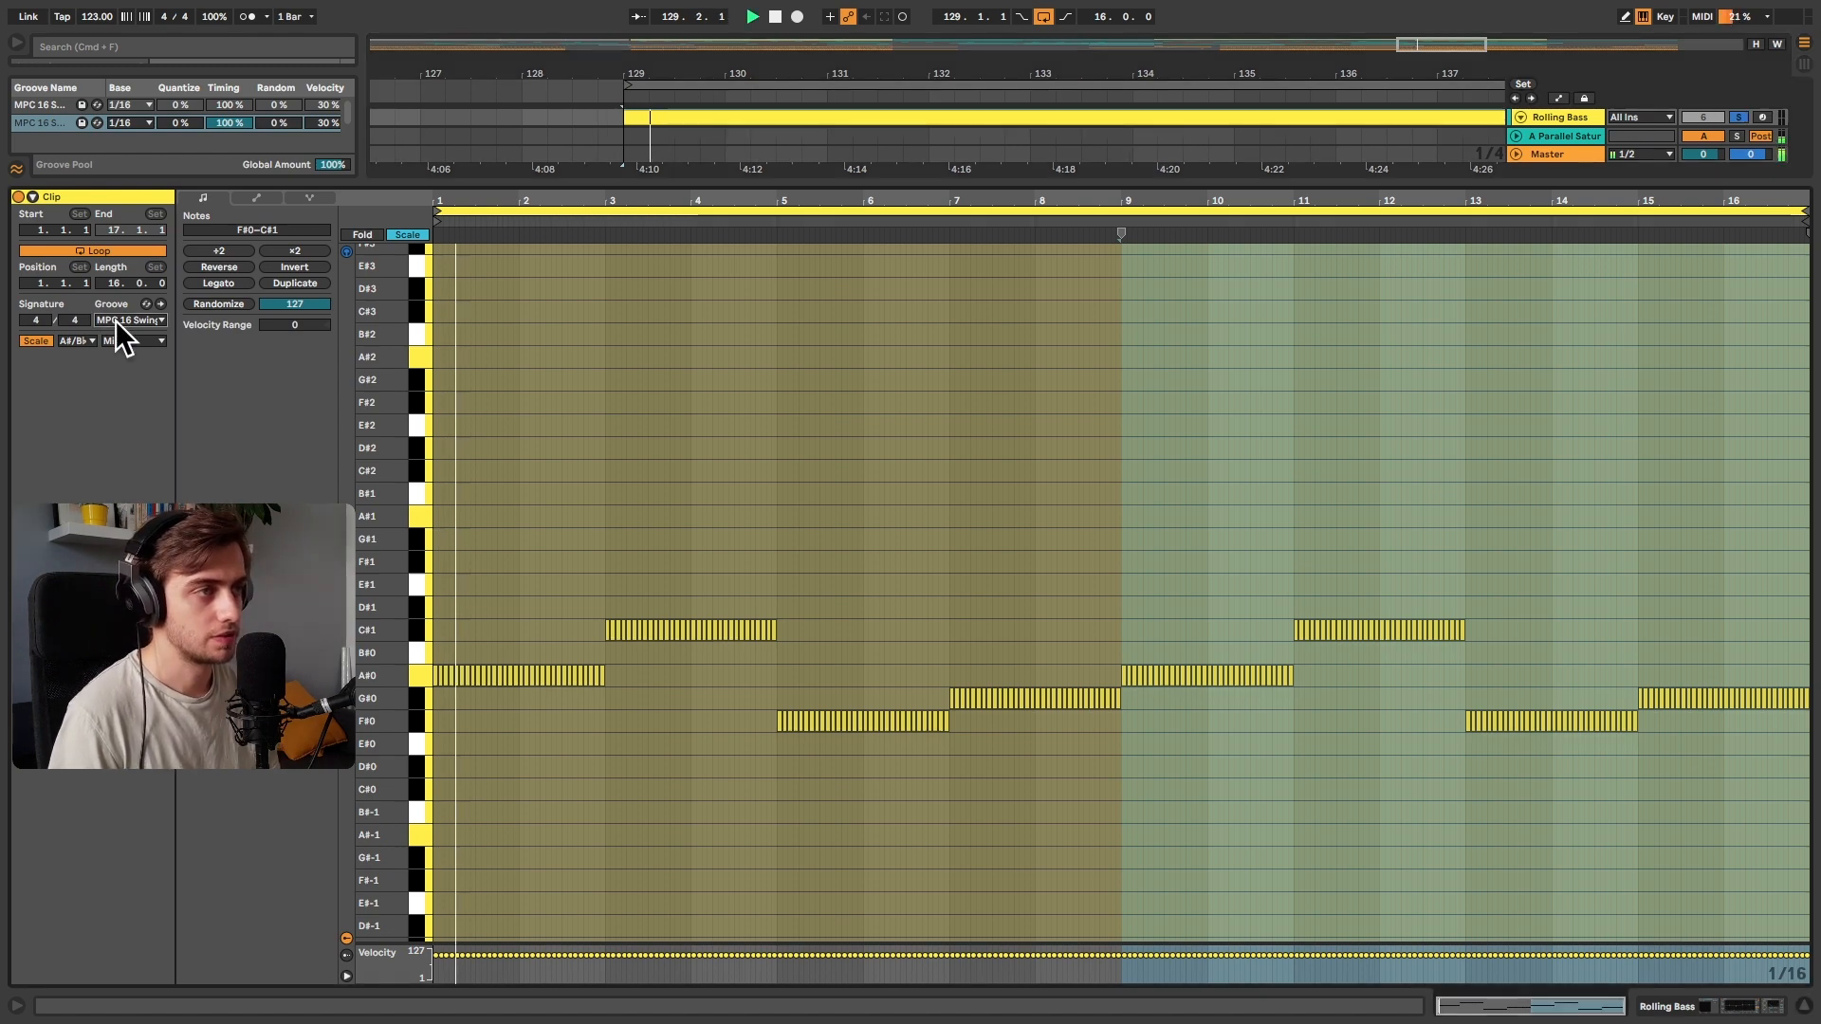
{"action": "left_click", "coordinate": [115, 321]}
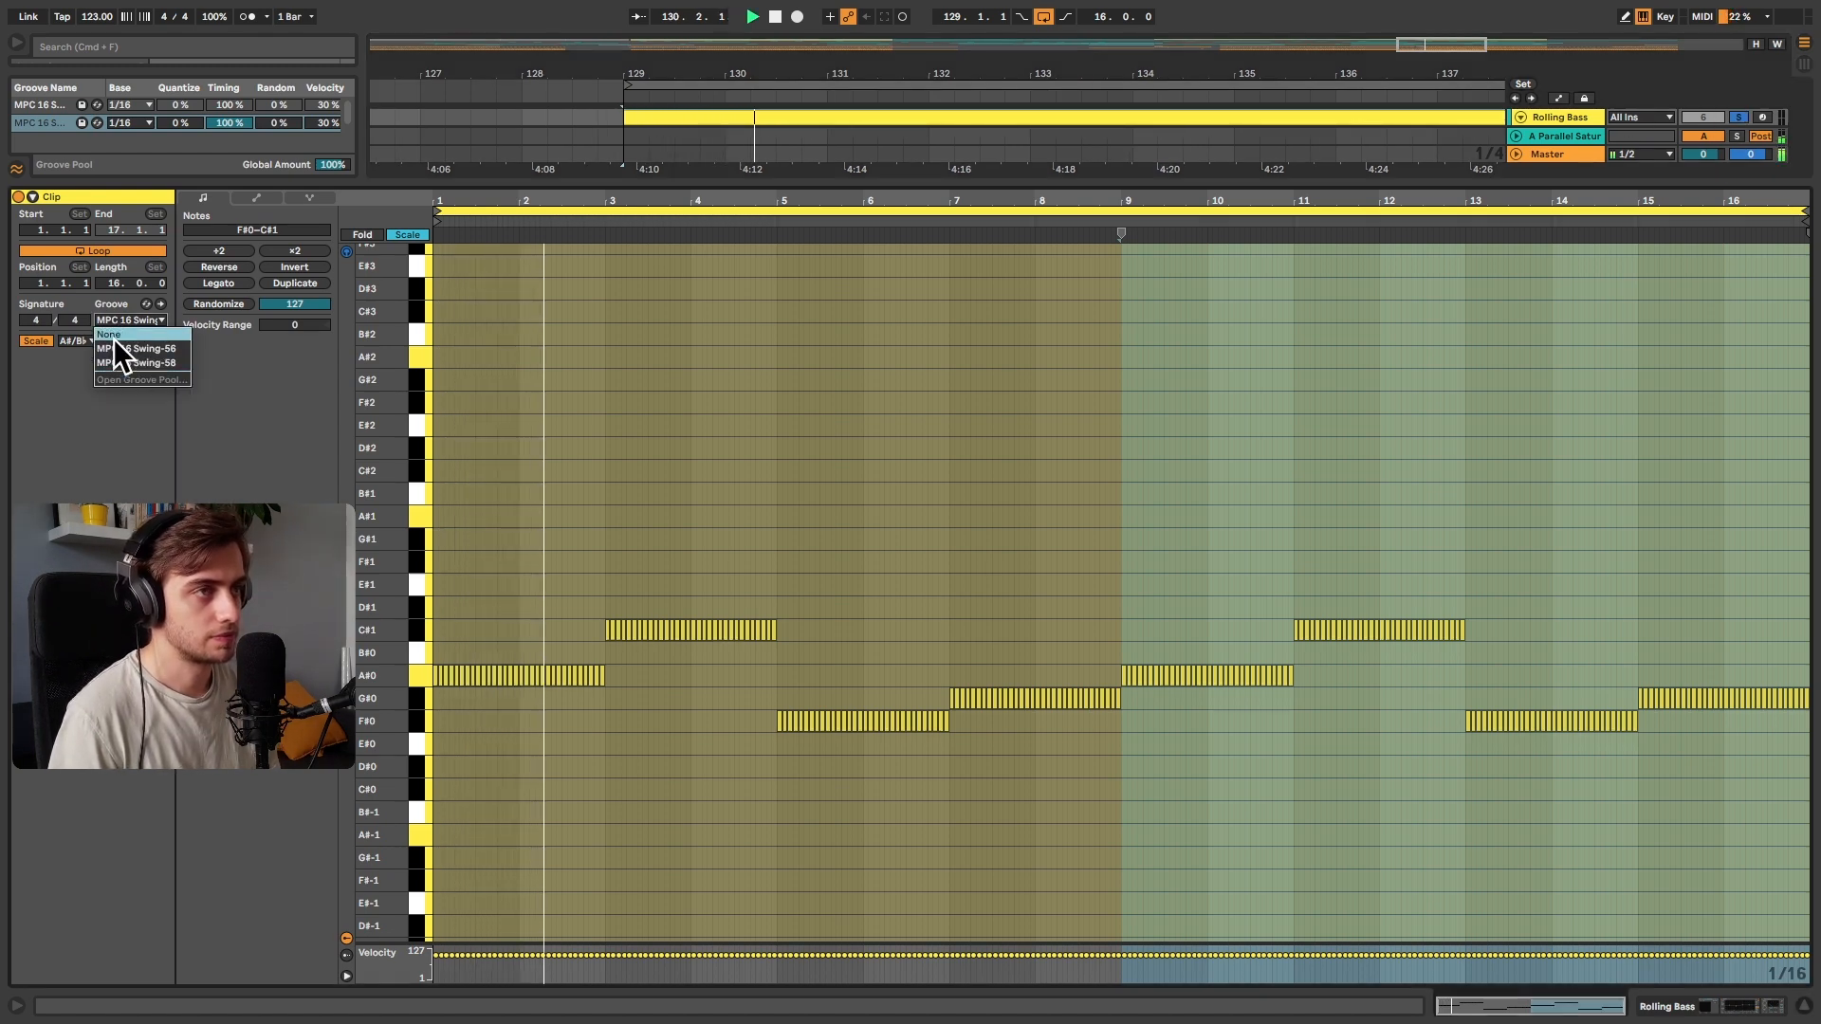
{"action": "left_click", "coordinate": [121, 332]}
{"action": "left_click", "coordinate": [126, 319]}
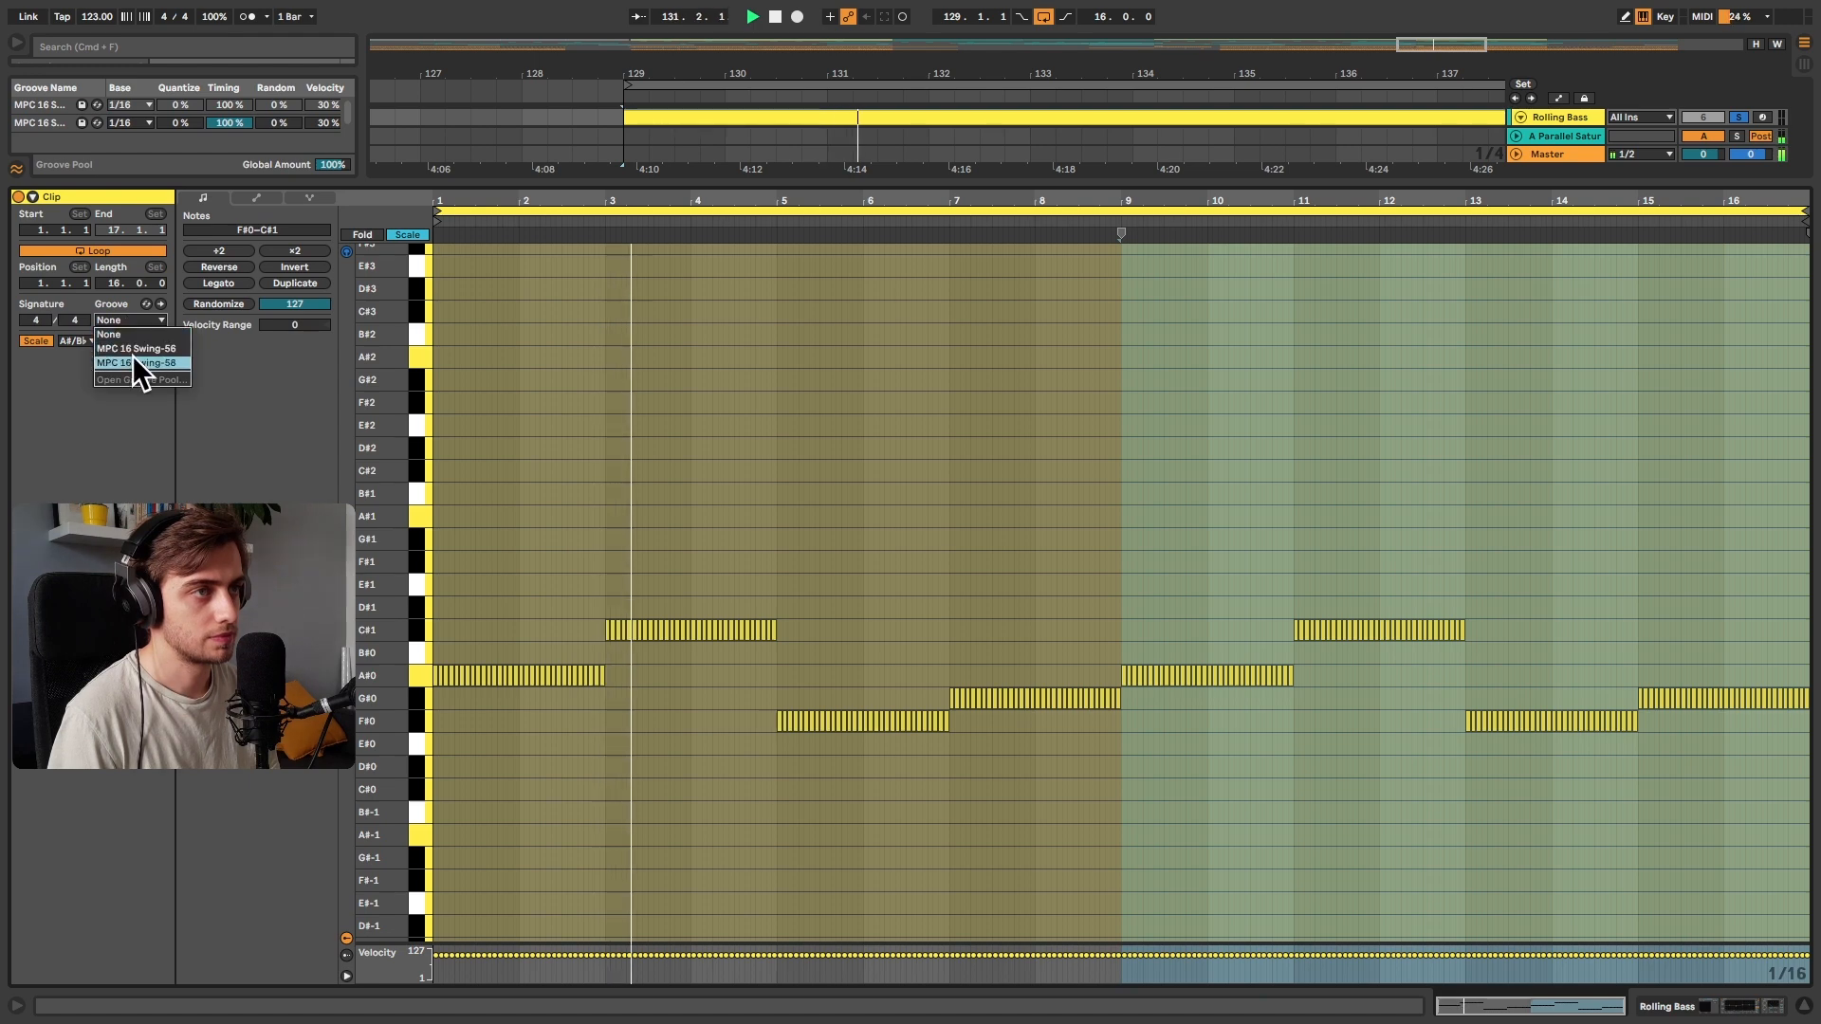
{"action": "left_click", "coordinate": [133, 360]}
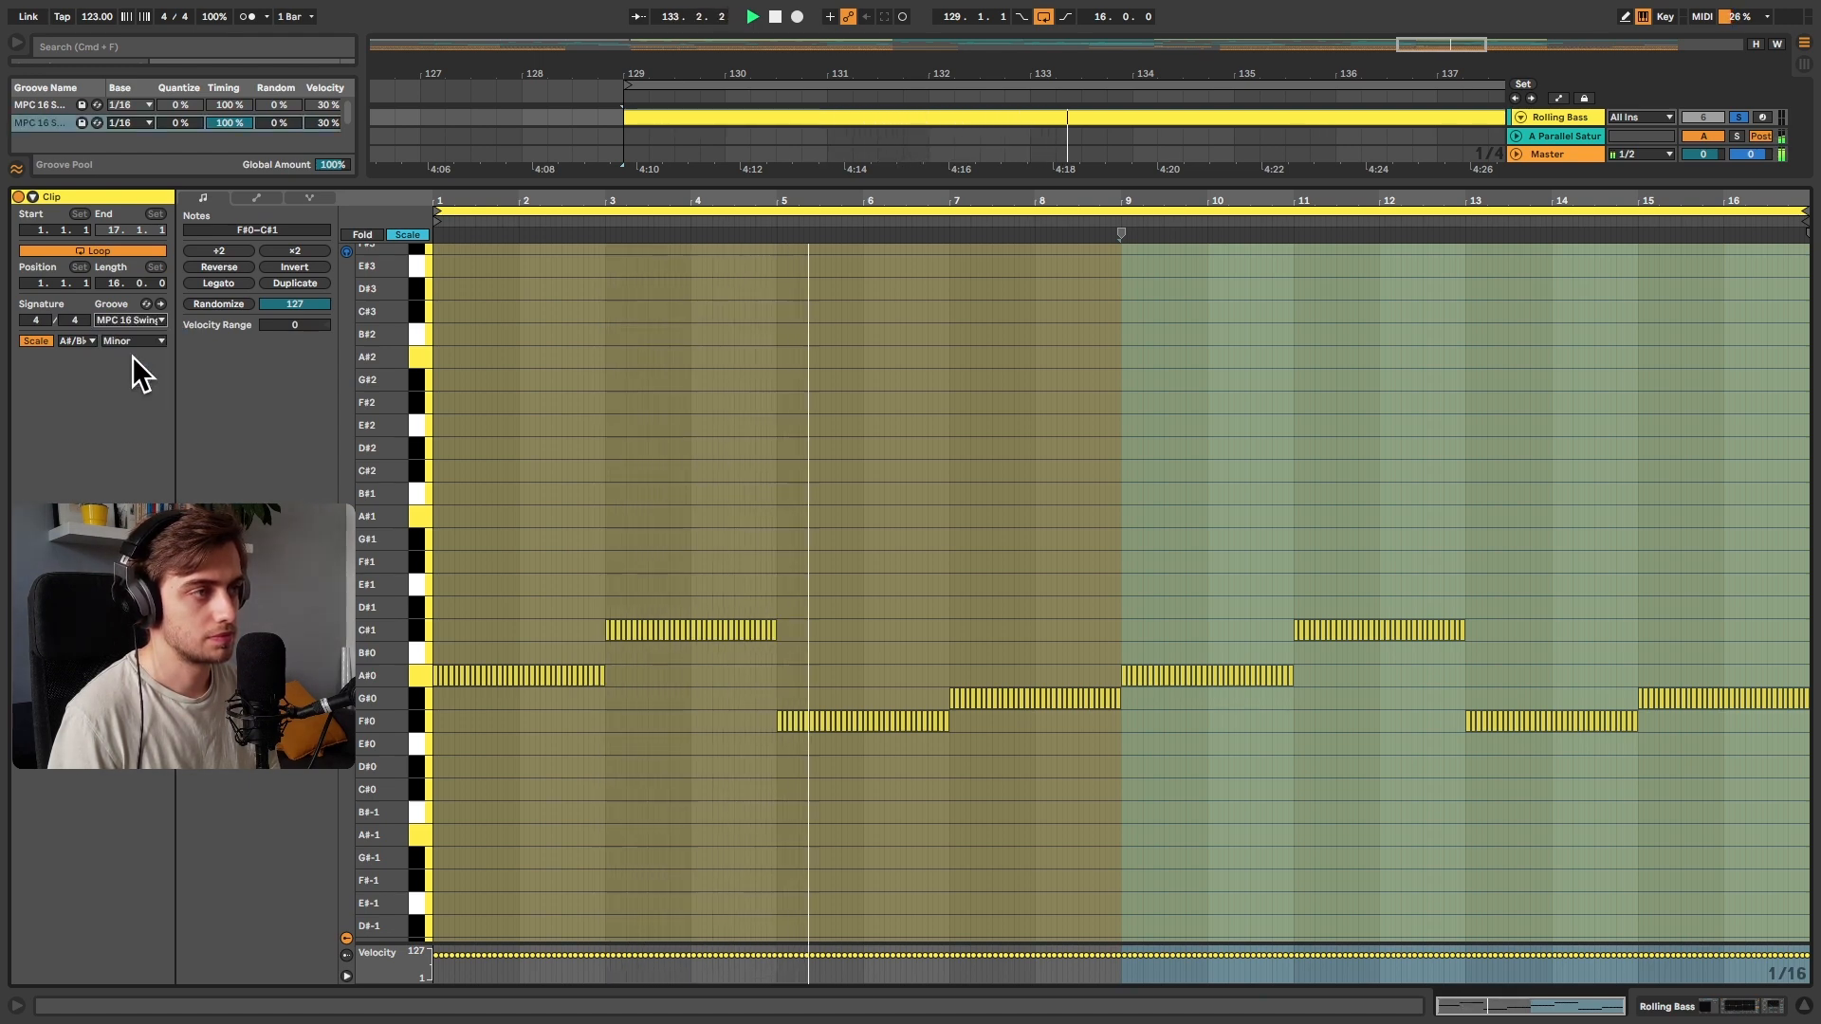
{"action": "key", "text": "space"}
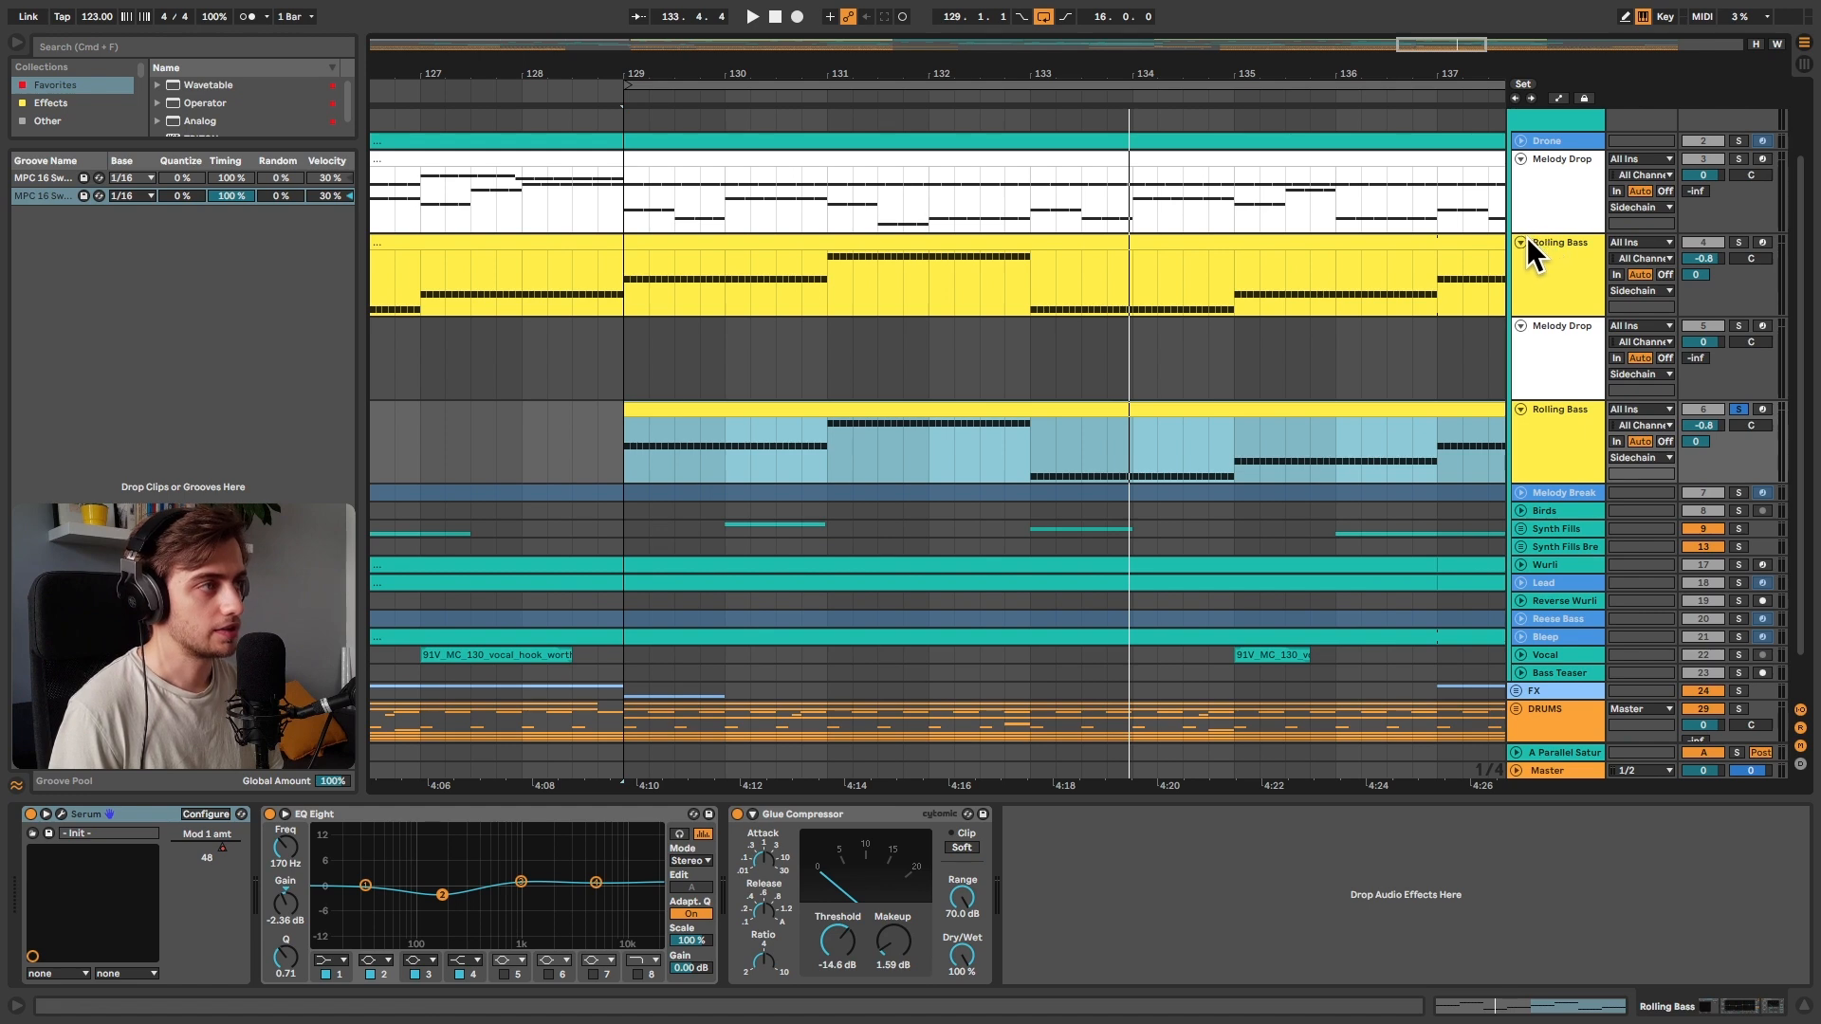
Create an empty eight-bar MIDI clip from bar 129 to 137 on the duplicated Melody Drop track and open its notes
{"action": "scroll", "coordinate": [1527, 236], "scroll_direction": "down", "scroll_amount": 3}
{"action": "left_click", "coordinate": [630, 220]}
{"action": "mouse_move", "coordinate": [669, 75]}
{"action": "left_mouse_down"}
{"action": "mouse_move", "coordinate": [670, 33]}
{"action": "mouse_move", "coordinate": [652, 33]}
{"action": "left_mouse_up"}
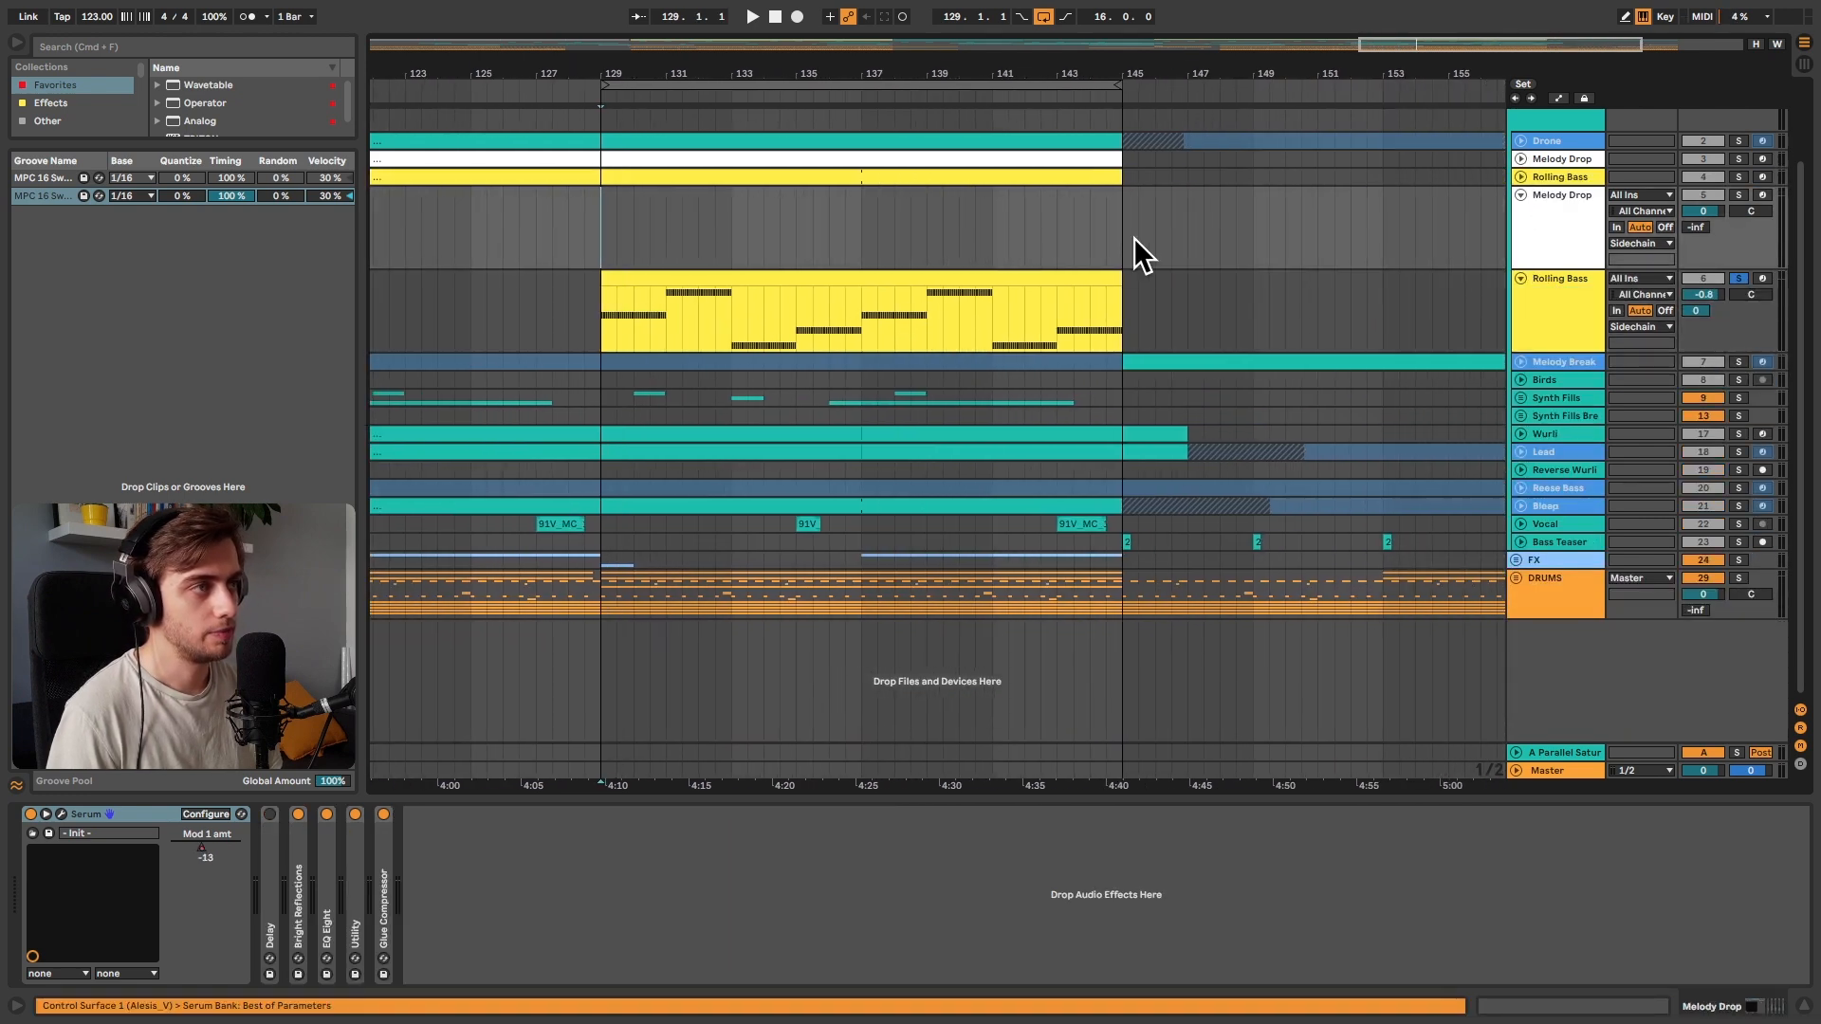
{"action": "left_click", "coordinate": [864, 233], "text": "shift"}
{"action": "key", "text": "super+shift+m"}
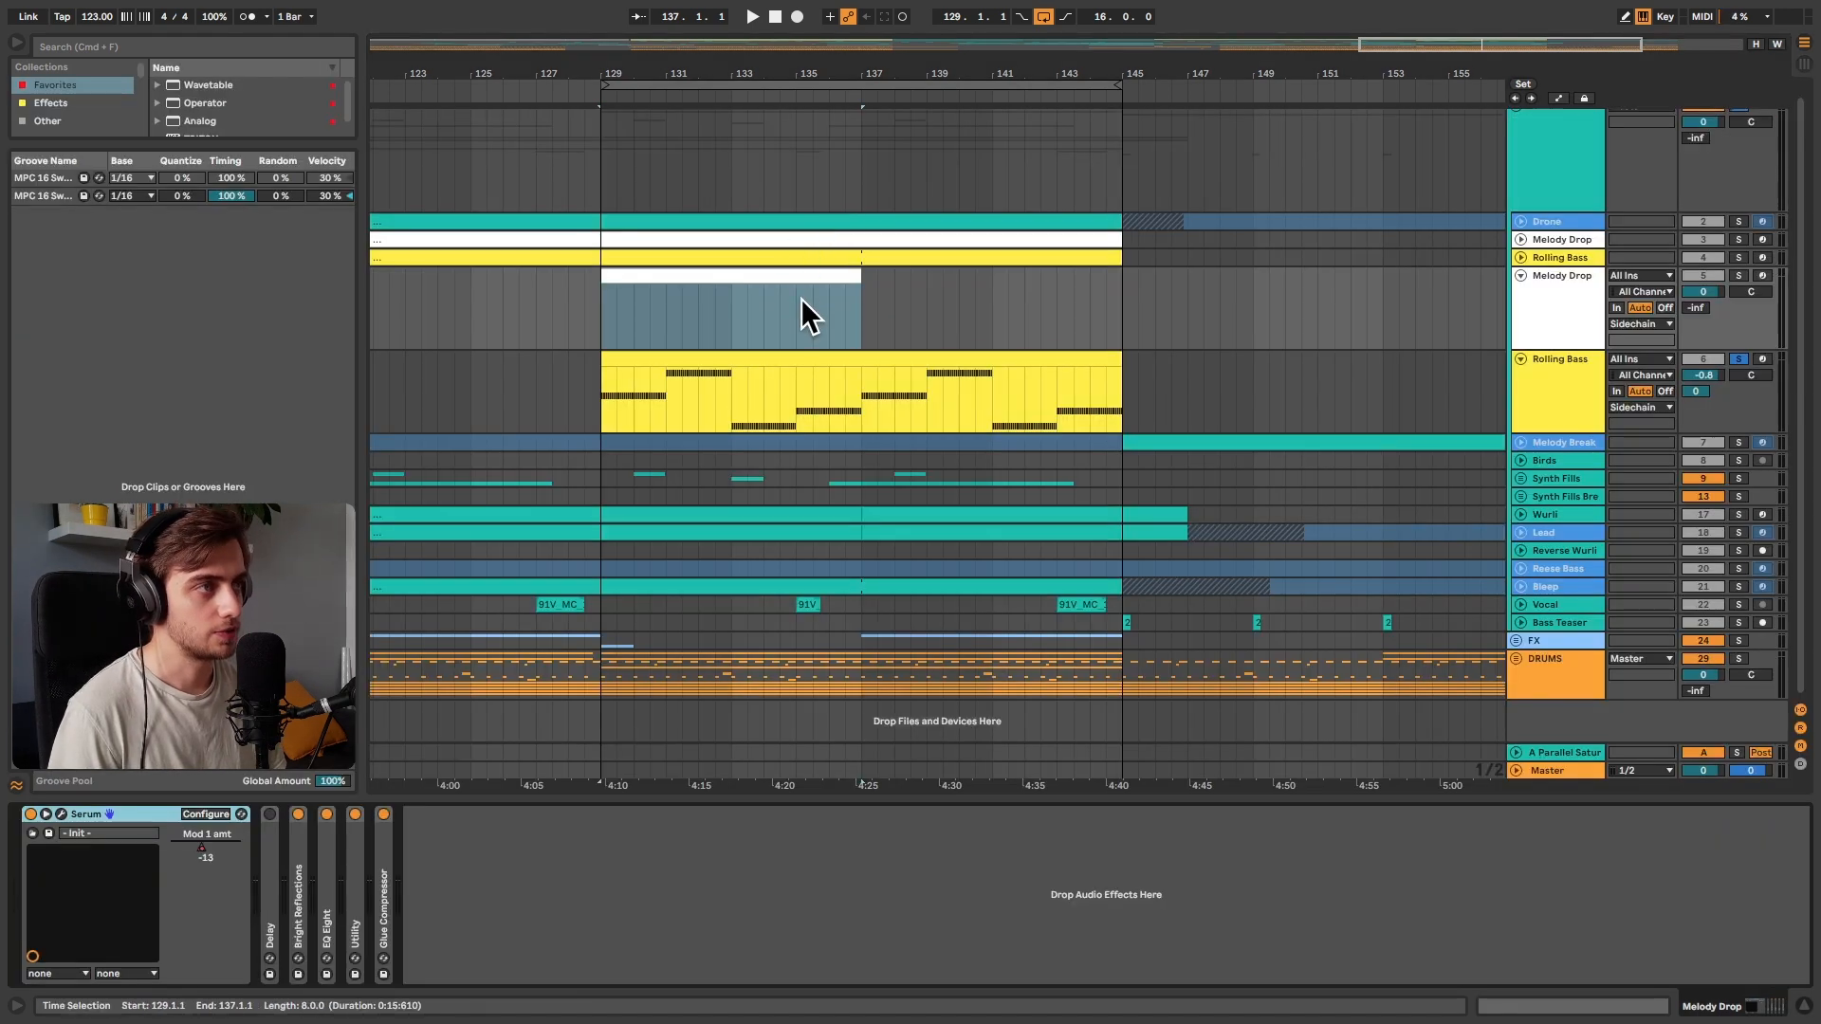
{"action": "left_click", "coordinate": [799, 277]}
{"action": "double_click", "coordinate": [807, 274]}
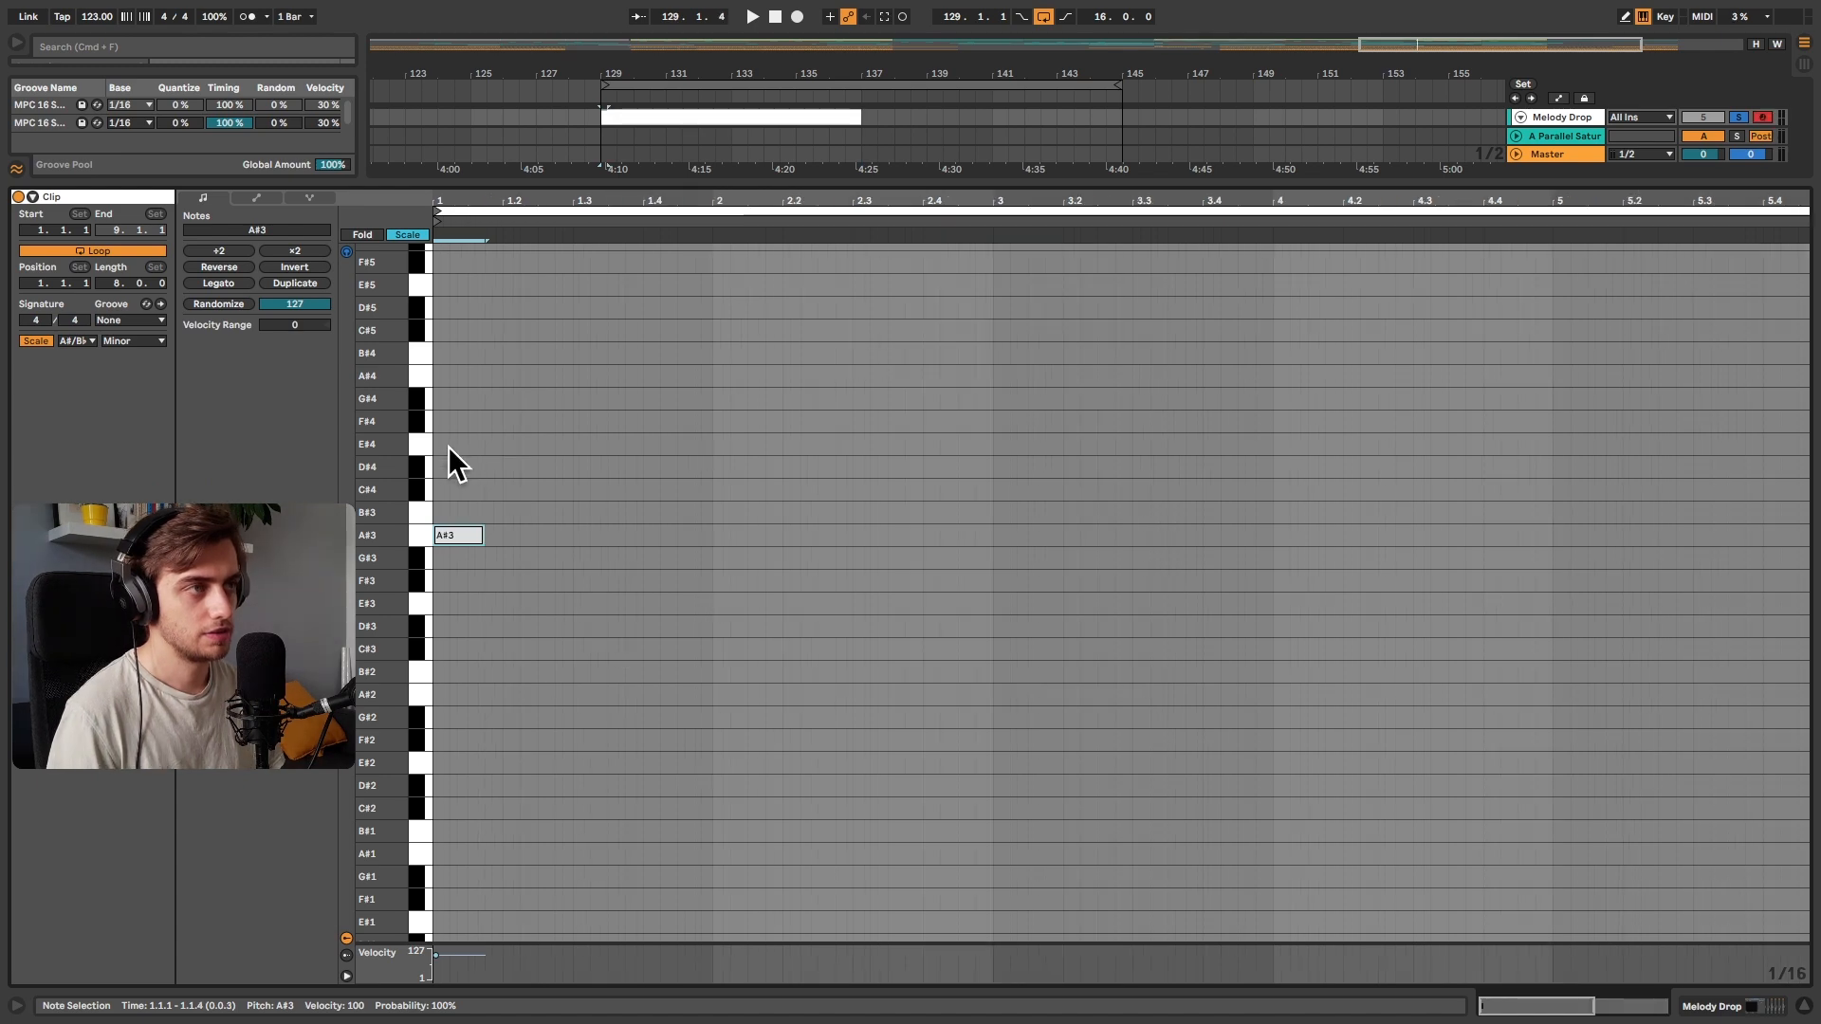
Enter an A#3 note three sixteenths long at the clip's start and repeat it back to back until the end of bar 2
{"action": "left_click_drag", "start_coordinate": [448, 444], "coordinate": [461, 559]}
{"action": "key", "text": "super+d"}
{"action": "key", "text": "super+d"}
{"action": "key", "text": "super+d"}
{"action": "key", "text": "super+d"}
{"action": "key", "text": "super+d"}
{"action": "key", "text": "super+d"}
{"action": "key", "text": "super+d"}
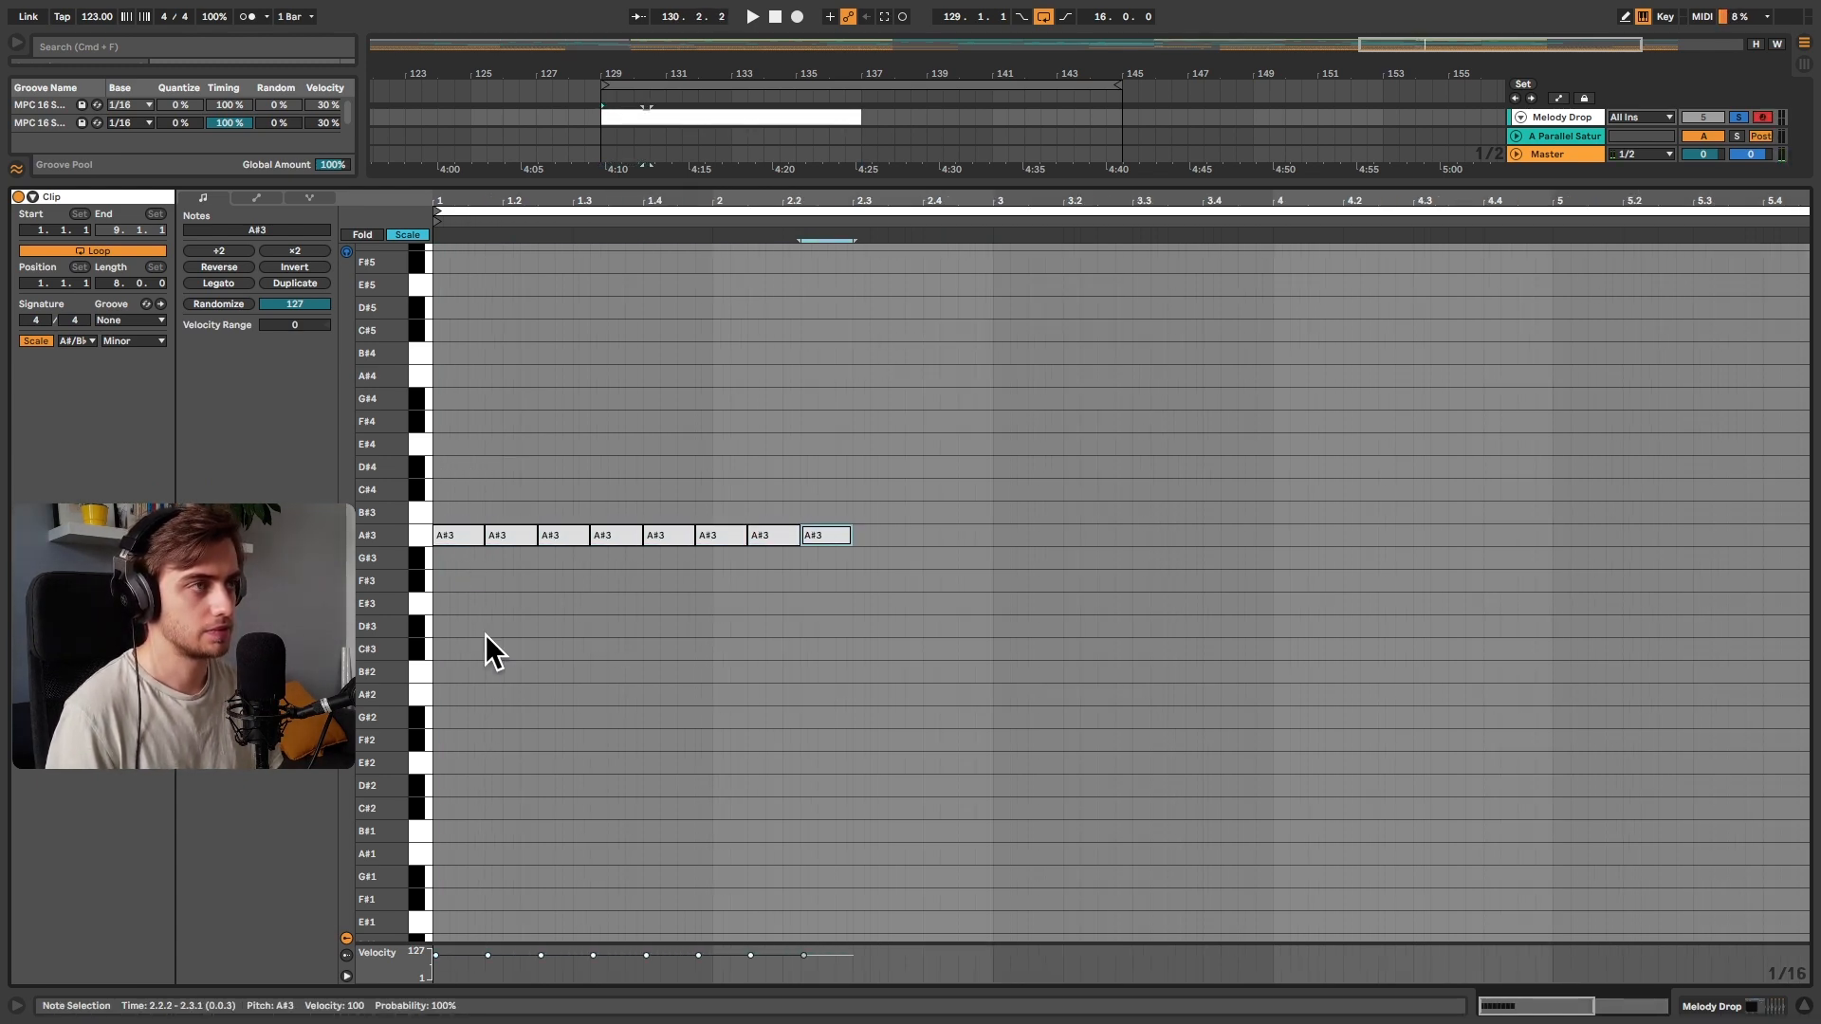
{"action": "key", "text": "super+d"}
{"action": "key", "text": "super+d"}
{"action": "key", "text": "super+d"}
Duplicate the two-bar A#3 pattern until it fills the eight-bar clip and play it back
{"action": "left_click_drag", "start_coordinate": [769, 499], "coordinate": [451, 597]}
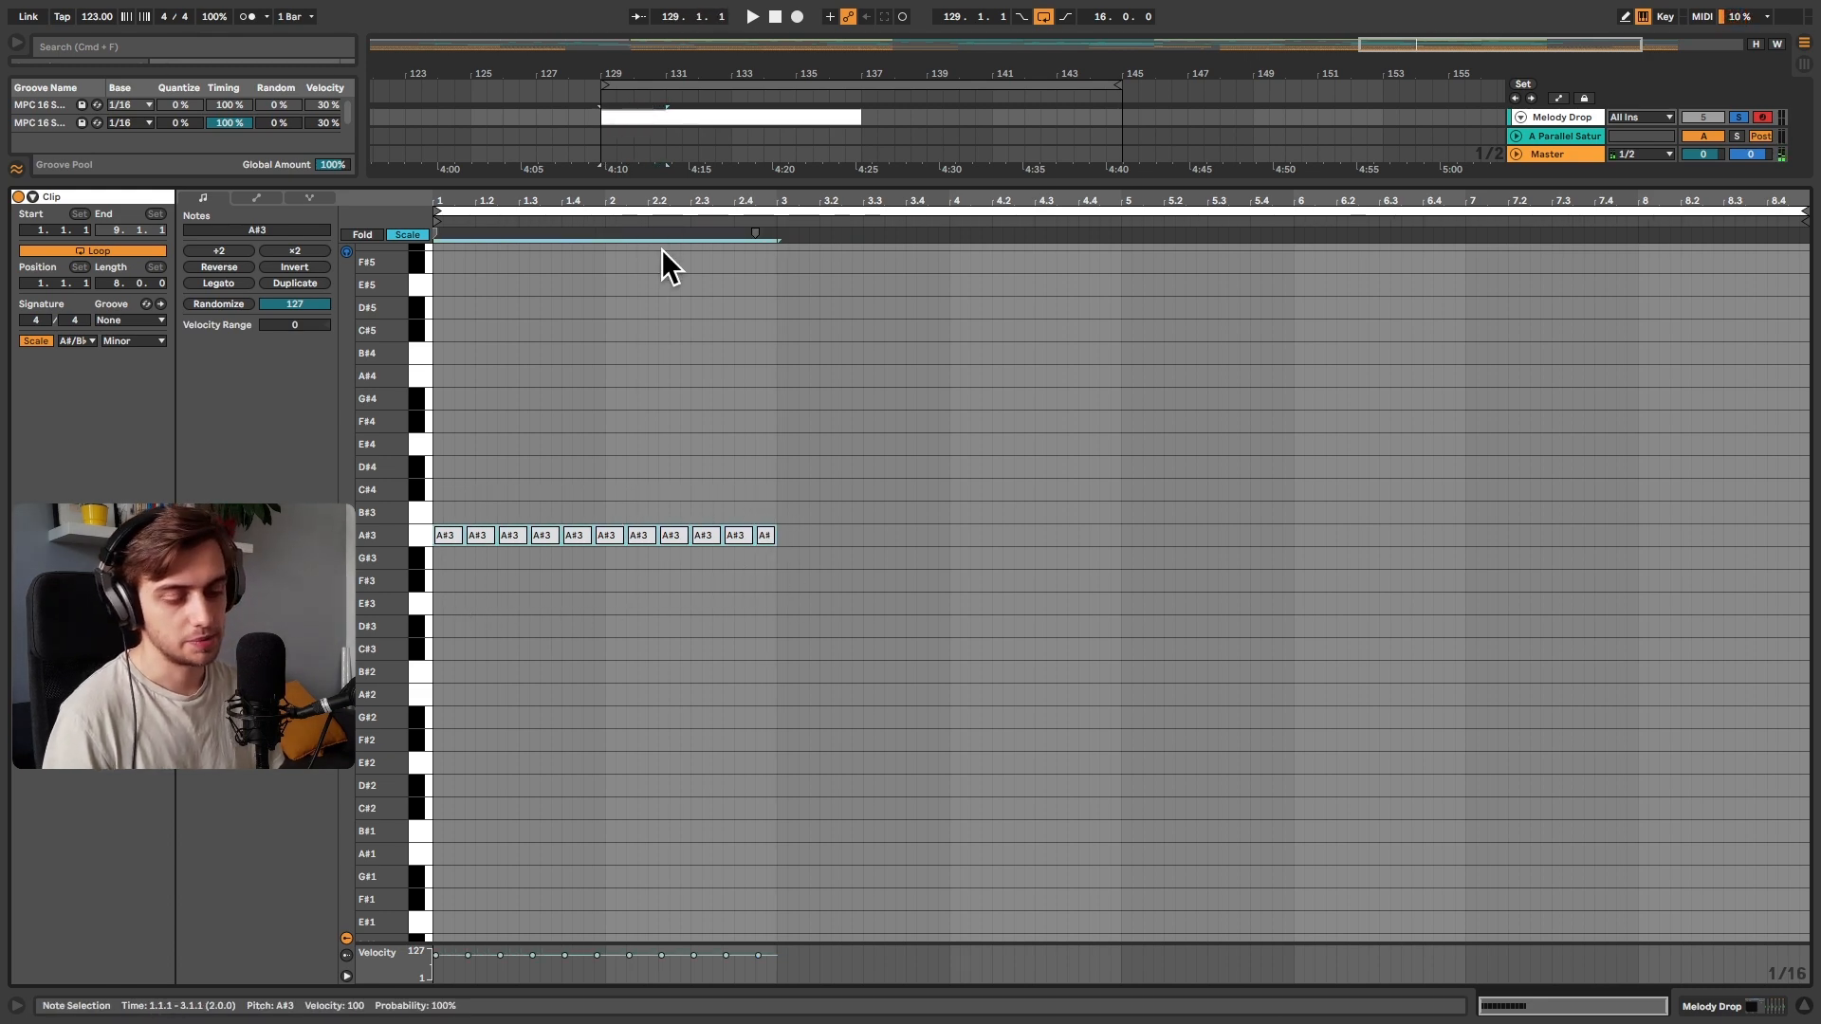
{"action": "key", "text": "super+d"}
{"action": "key", "text": "super+d"}
{"action": "key", "text": "super+d"}
{"action": "key", "text": "space"}
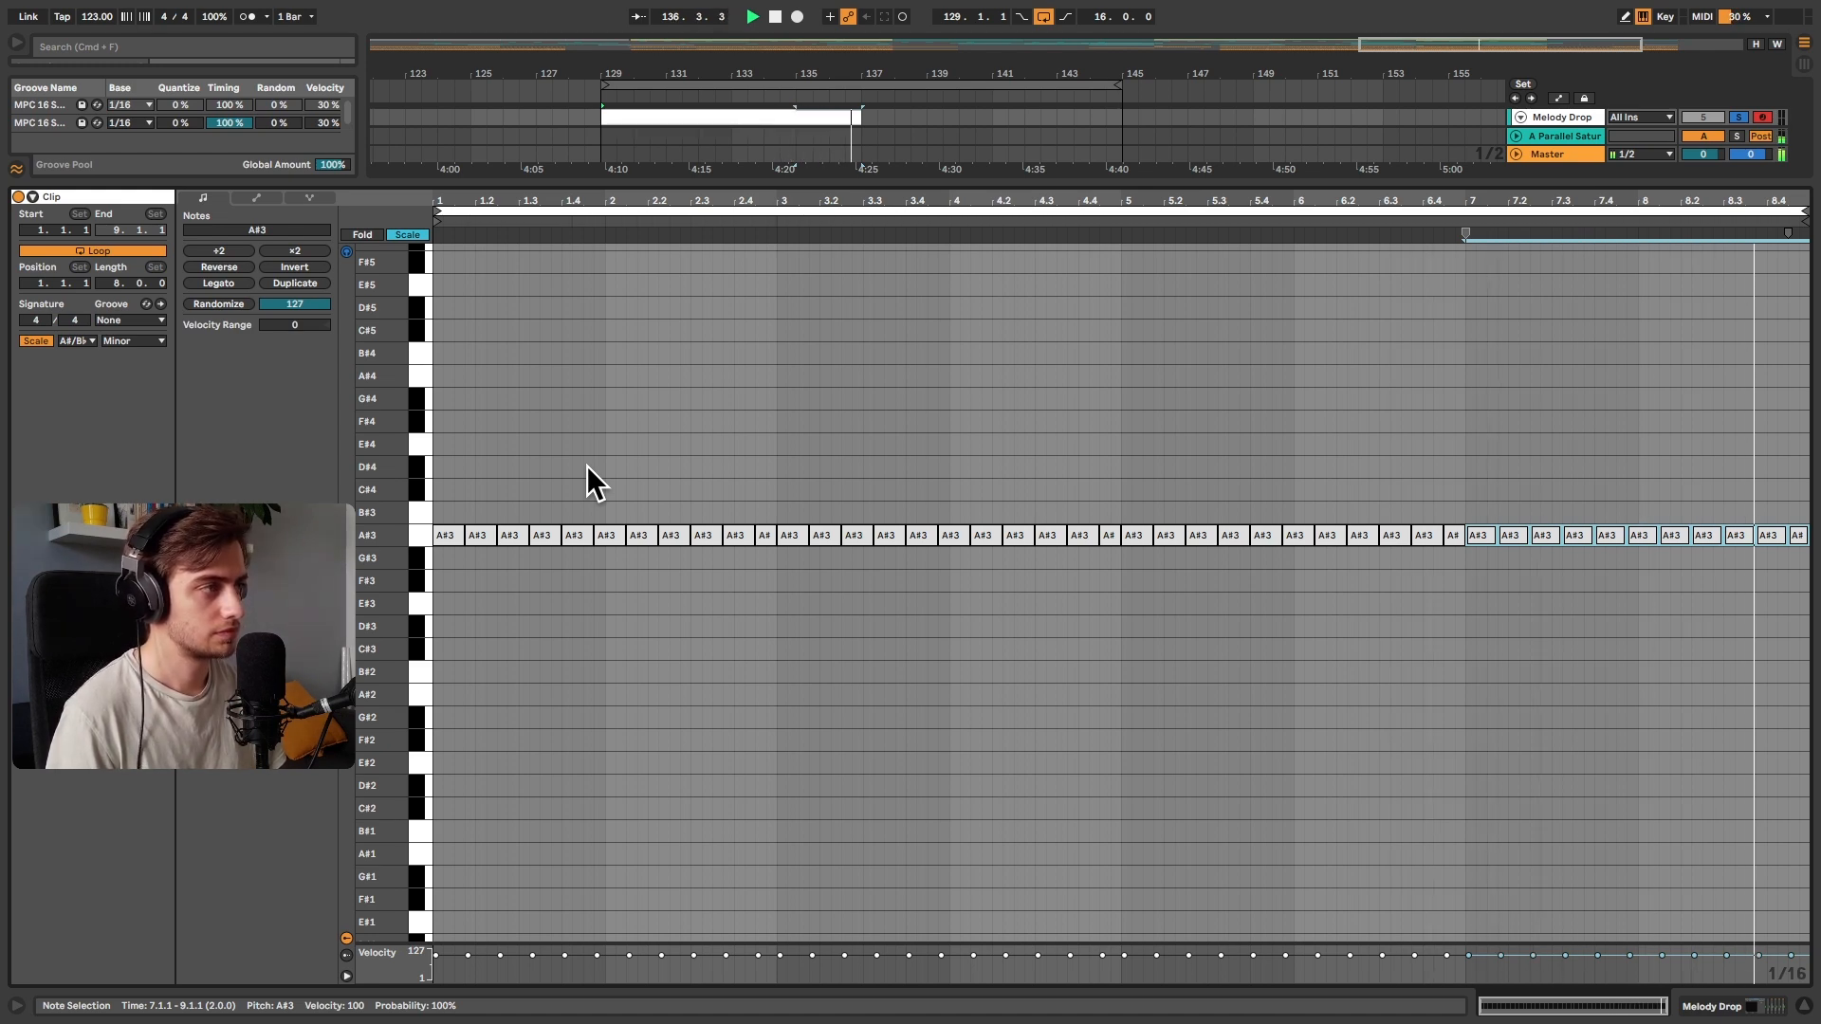
{"action": "key", "text": "space"}
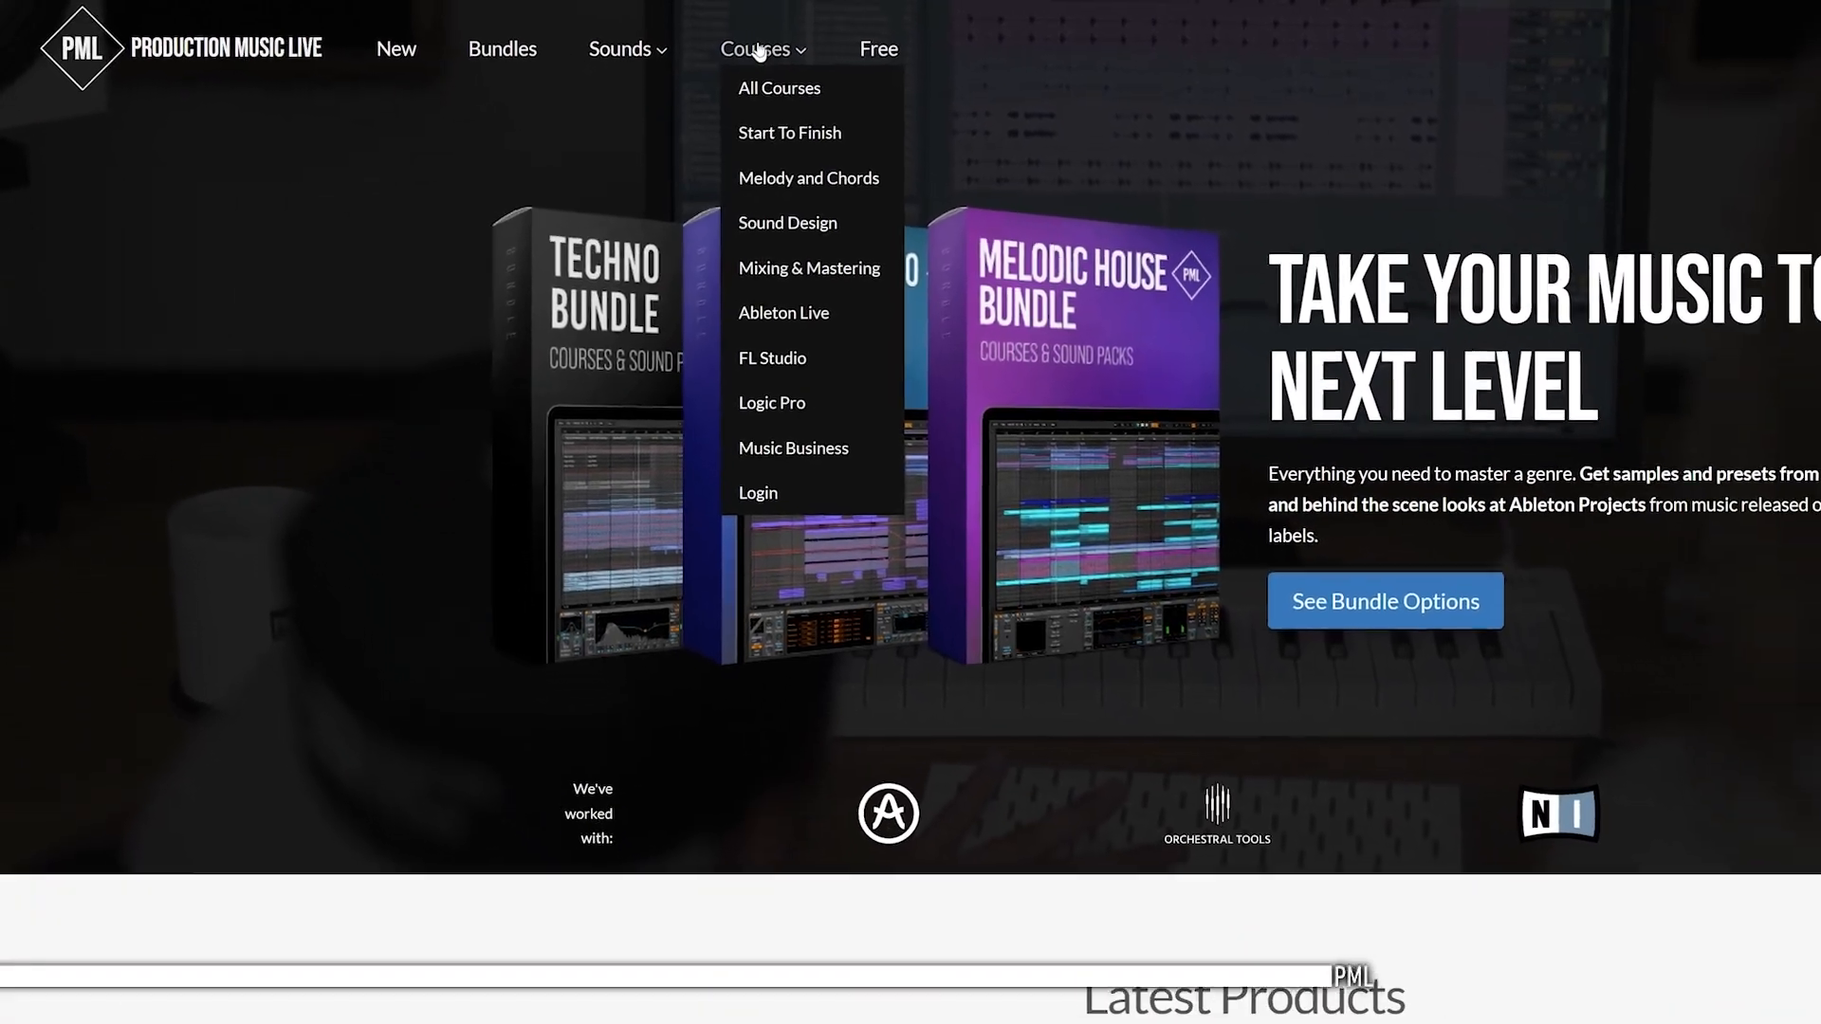
Switch to the Production Music Live website and look through the Beginner to Advanced in Ableton Live course
{"action": "mouse_move", "coordinate": [729, 58]}
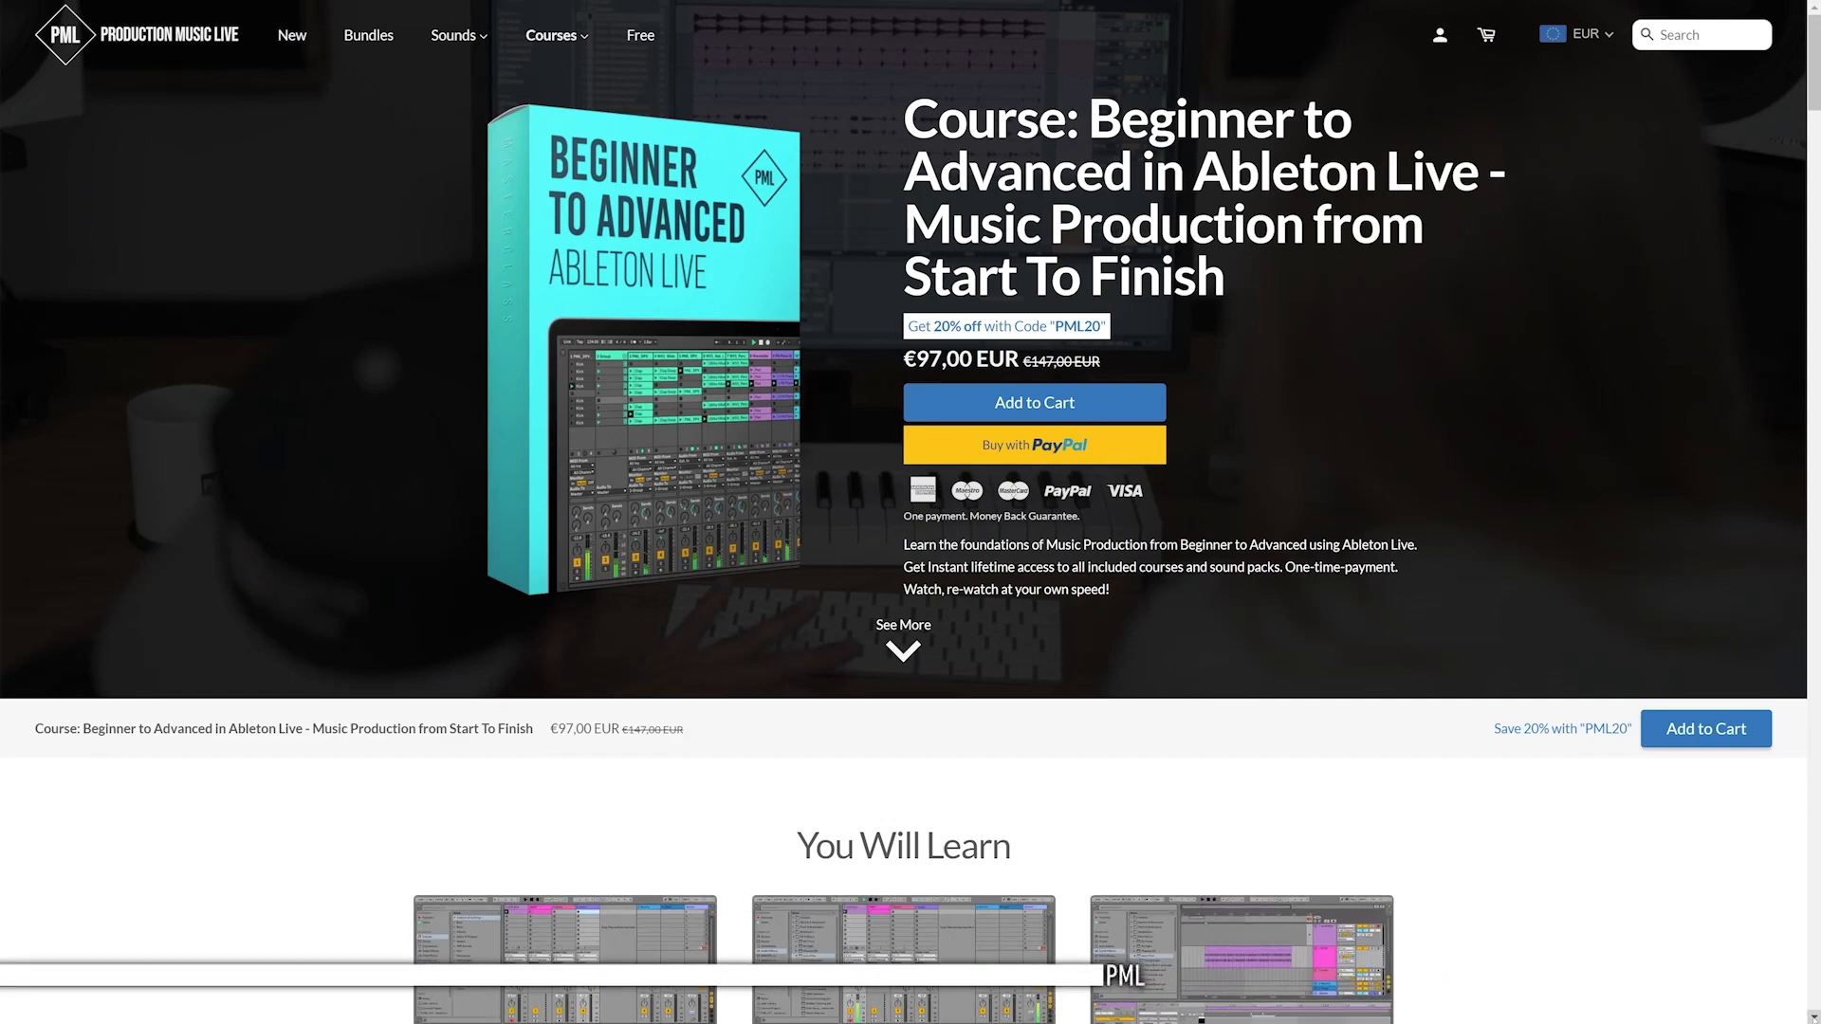
{"action": "scroll", "coordinate": [903, 512], "scroll_direction": "down", "scroll_amount": 8}
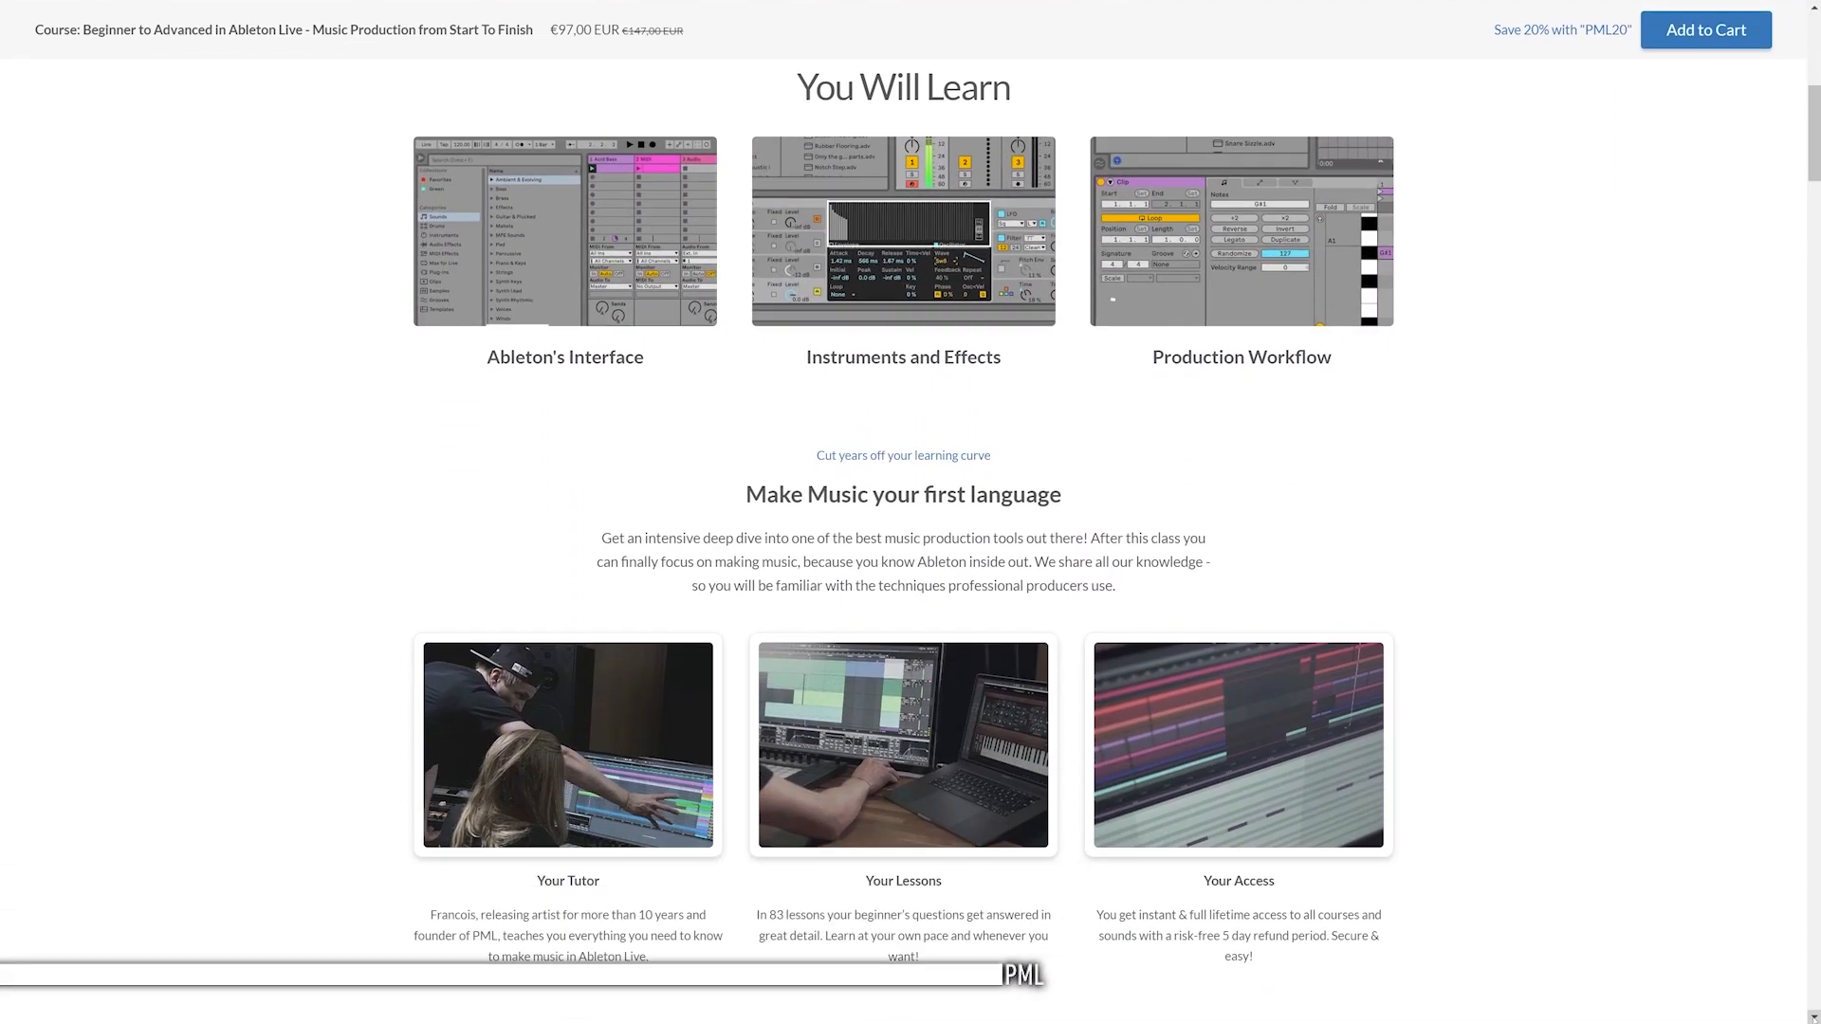
{"action": "scroll", "coordinate": [903, 512], "scroll_direction": "down", "scroll_amount": 10}
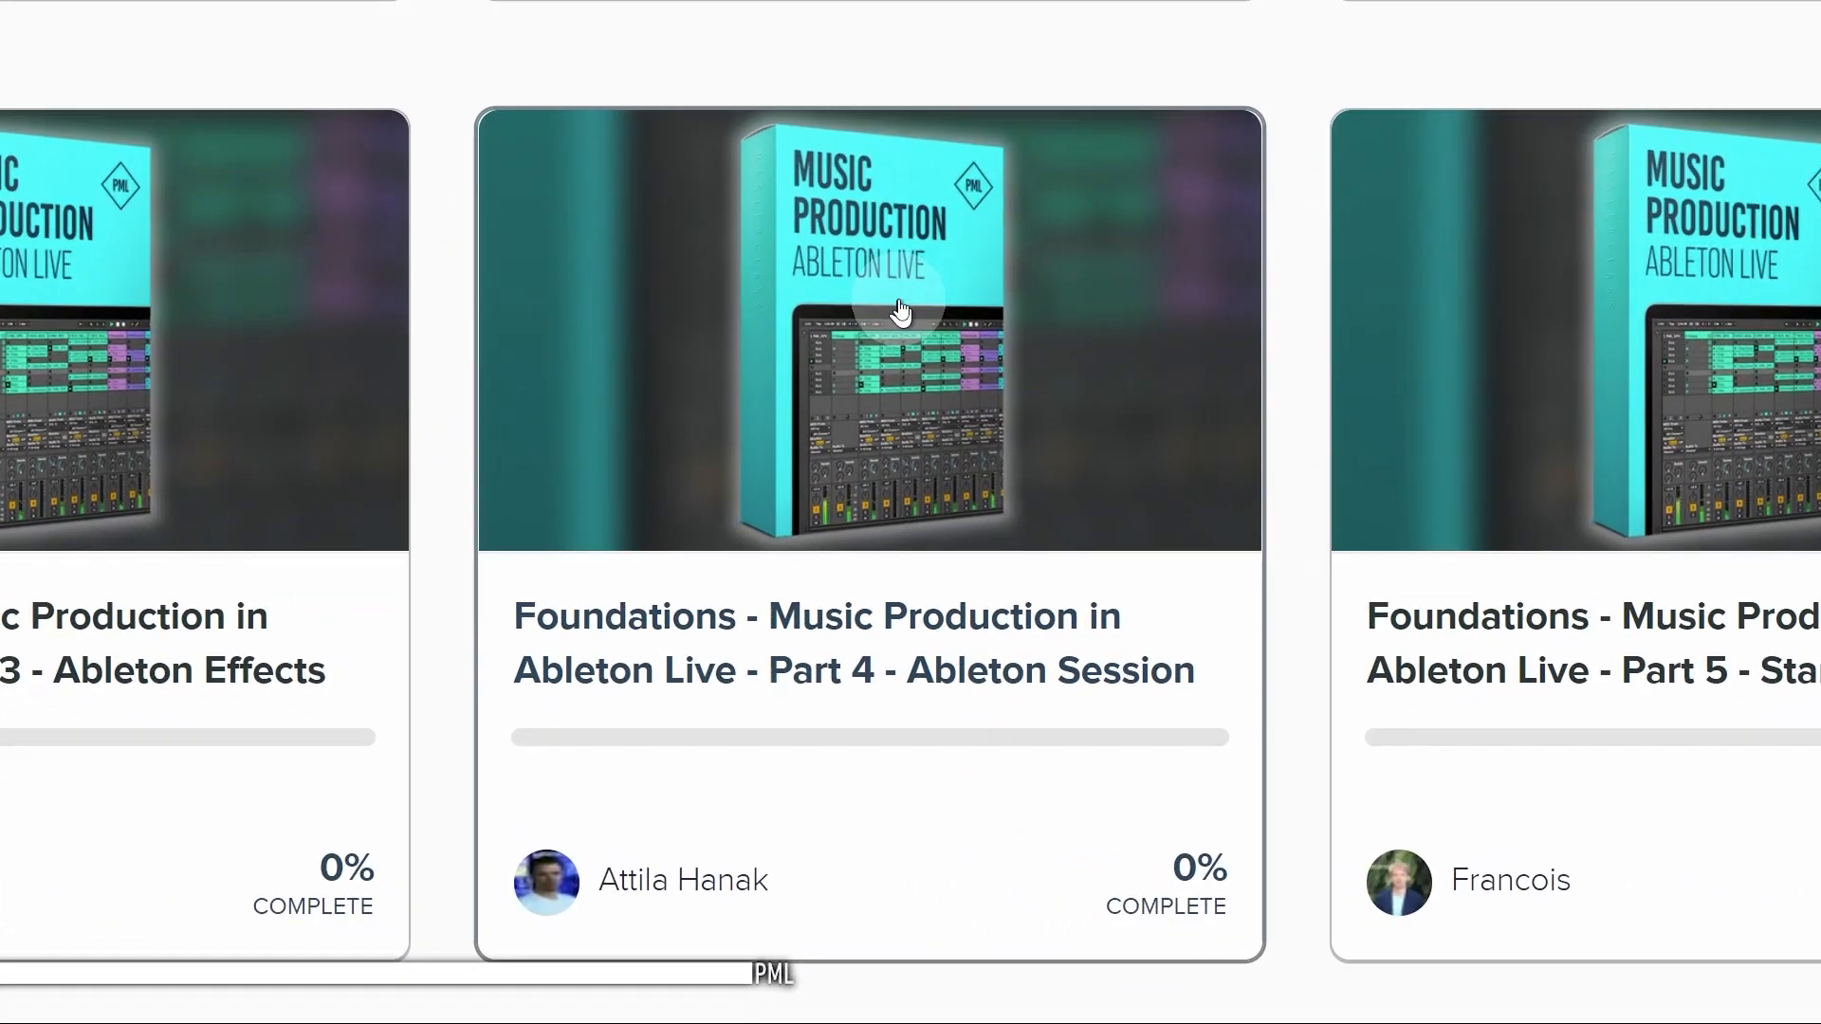
{"action": "left_click", "coordinate": [911, 536]}
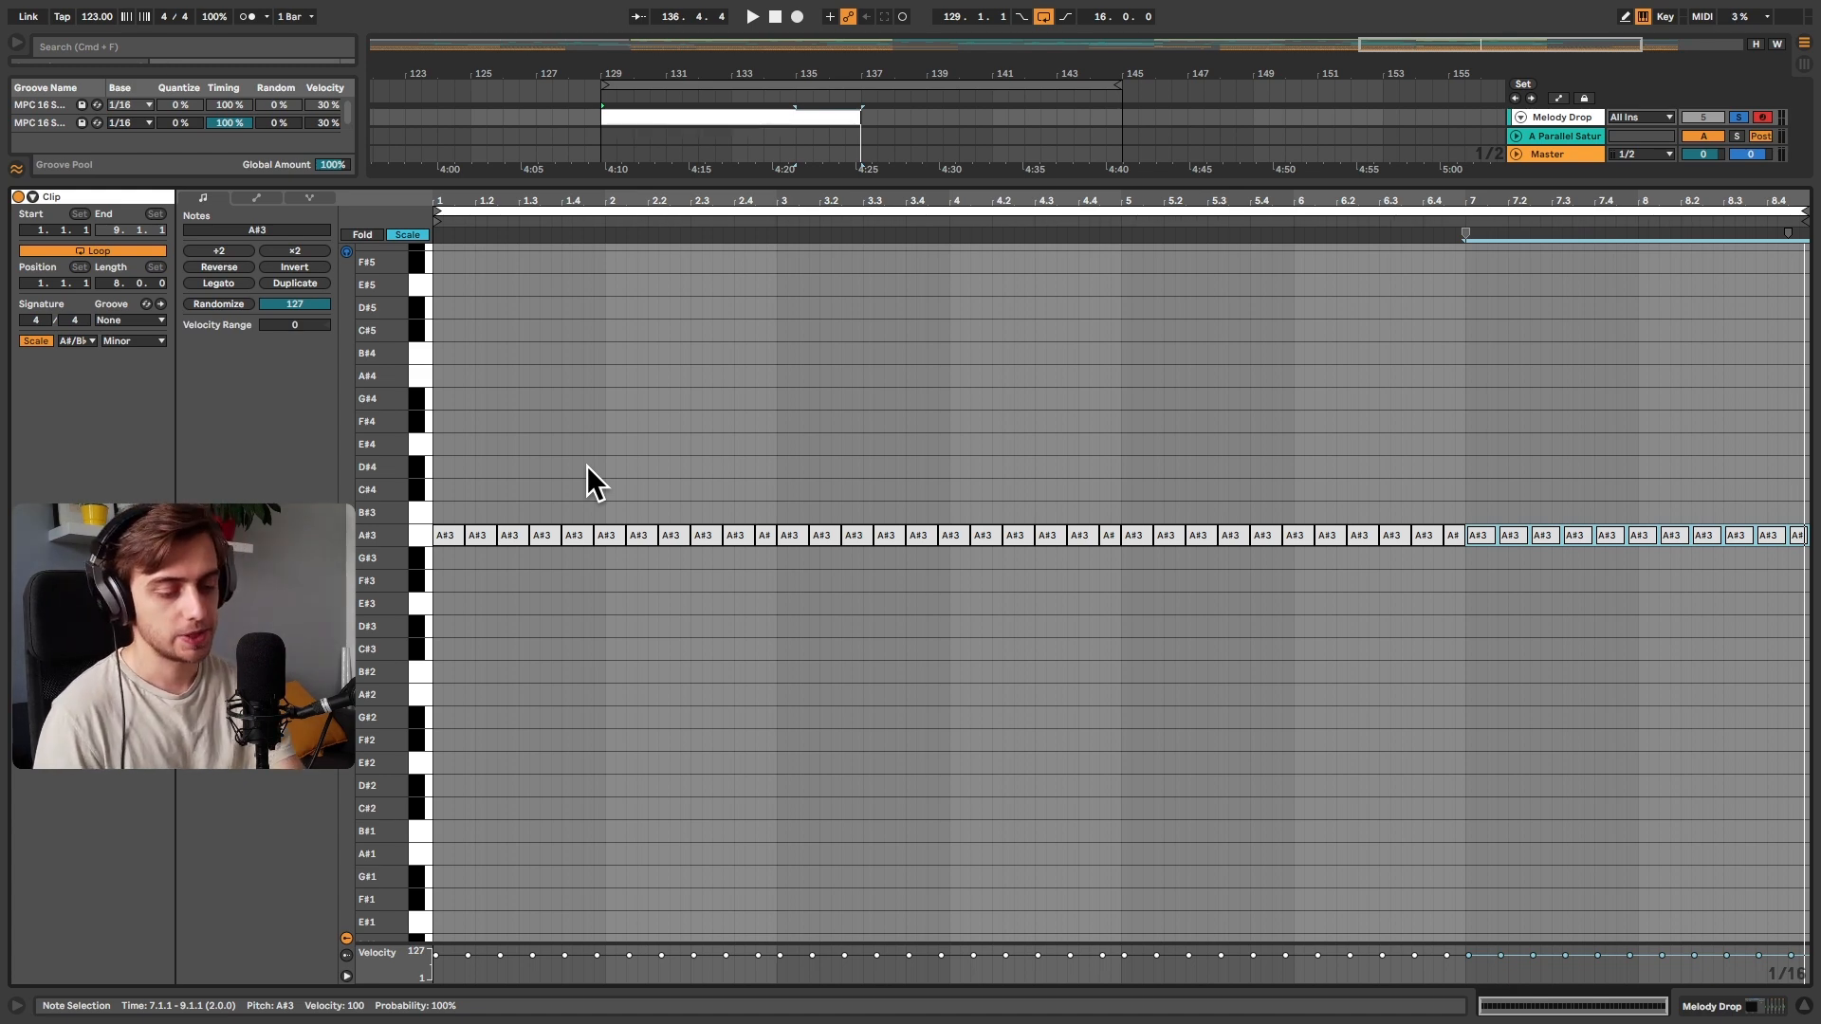
{"action": "key", "text": "b"}
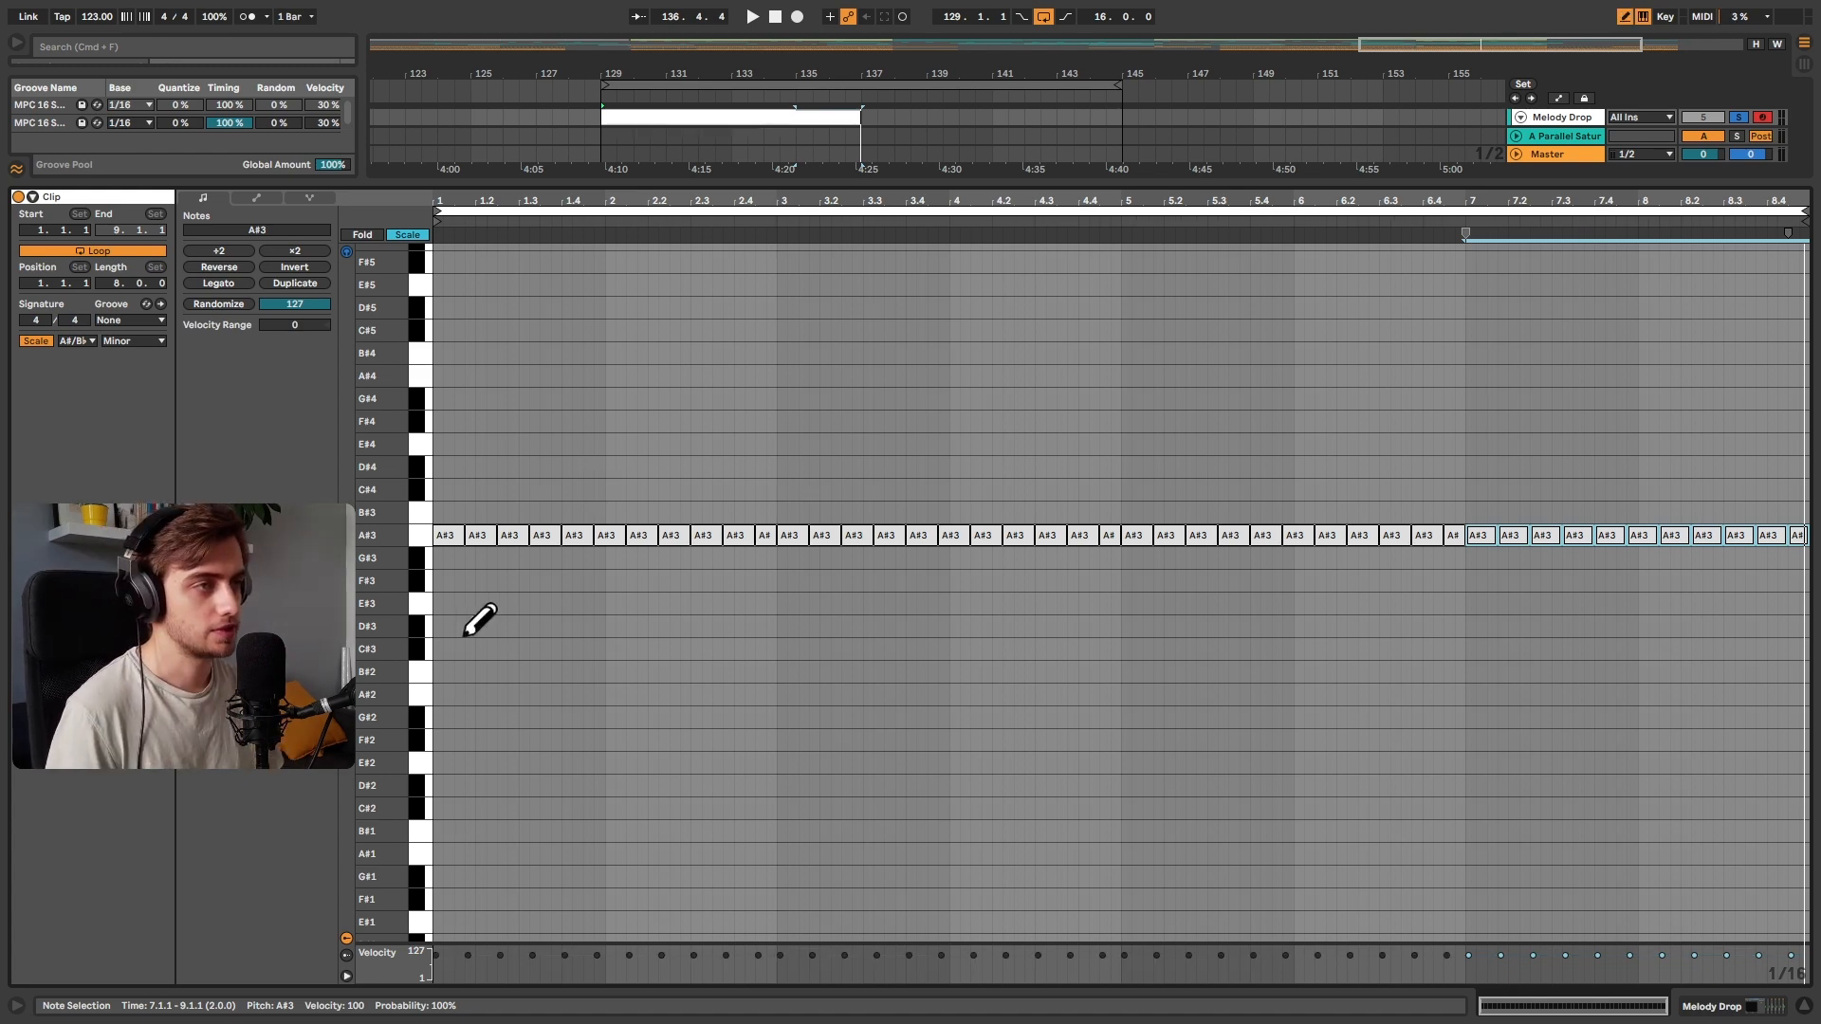
{"action": "left_click", "coordinate": [440, 649]}
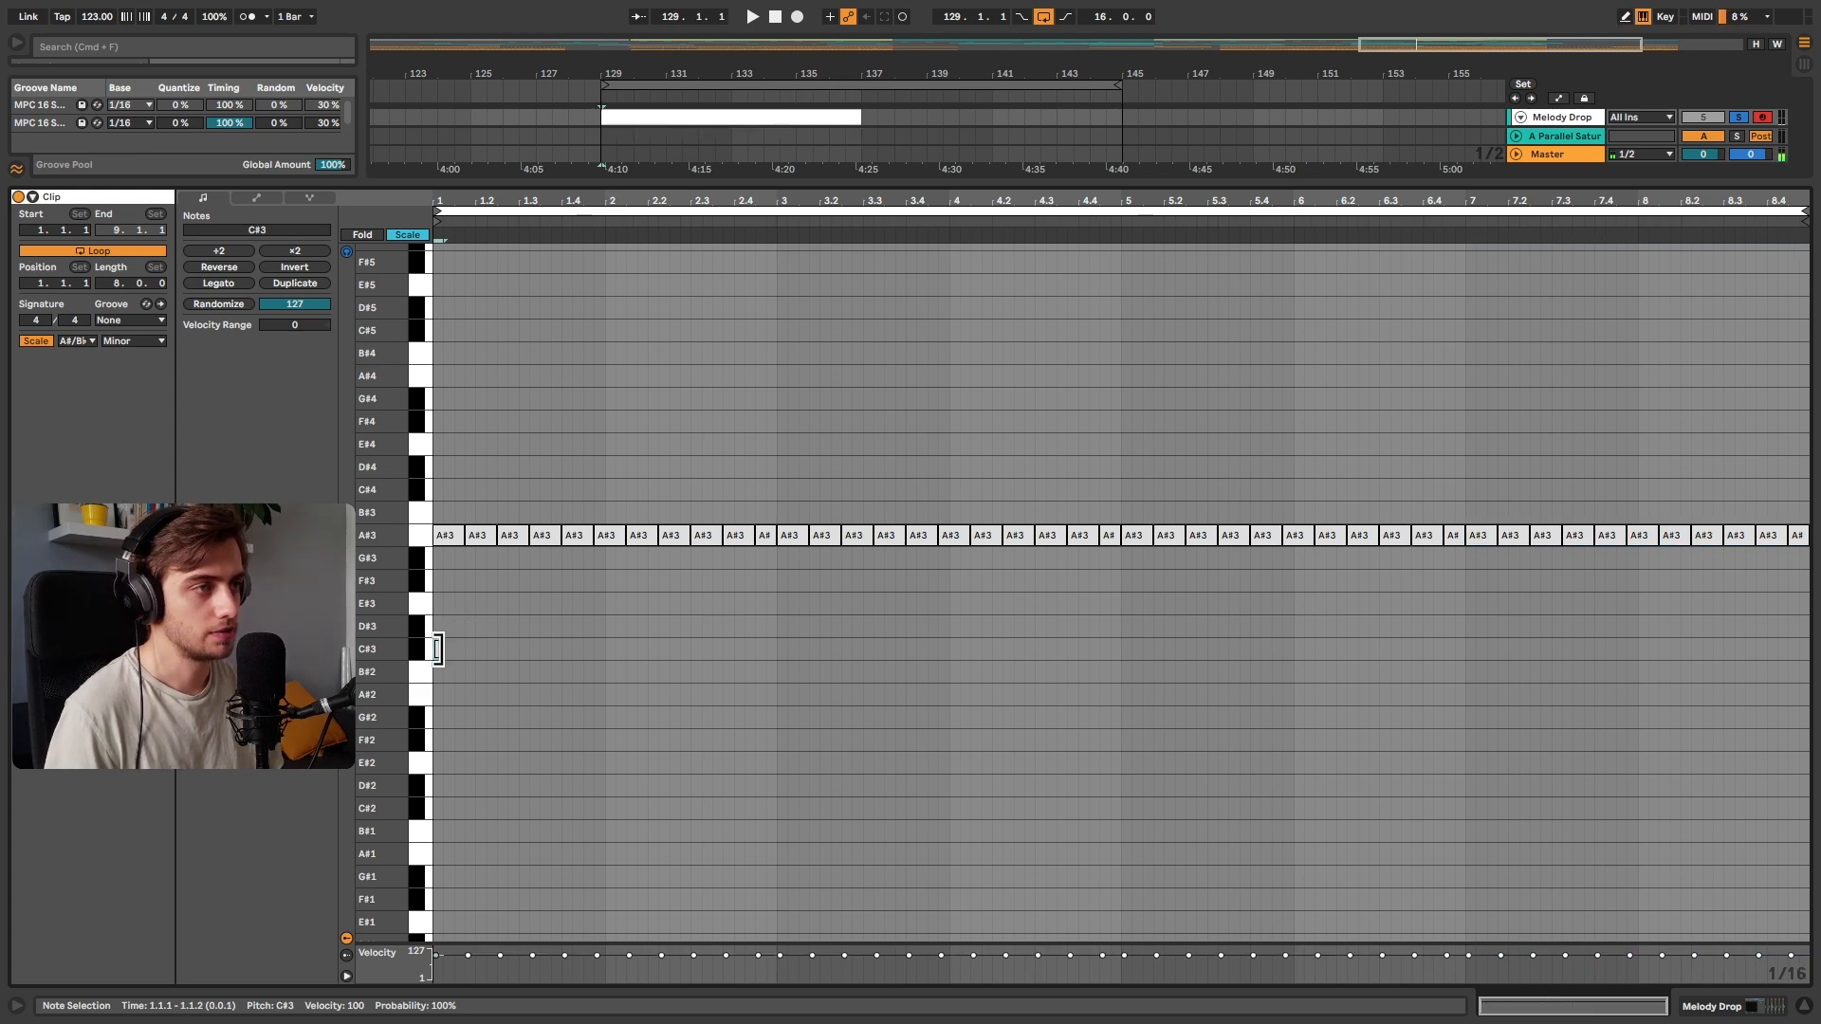
{"action": "key", "text": "Delete"}
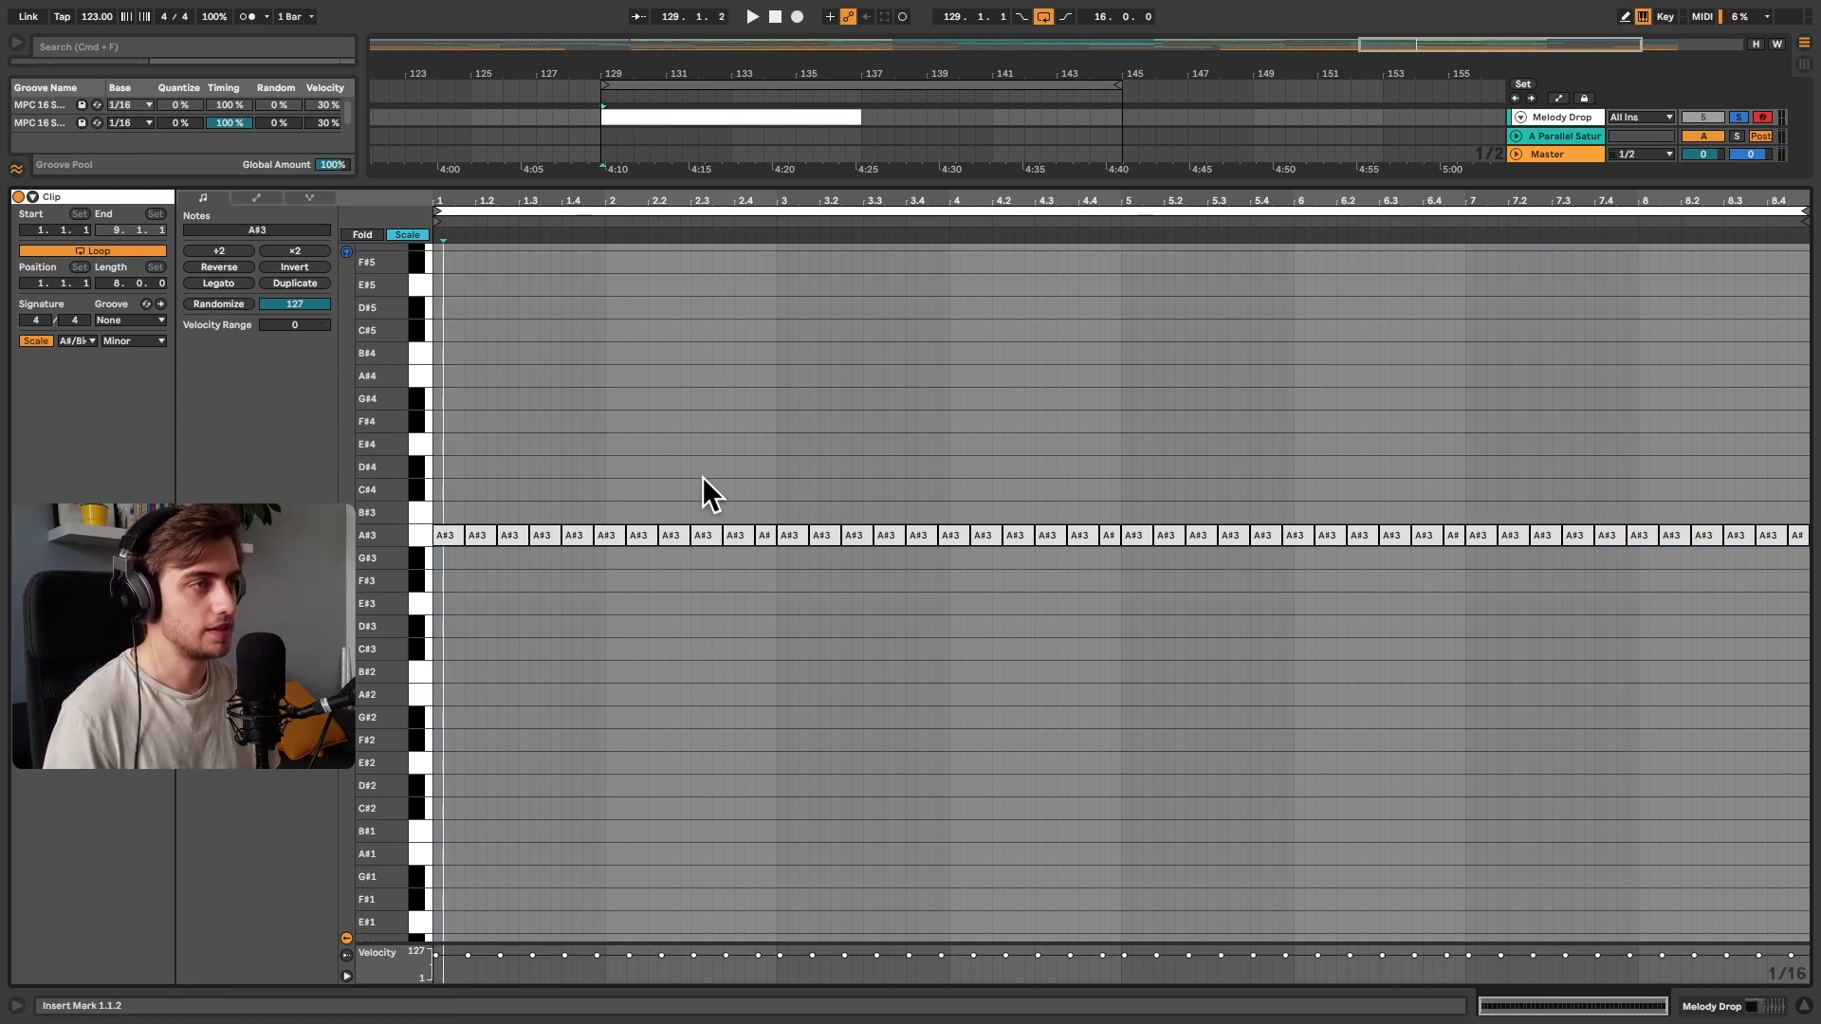
Copy the last three A#3 notes of bar 2 to the clip's start at C#3, and repeat them from beat 1.3 at A#2
{"action": "left_click_drag", "start_coordinate": [702, 471], "coordinate": [756, 607]}
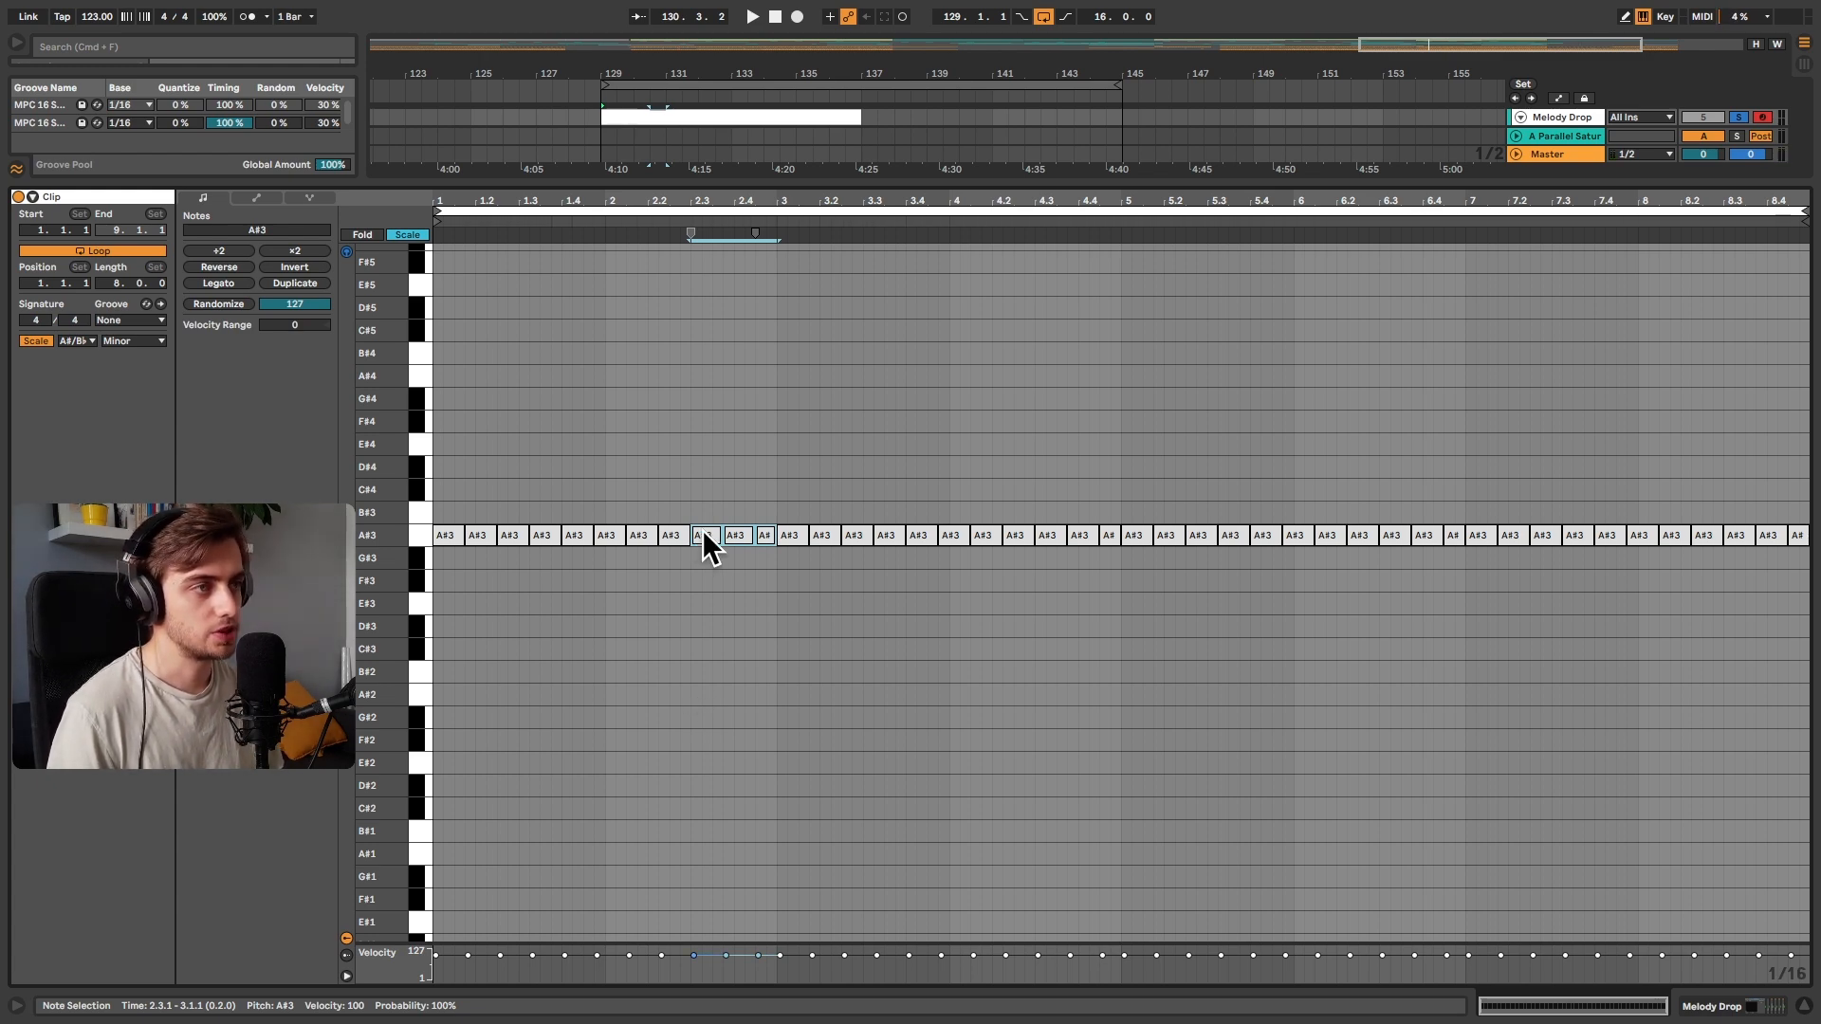
{"action": "left_click_drag", "start_coordinate": [702, 530], "coordinate": [448, 648]}
{"action": "key", "text": "super+d"}
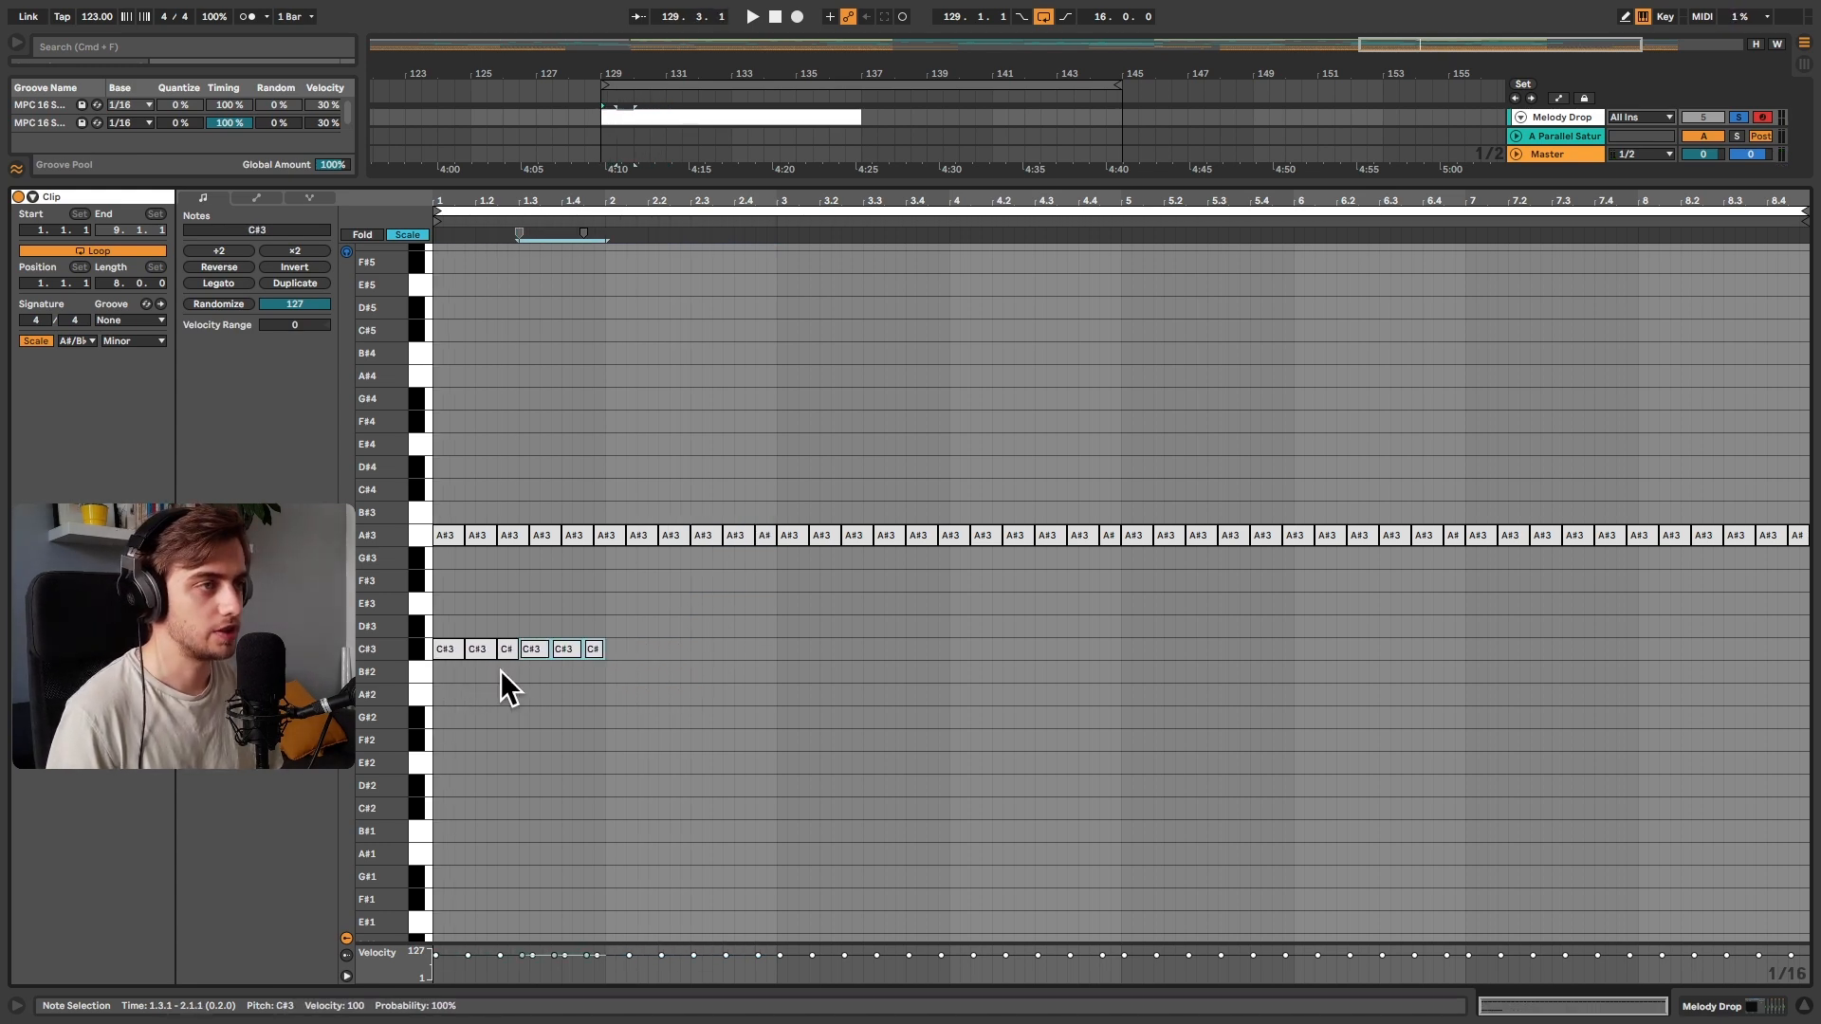
{"action": "key", "text": "Down"}
{"action": "key", "text": "Down"}
Duplicate the three-note group twice to fill bar 2 at E#3, listening to the melody during playback
{"action": "key", "text": "super+d"}
{"action": "key", "text": "Up"}
{"action": "key", "text": "Up"}
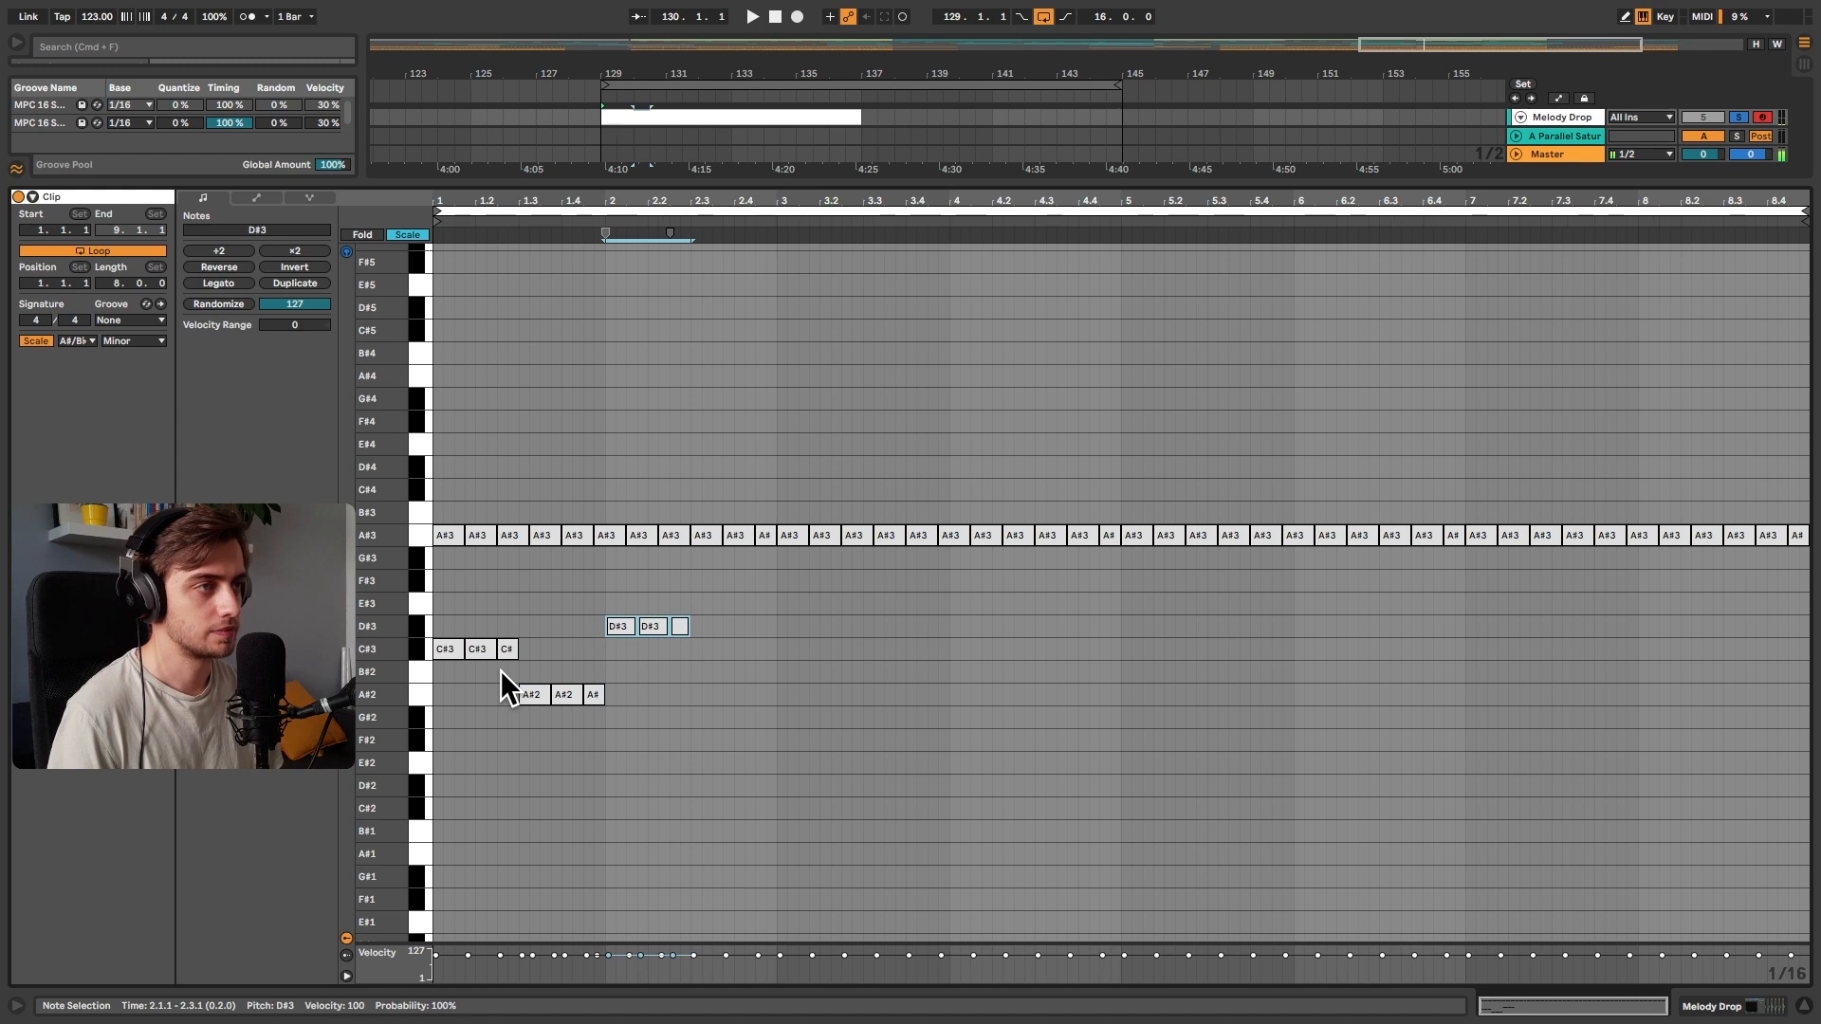
{"action": "key", "text": "Up"}
{"action": "key", "text": "Up"}
{"action": "key", "text": "space"}
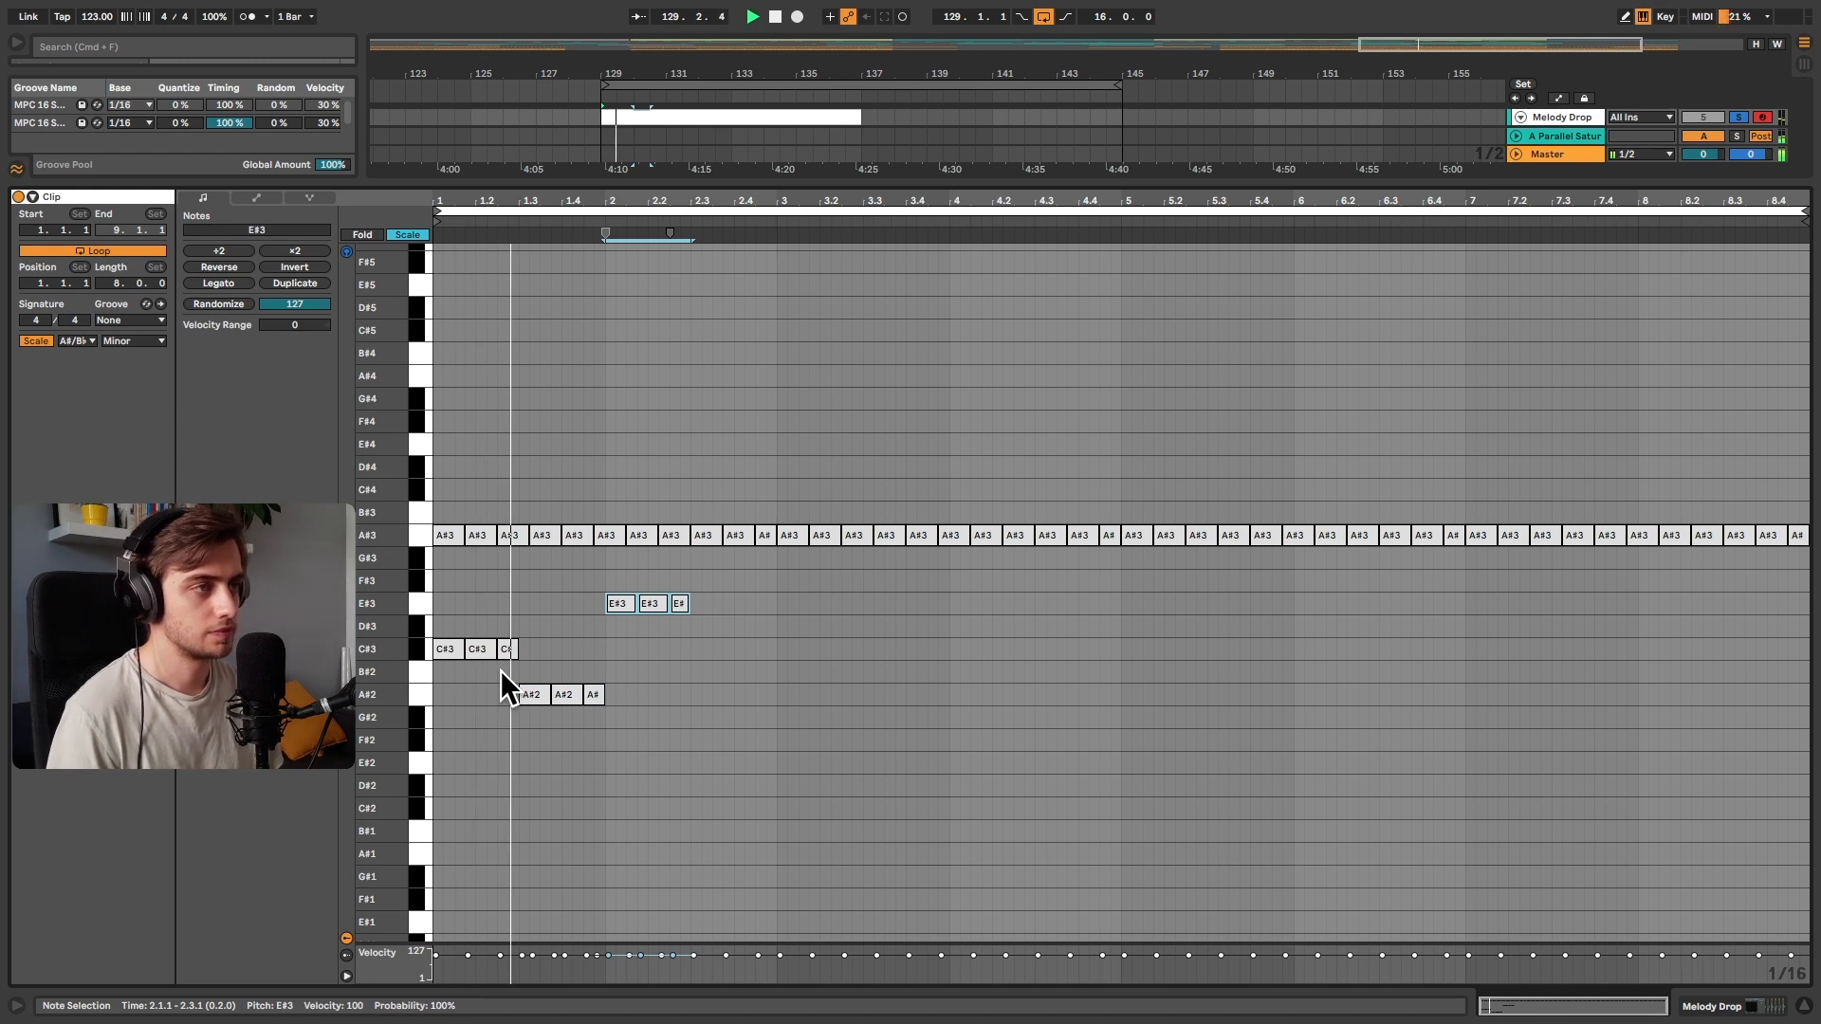
{"action": "key", "text": "super+d"}
Continue the lower melody in bar 3 with the three-note group at D#3 in the first half and G#2 in the second
{"action": "key", "text": "super+d"}
{"action": "key", "text": "Down"}
{"action": "key", "text": "super+d"}
{"action": "key", "text": "Down"}
{"action": "key", "text": "Down"}
{"action": "key", "text": "Down"}
{"action": "key", "text": "Down"}
Fill bar 4 with two copies of the three-note group at A#2 and play the melody back
{"action": "key", "text": "super+d"}
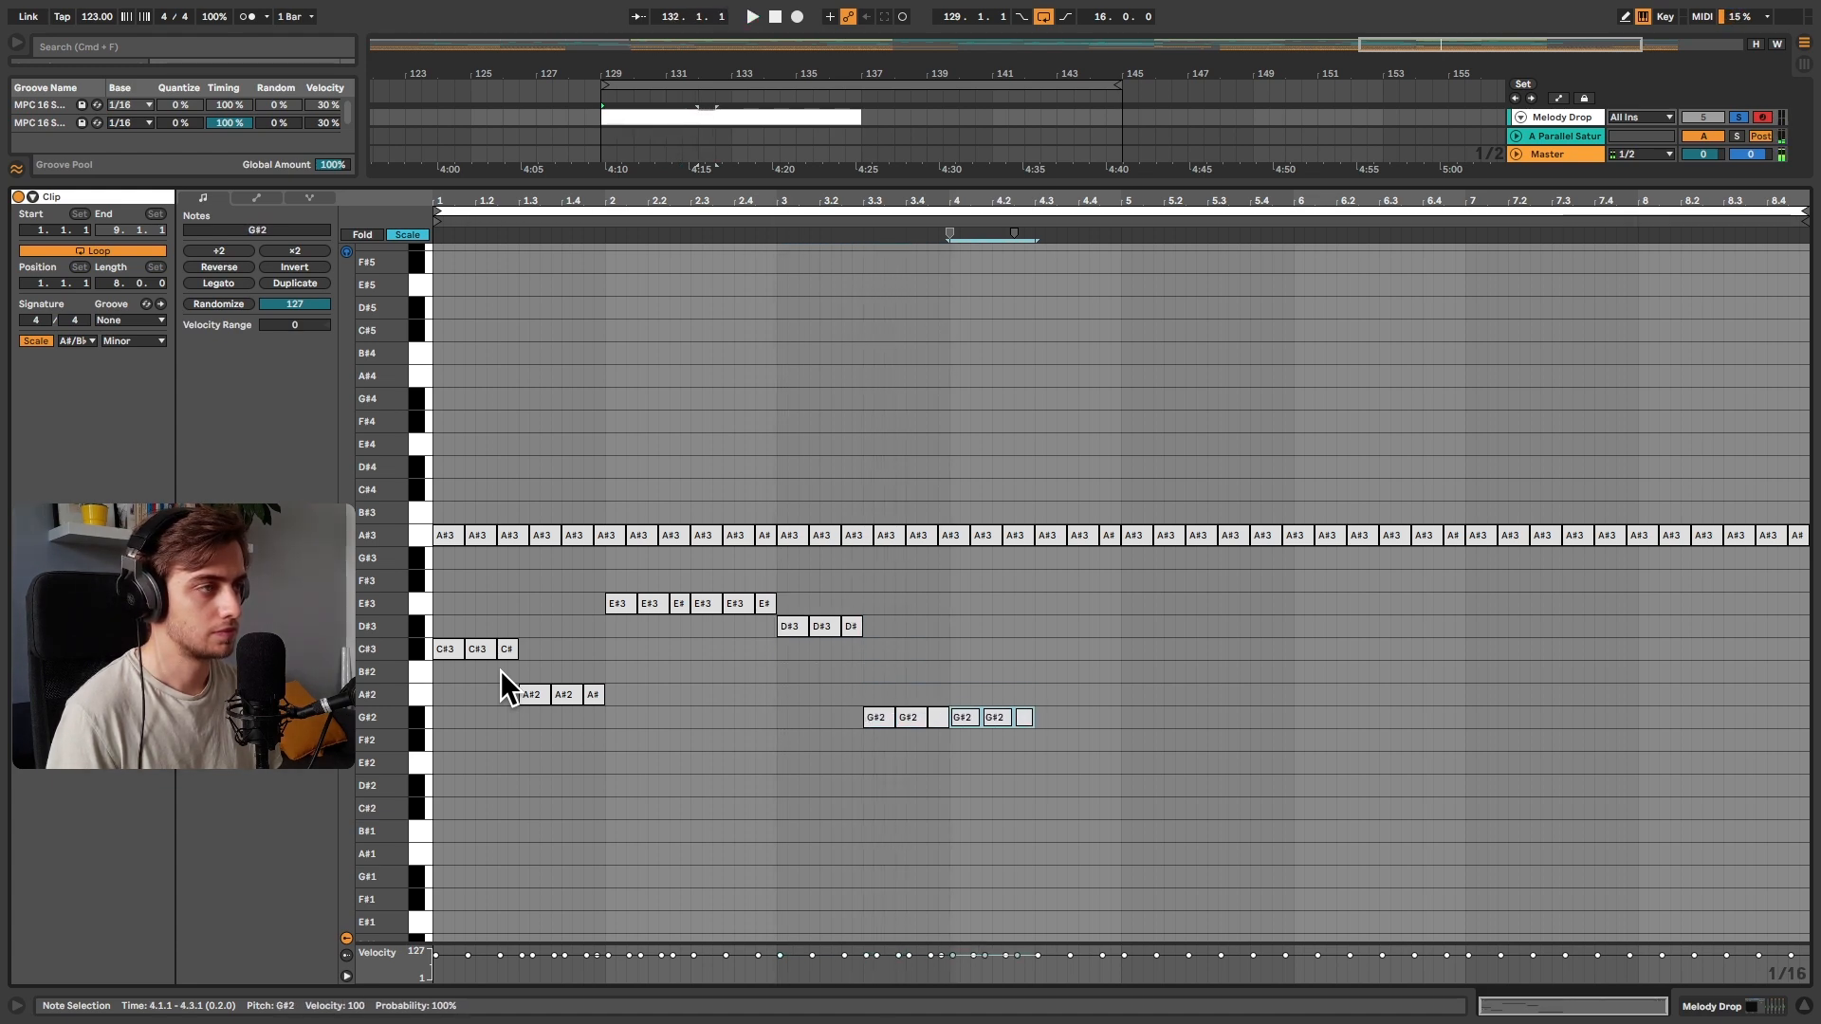
{"action": "key", "text": "Up"}
{"action": "key", "text": "space"}
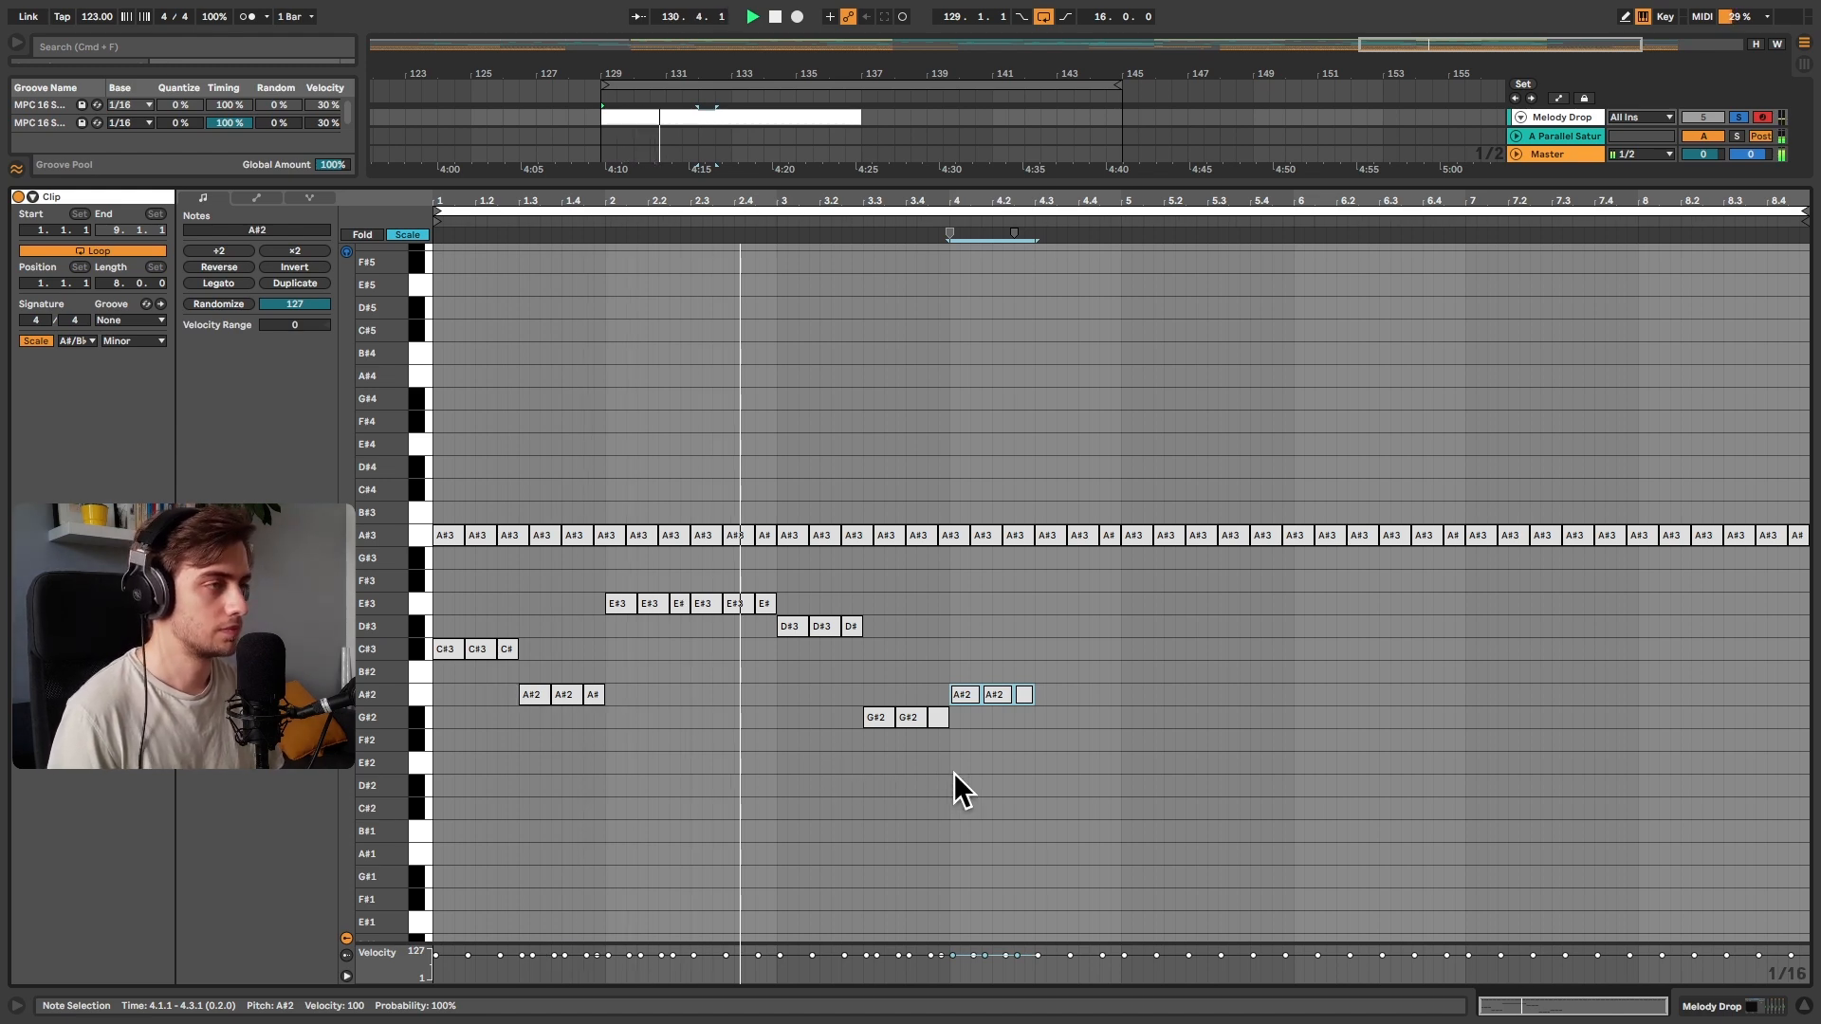
{"action": "key", "text": "super+d"}
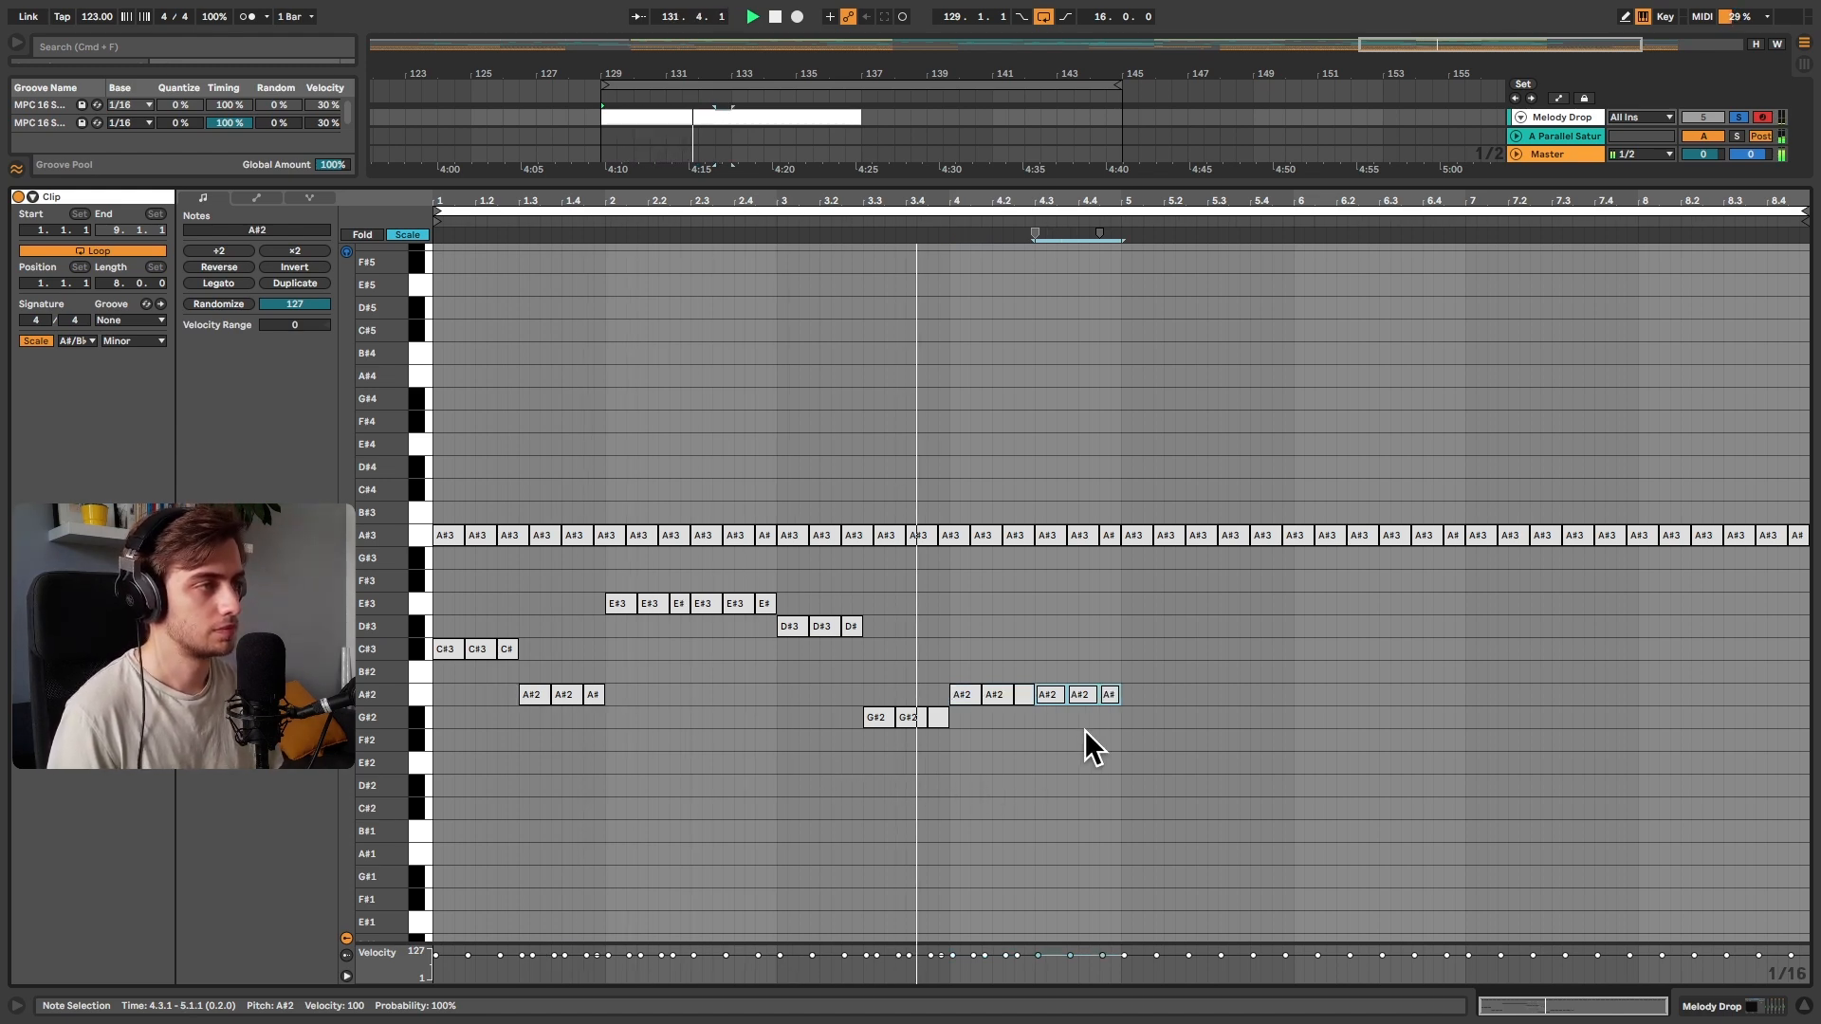
Duplicate the four-bar lower melody into bars 5–8 and raise the copied G#2 notes at 7.3 to G#3
{"action": "left_click_drag", "start_coordinate": [1116, 752], "coordinate": [454, 575]}
{"action": "key", "text": "super+d"}
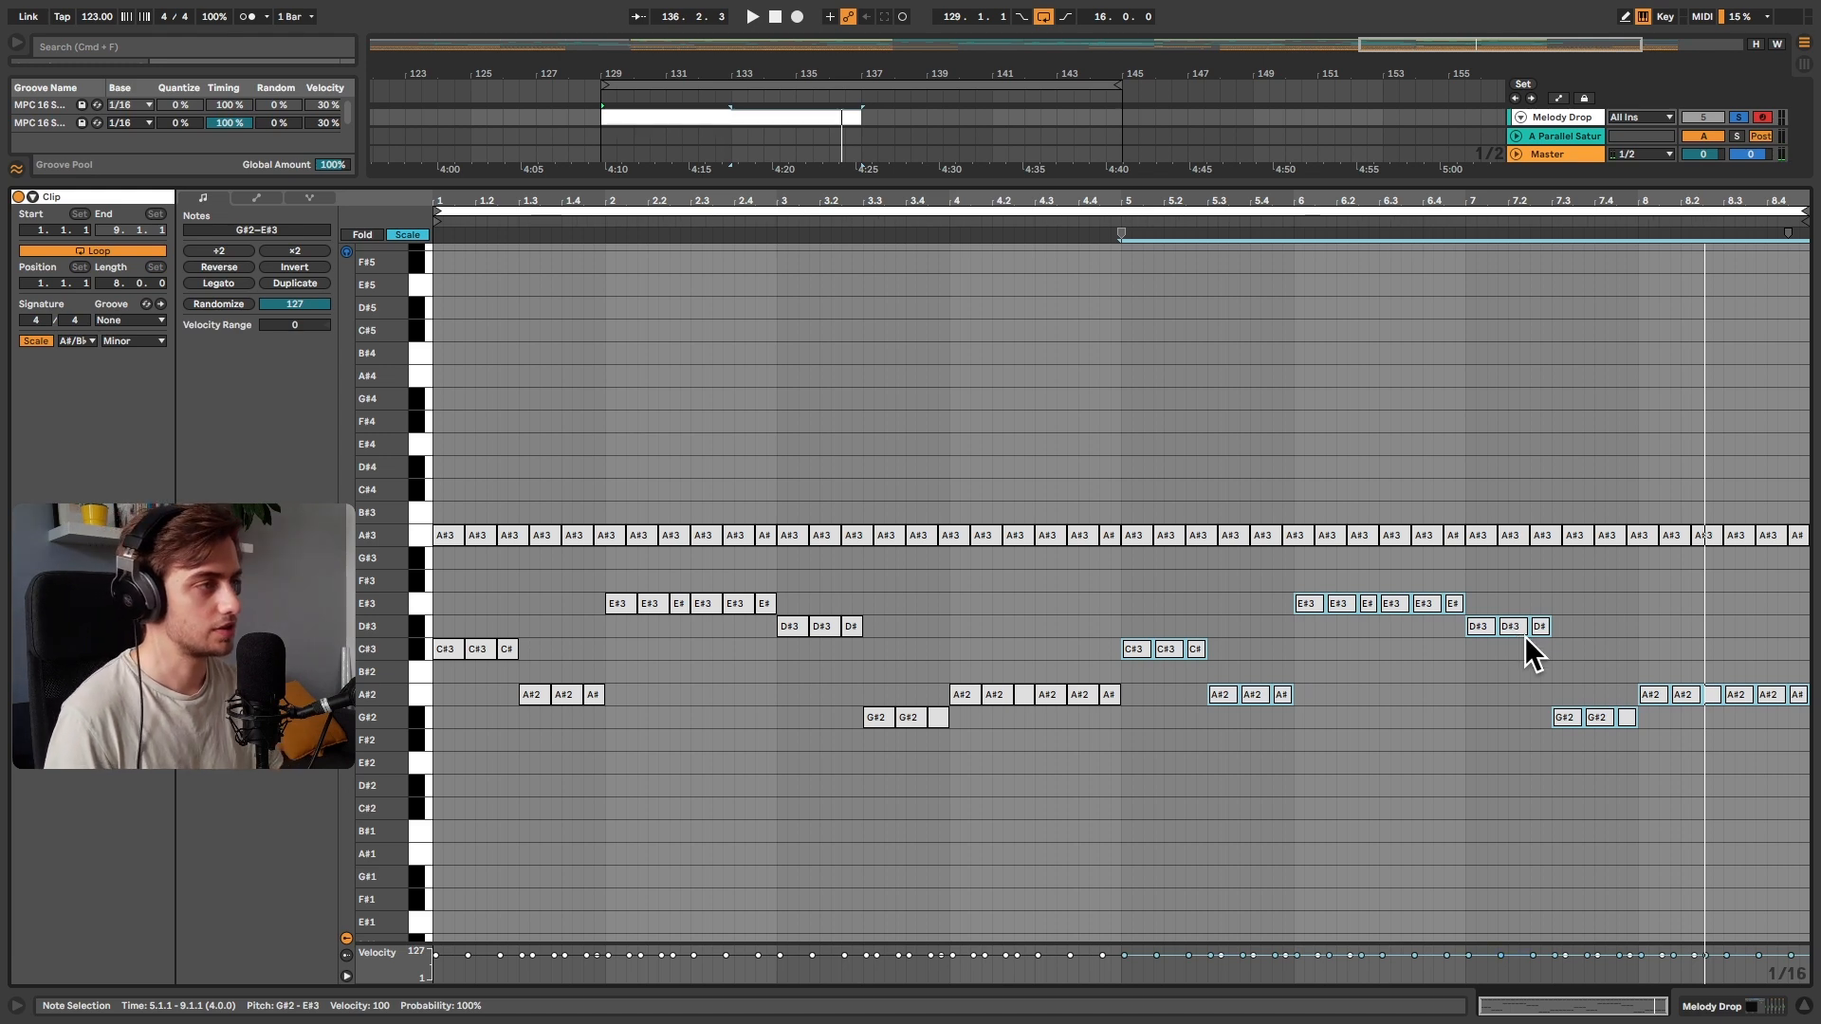
{"action": "left_click_drag", "start_coordinate": [1546, 685], "coordinate": [1629, 761]}
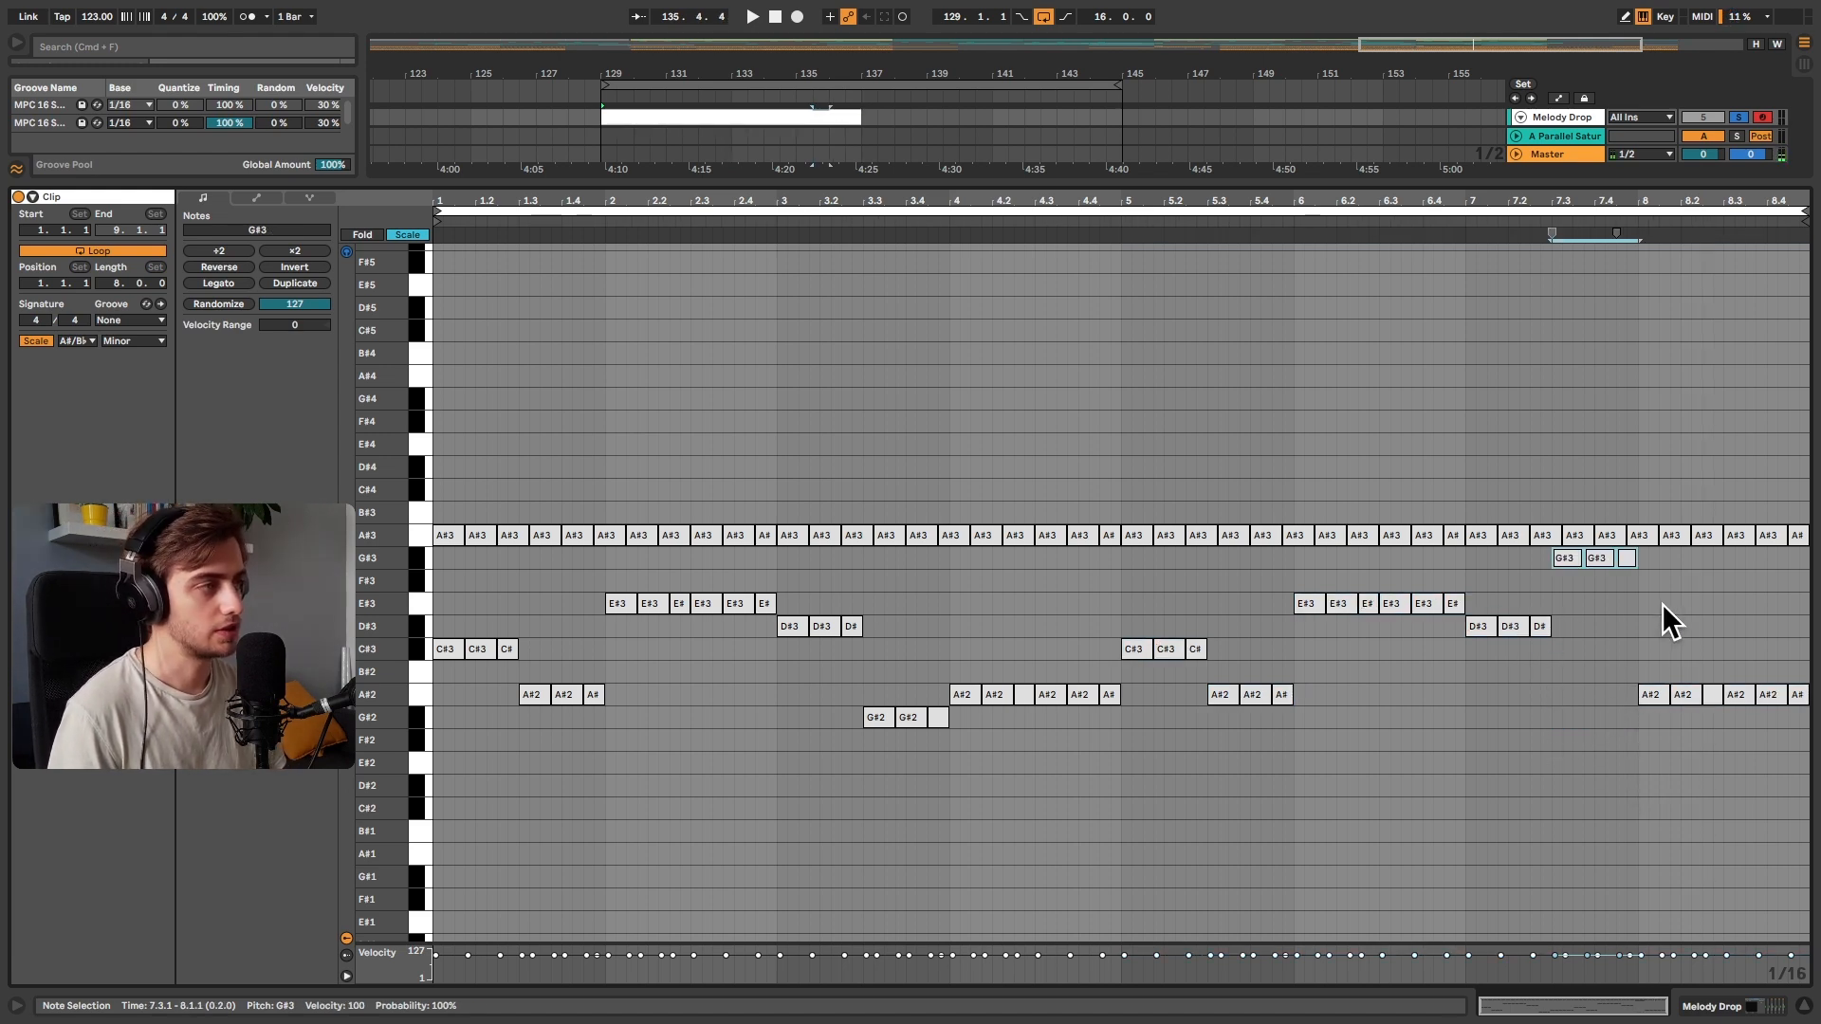
{"action": "left_click", "coordinate": [1456, 223]}
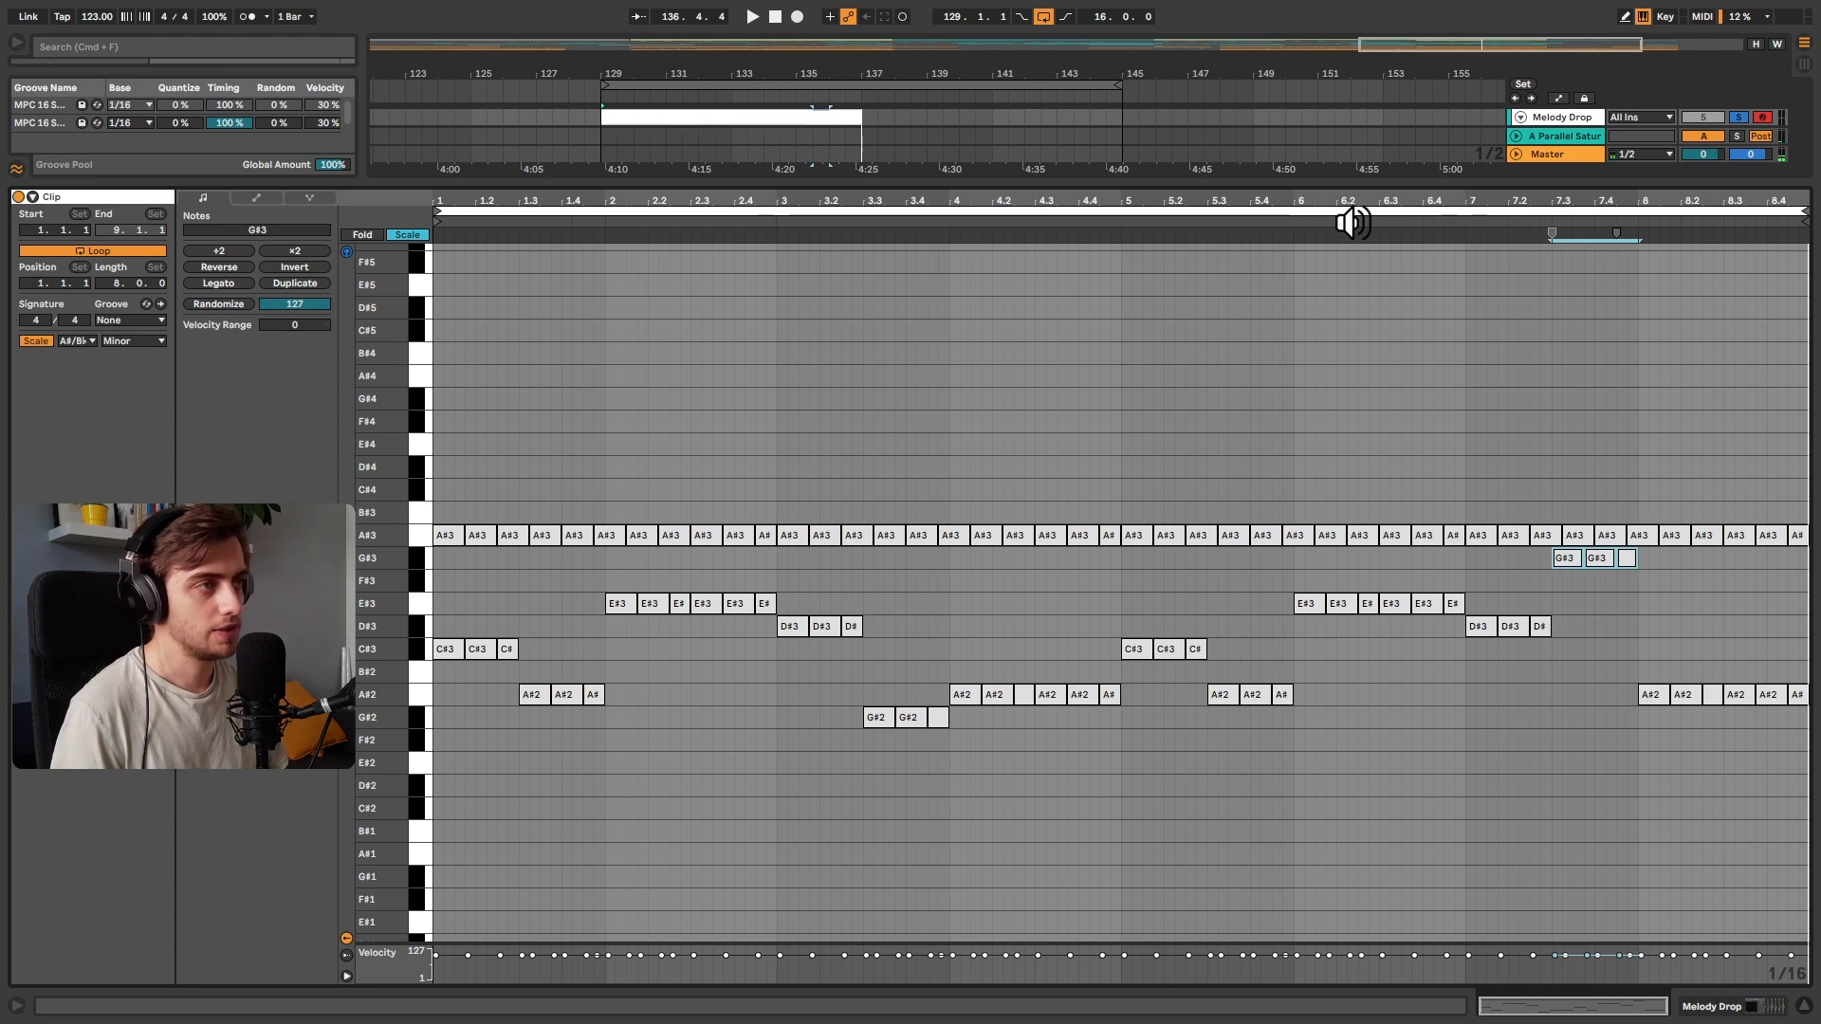
Duplicate the eight-bar melody clip up to bar 145 and consolidate both clips into one sixteen-bar clip
{"action": "left_click", "coordinate": [840, 112]}
{"action": "key", "text": "super+d"}
{"action": "left_click", "coordinate": [829, 113], "text": "shift"}
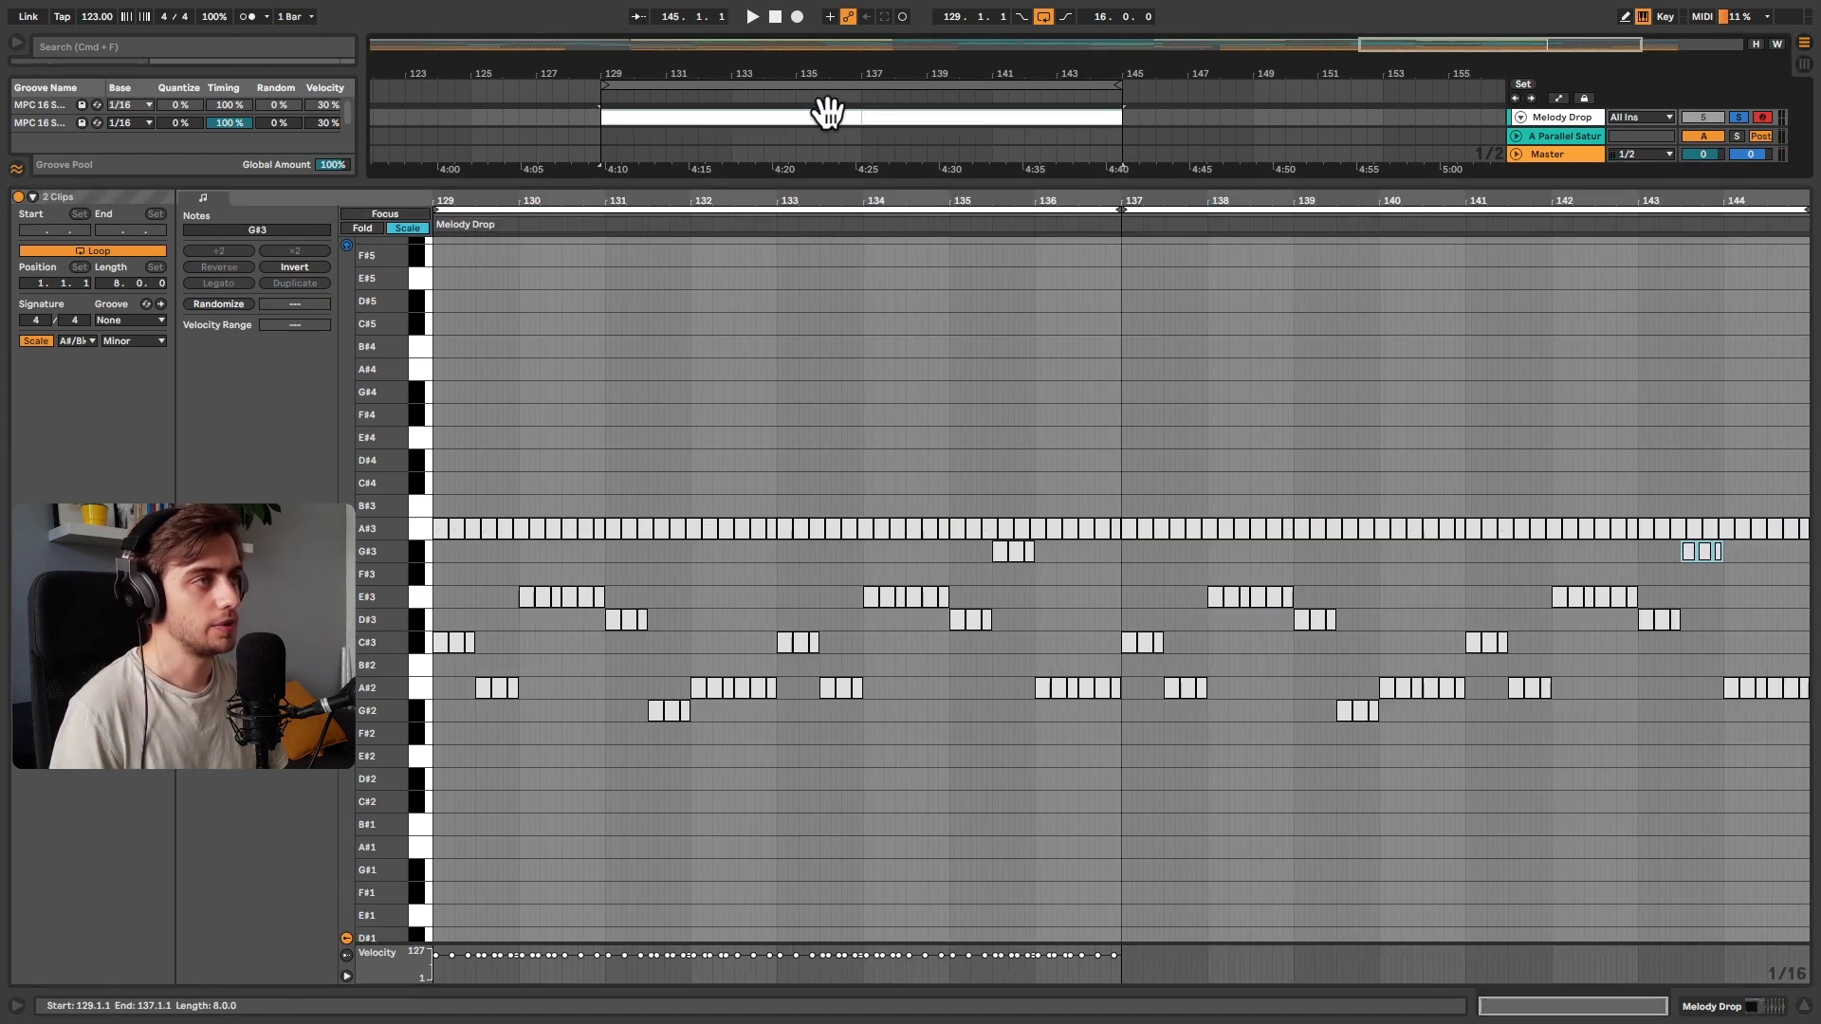
{"action": "right_click", "coordinate": [828, 112]}
{"action": "left_click", "coordinate": [879, 267]}
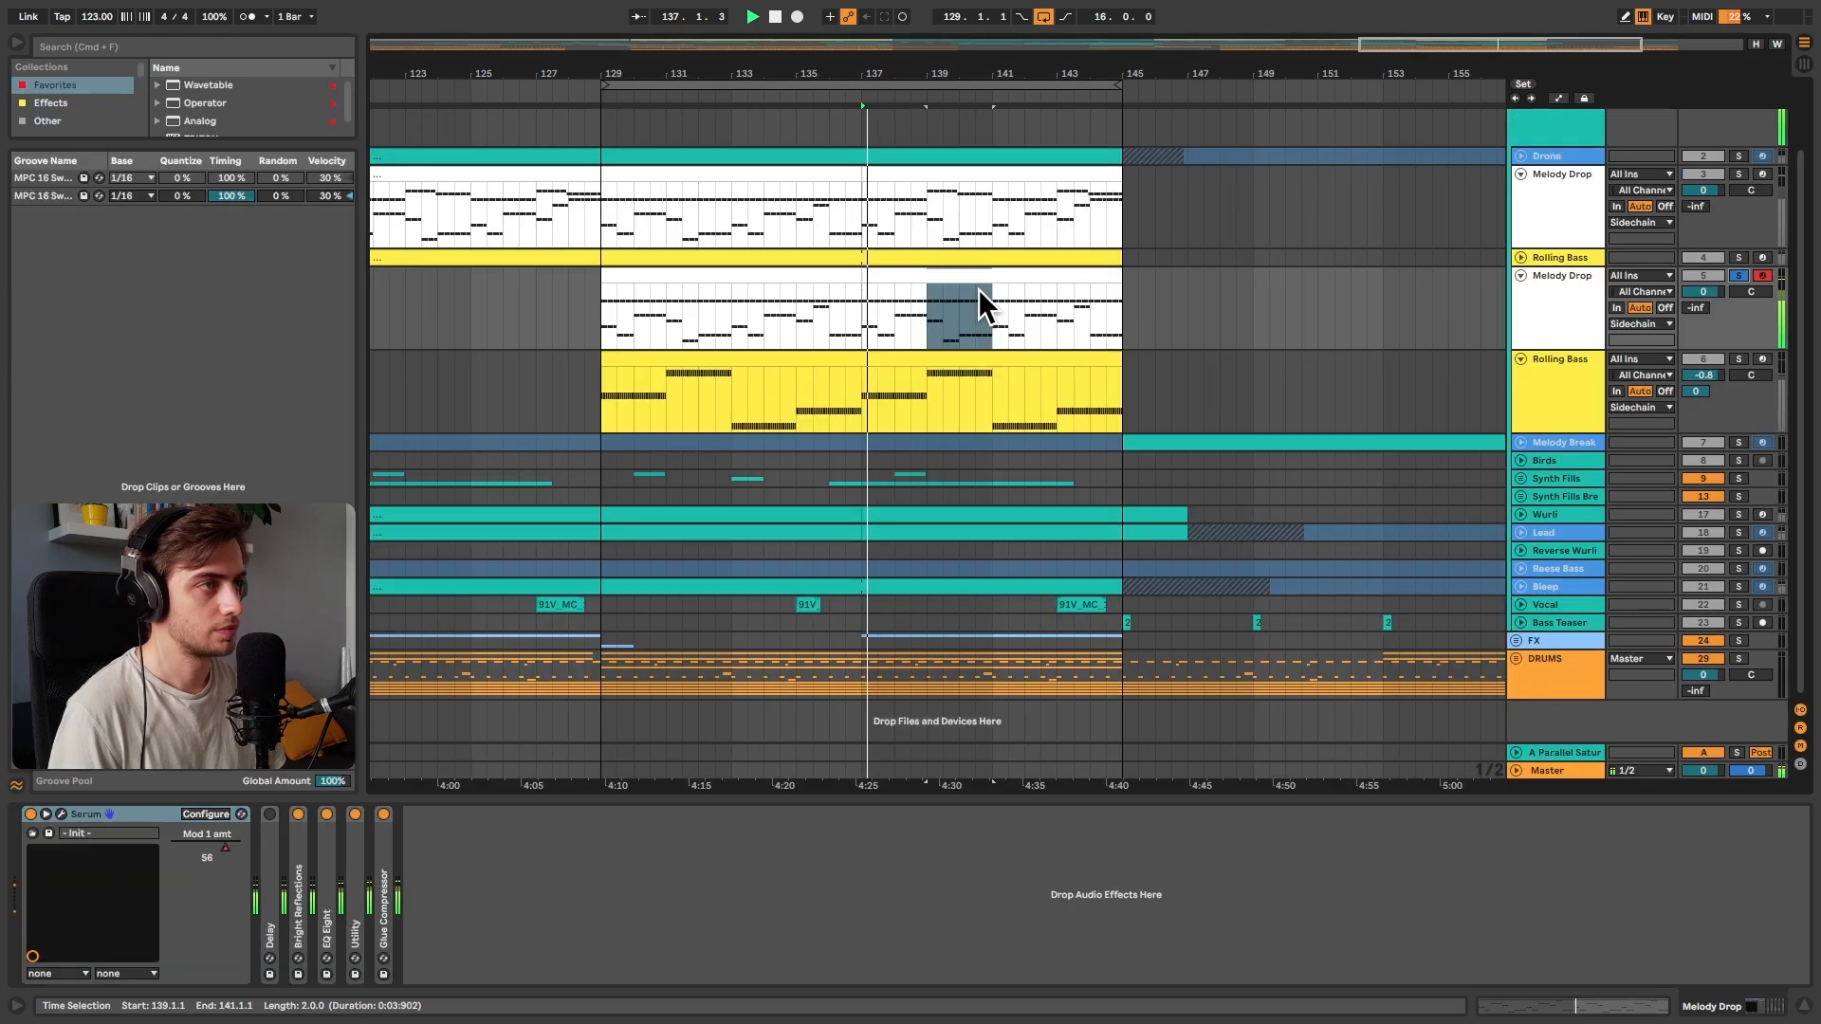
Open the second half of the melody and raise the A#3 notes in bars 11–12 to C#4
{"action": "double_click", "coordinate": [974, 277]}
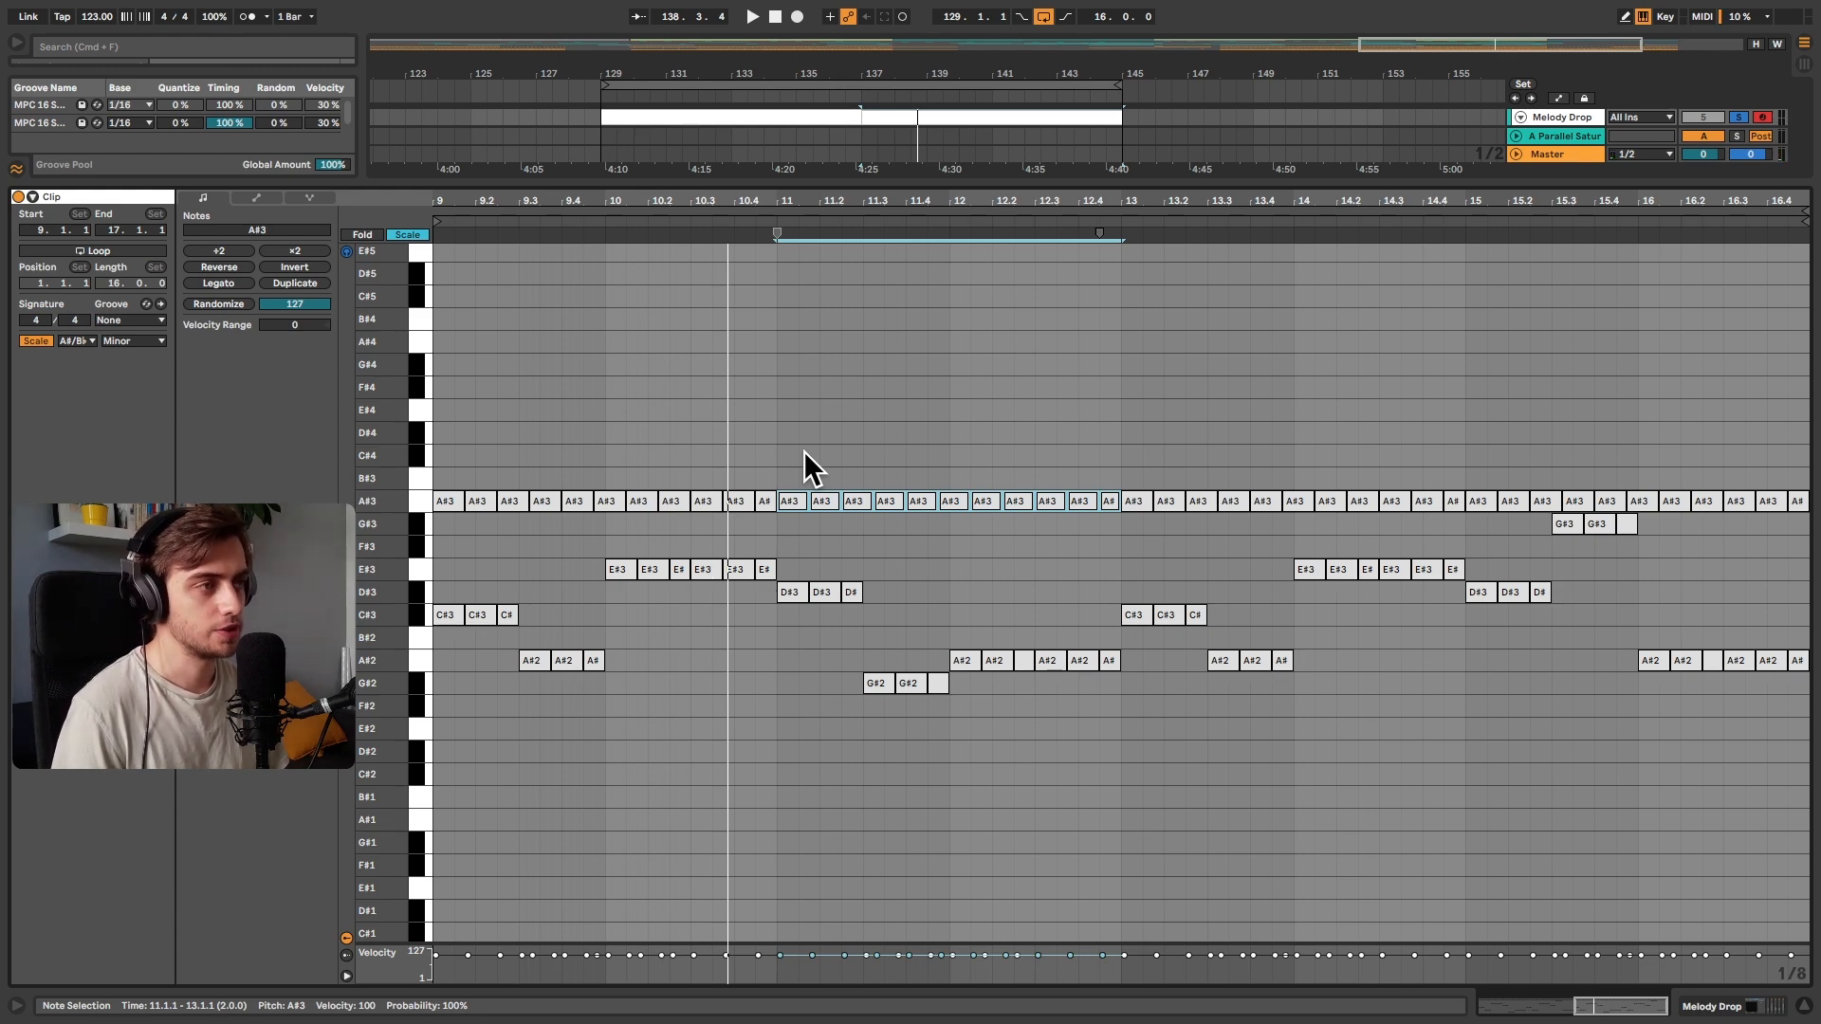
{"action": "key", "text": "Up"}
{"action": "key", "text": "Up"}
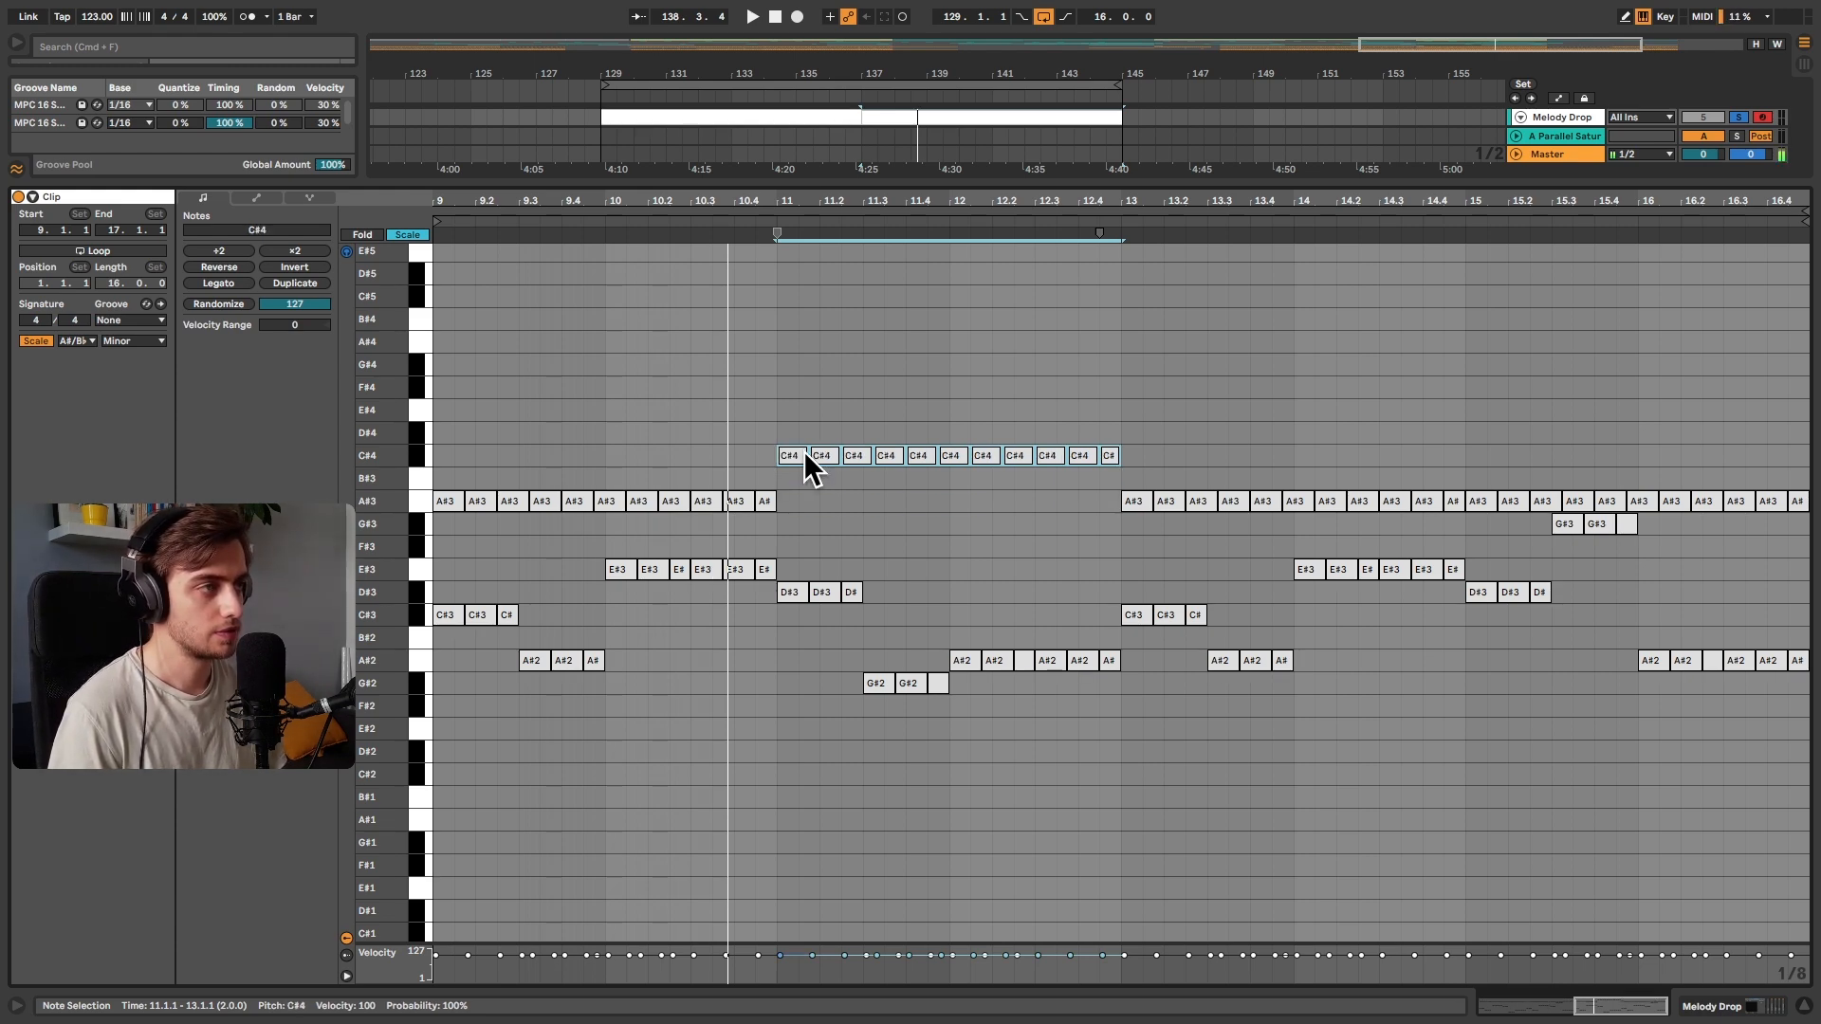
Lower the C#4 notes from 12.1.3 to the end of bar 12 to B#3 and play the result
{"action": "left_click_drag", "start_coordinate": [975, 417], "coordinate": [1101, 498]}
{"action": "key", "text": "Down"}
{"action": "key", "text": "Down"}
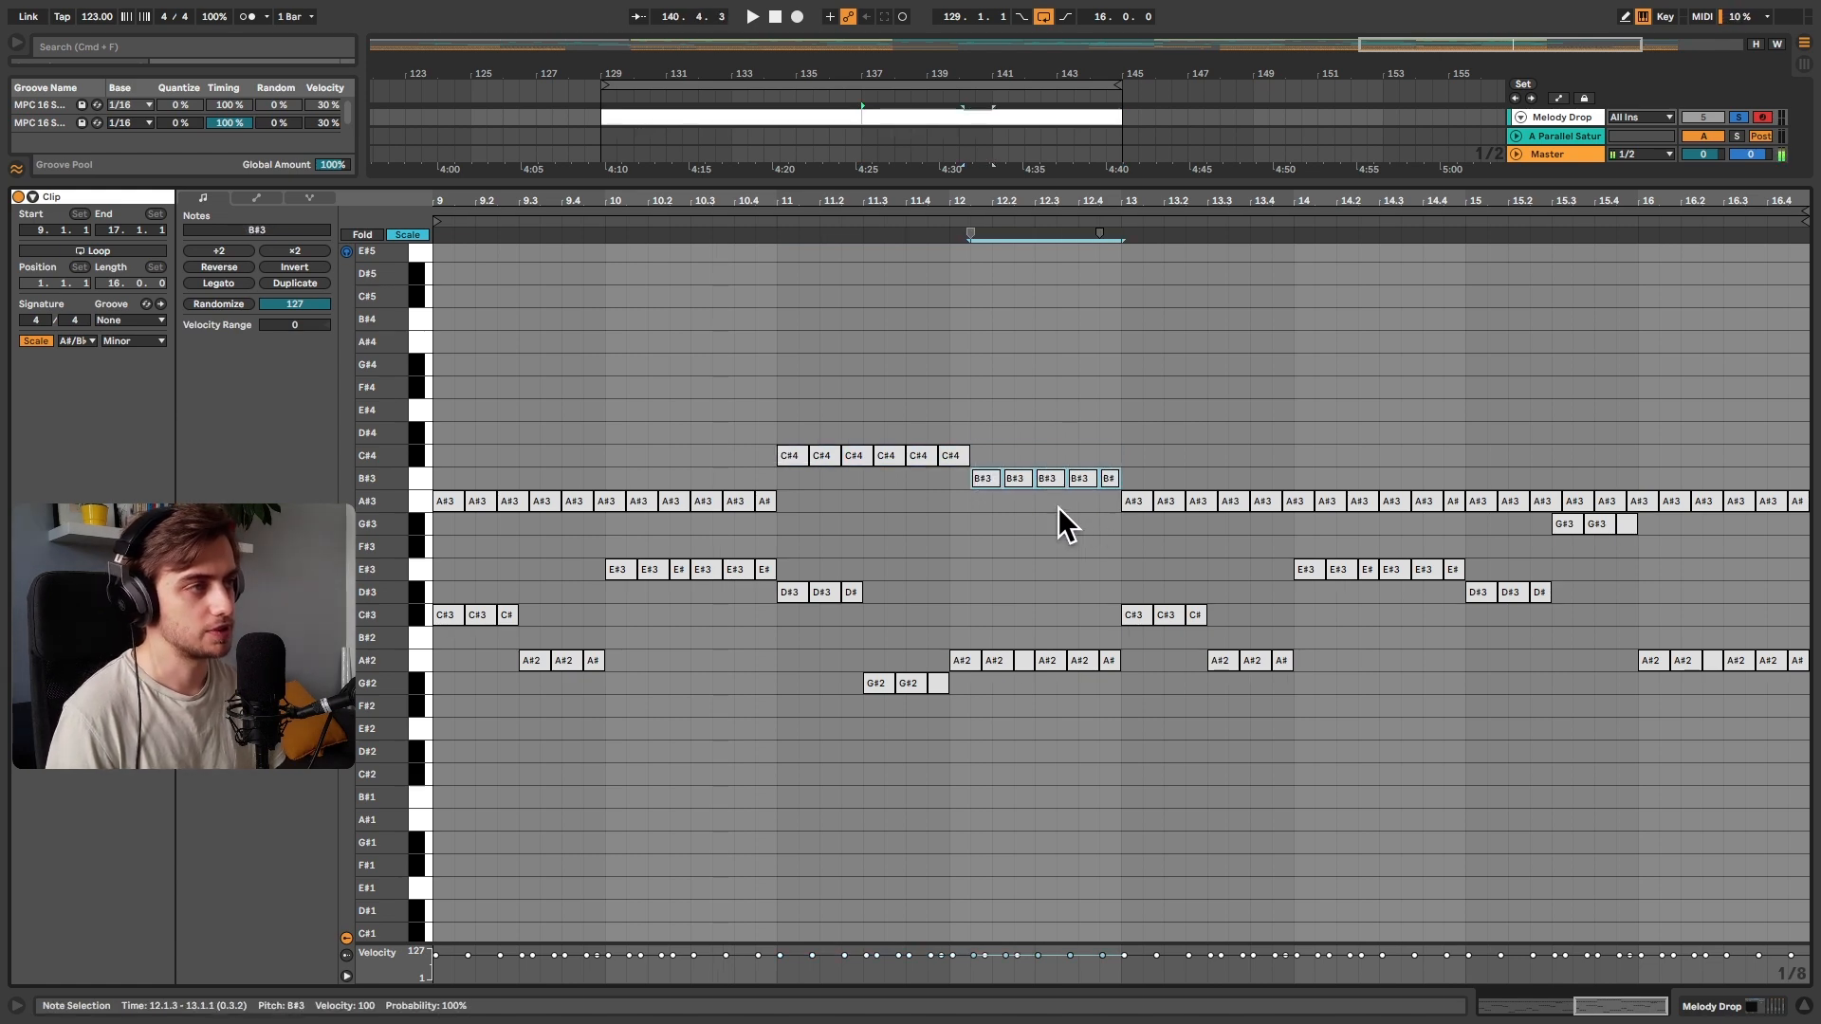
{"action": "key", "text": "space"}
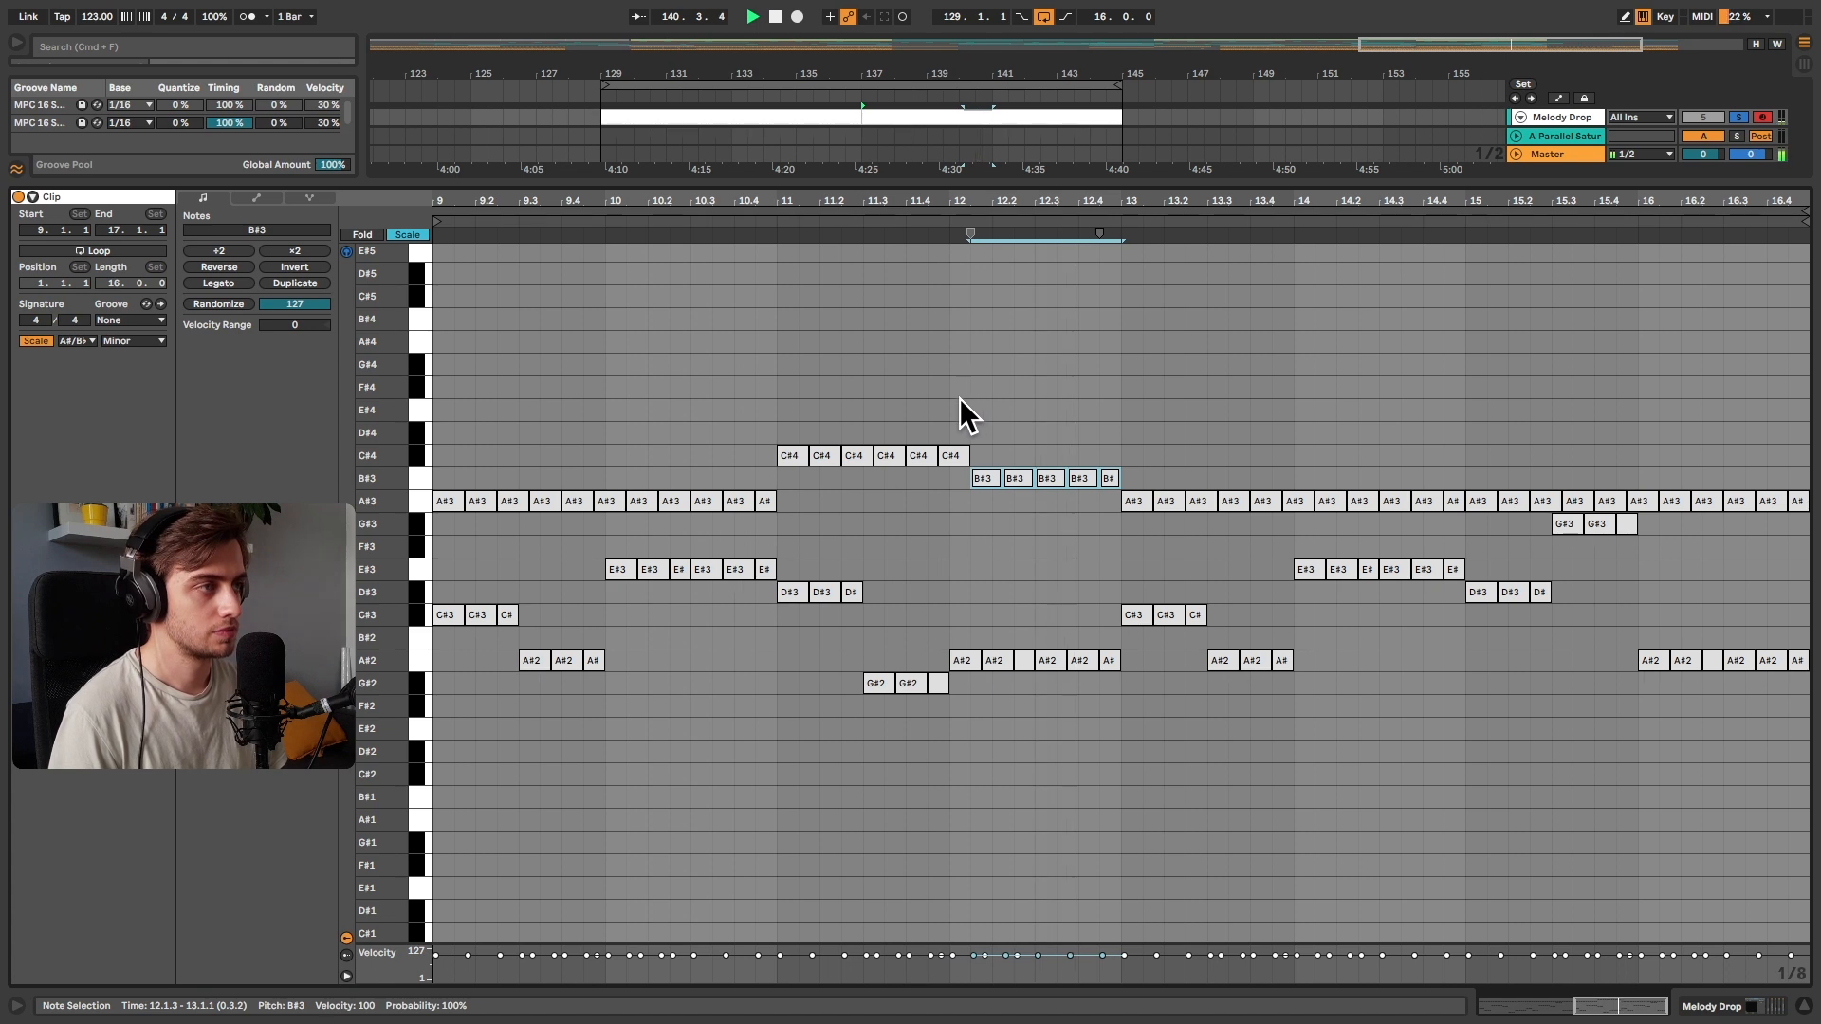
Lower the last C#4 note before bar 12 to B#3 and delete the A#3 notes across bars 13–16
{"action": "left_click", "coordinate": [952, 459]}
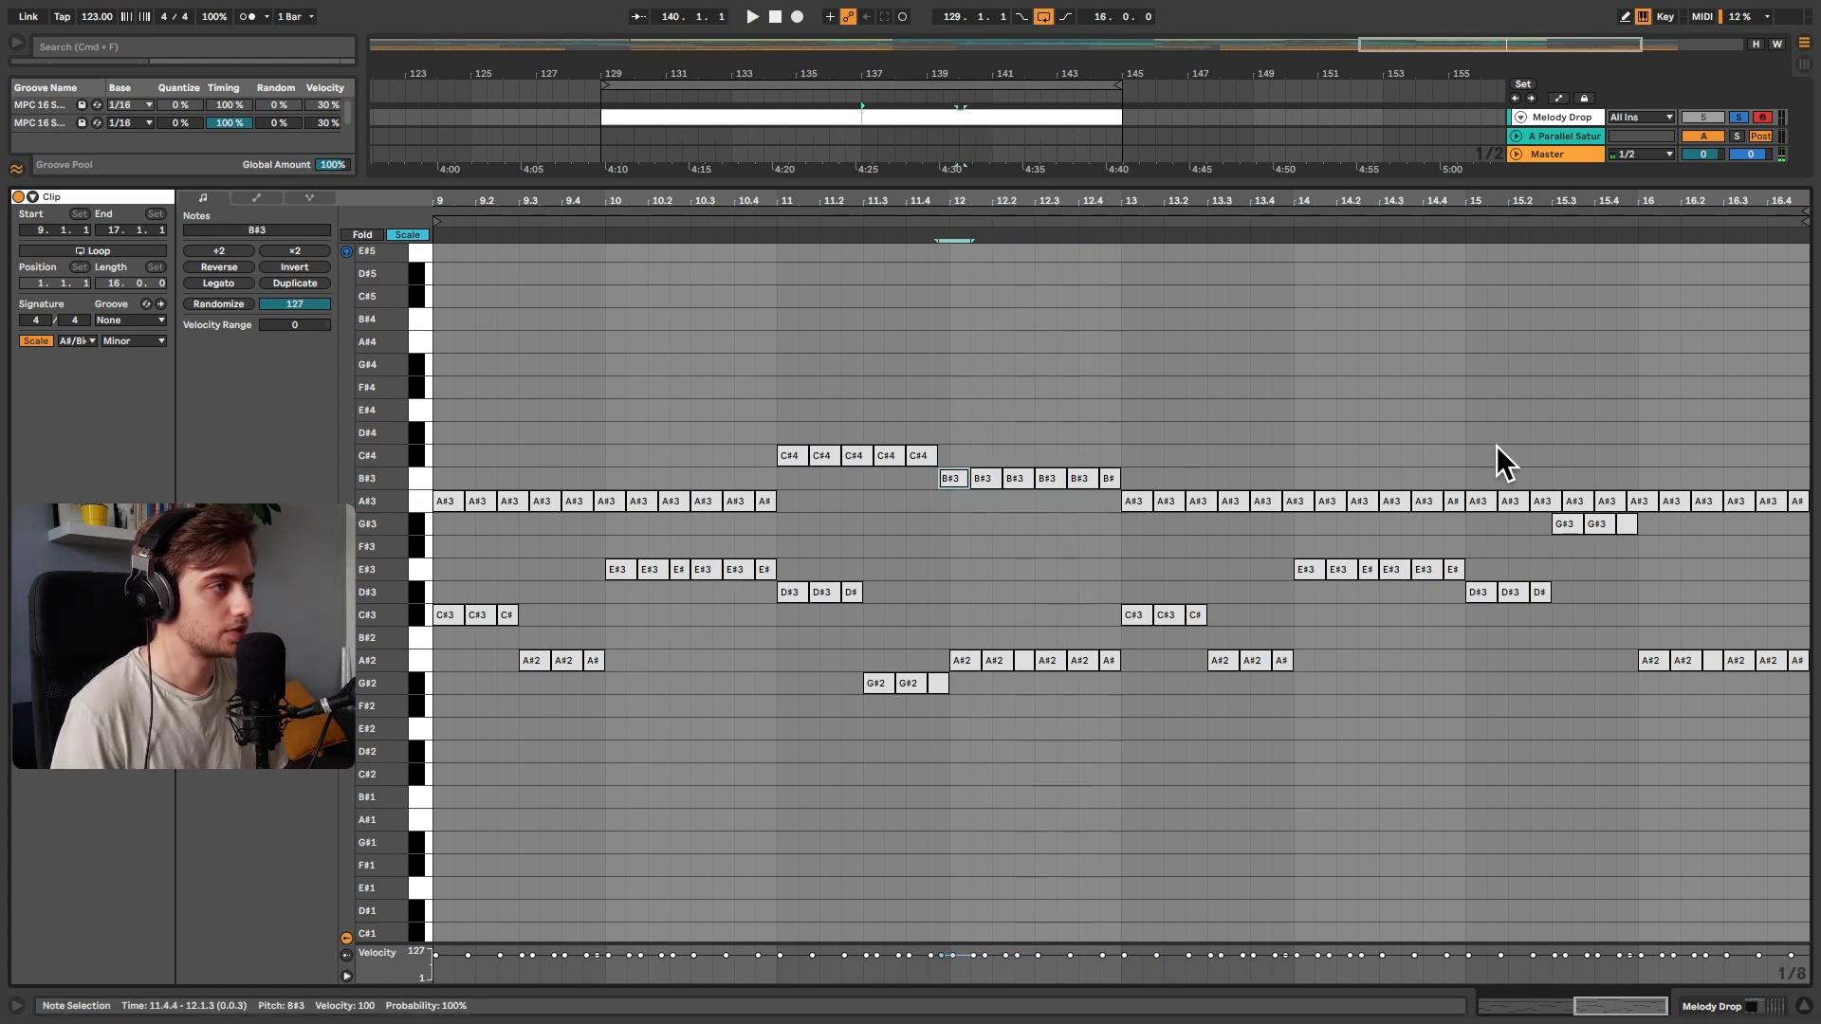
{"action": "left_click_drag", "start_coordinate": [1137, 457], "coordinate": [1812, 512]}
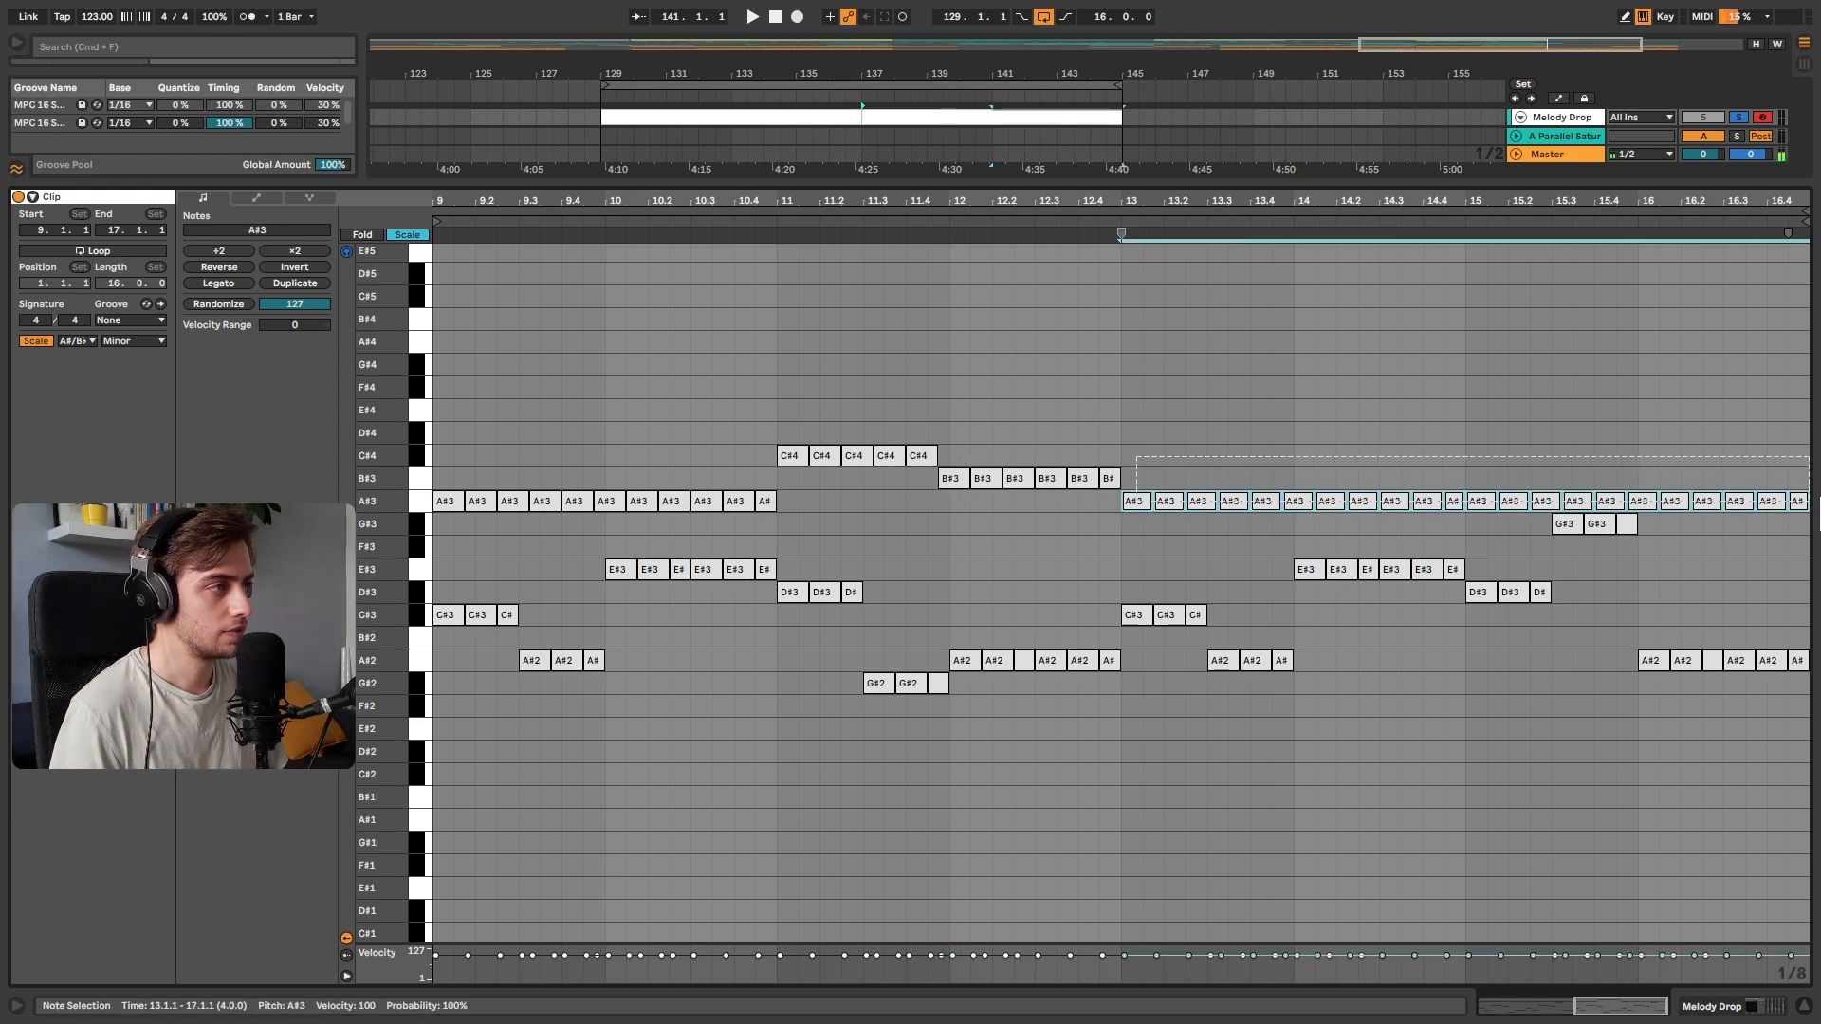
{"action": "key", "text": "Delete"}
Duplicate the upper melody notes of bars 9–12 into bars 13–16 and return to the arrangement
{"action": "left_click_drag", "start_coordinate": [1099, 309], "coordinate": [401, 504]}
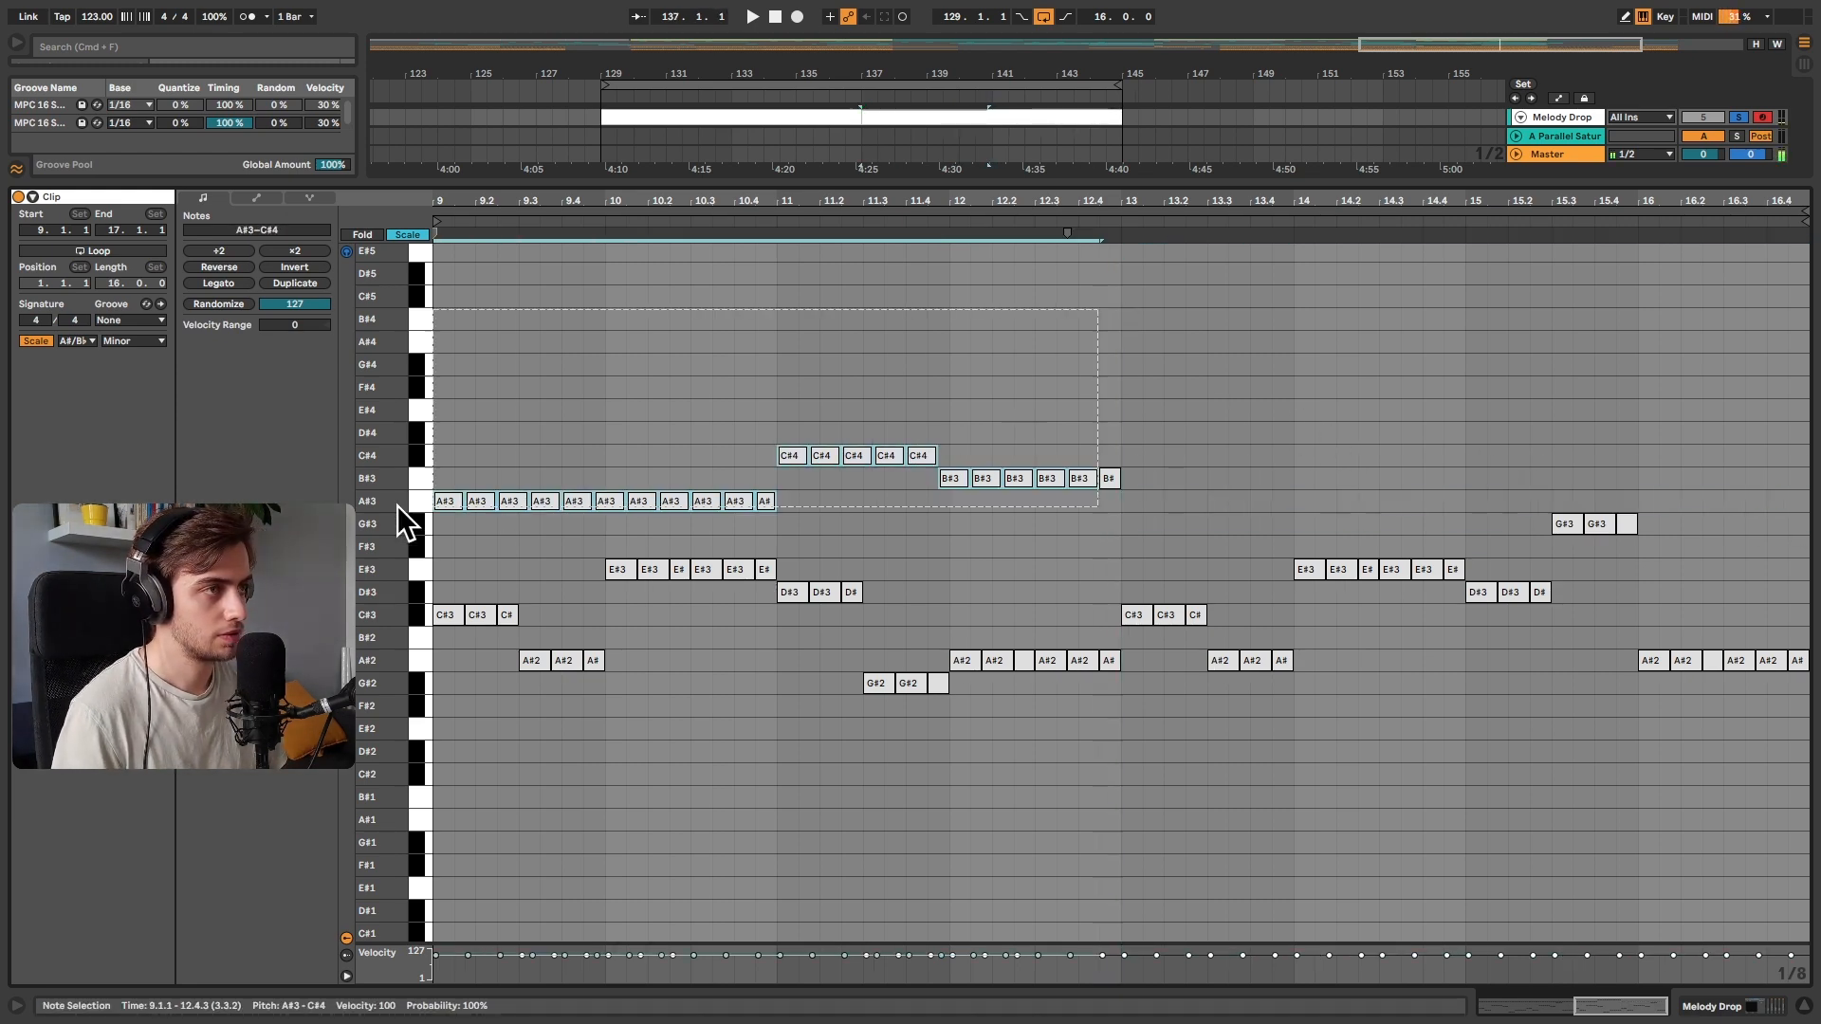
{"action": "key", "text": "super+d"}
{"action": "key", "text": "Right"}
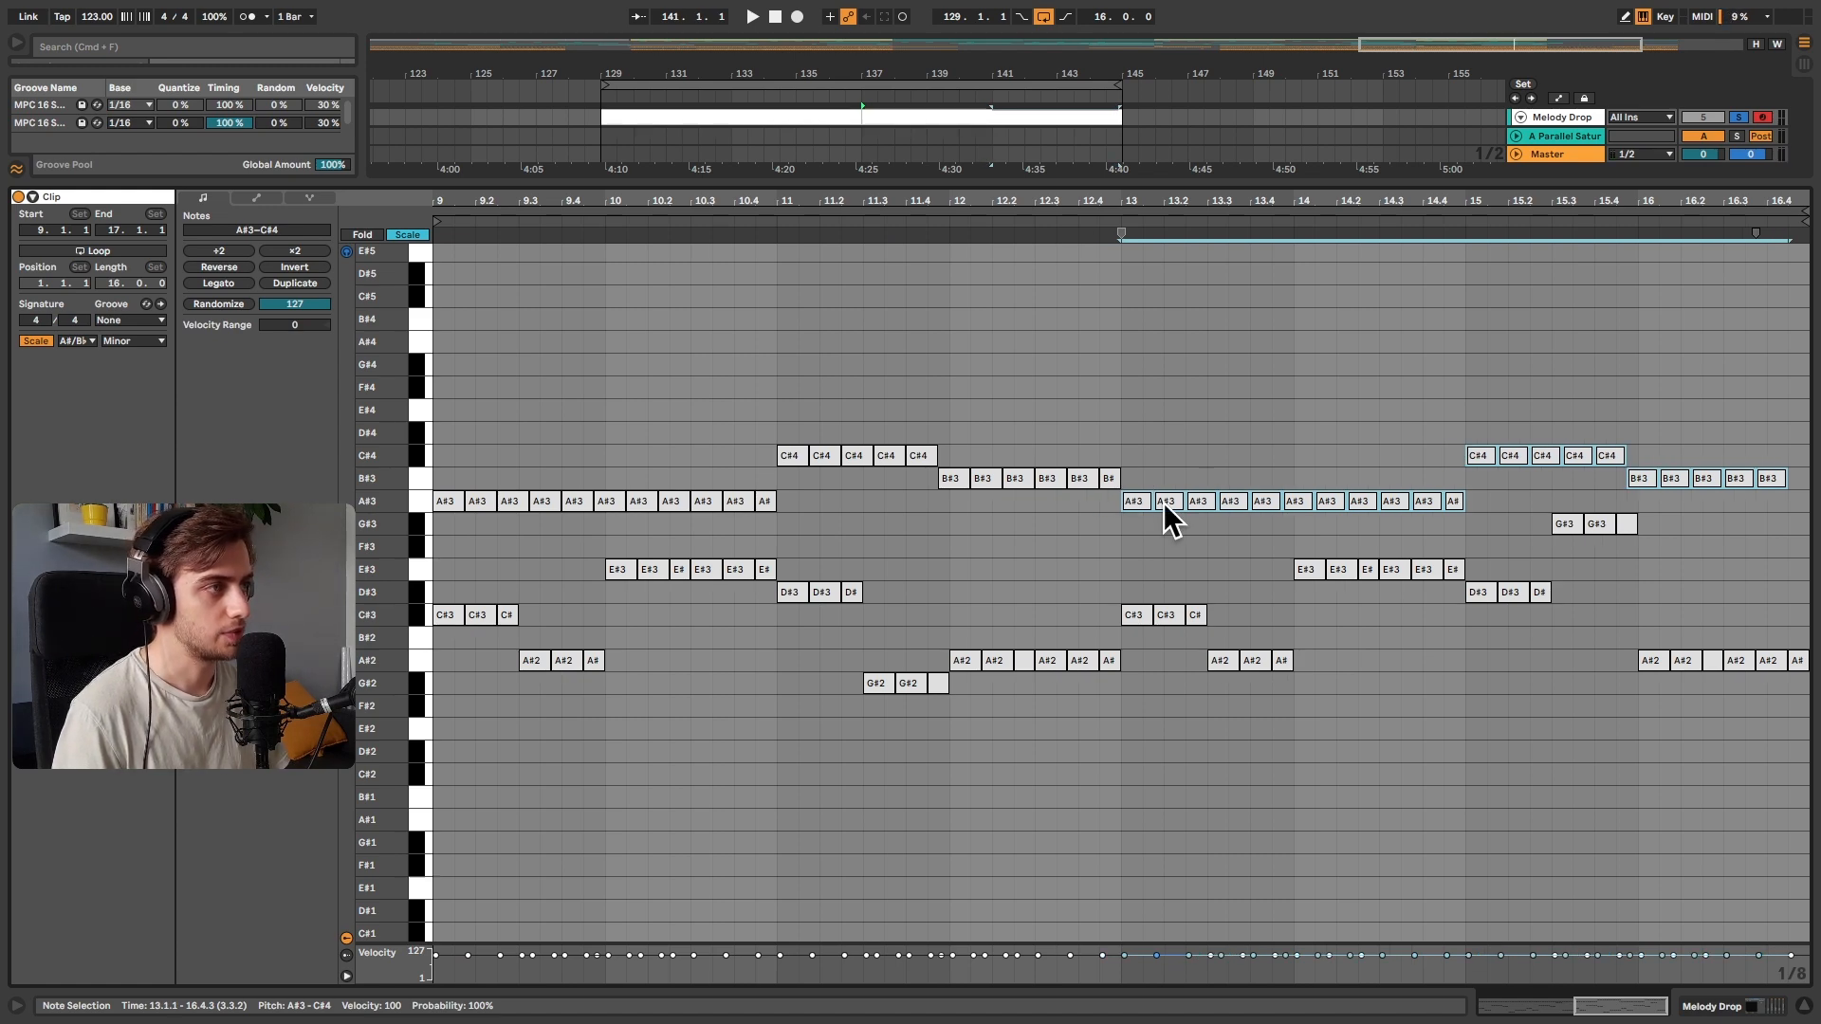
{"action": "left_click", "coordinate": [1796, 599]}
{"action": "key", "text": "shift+Tab"}
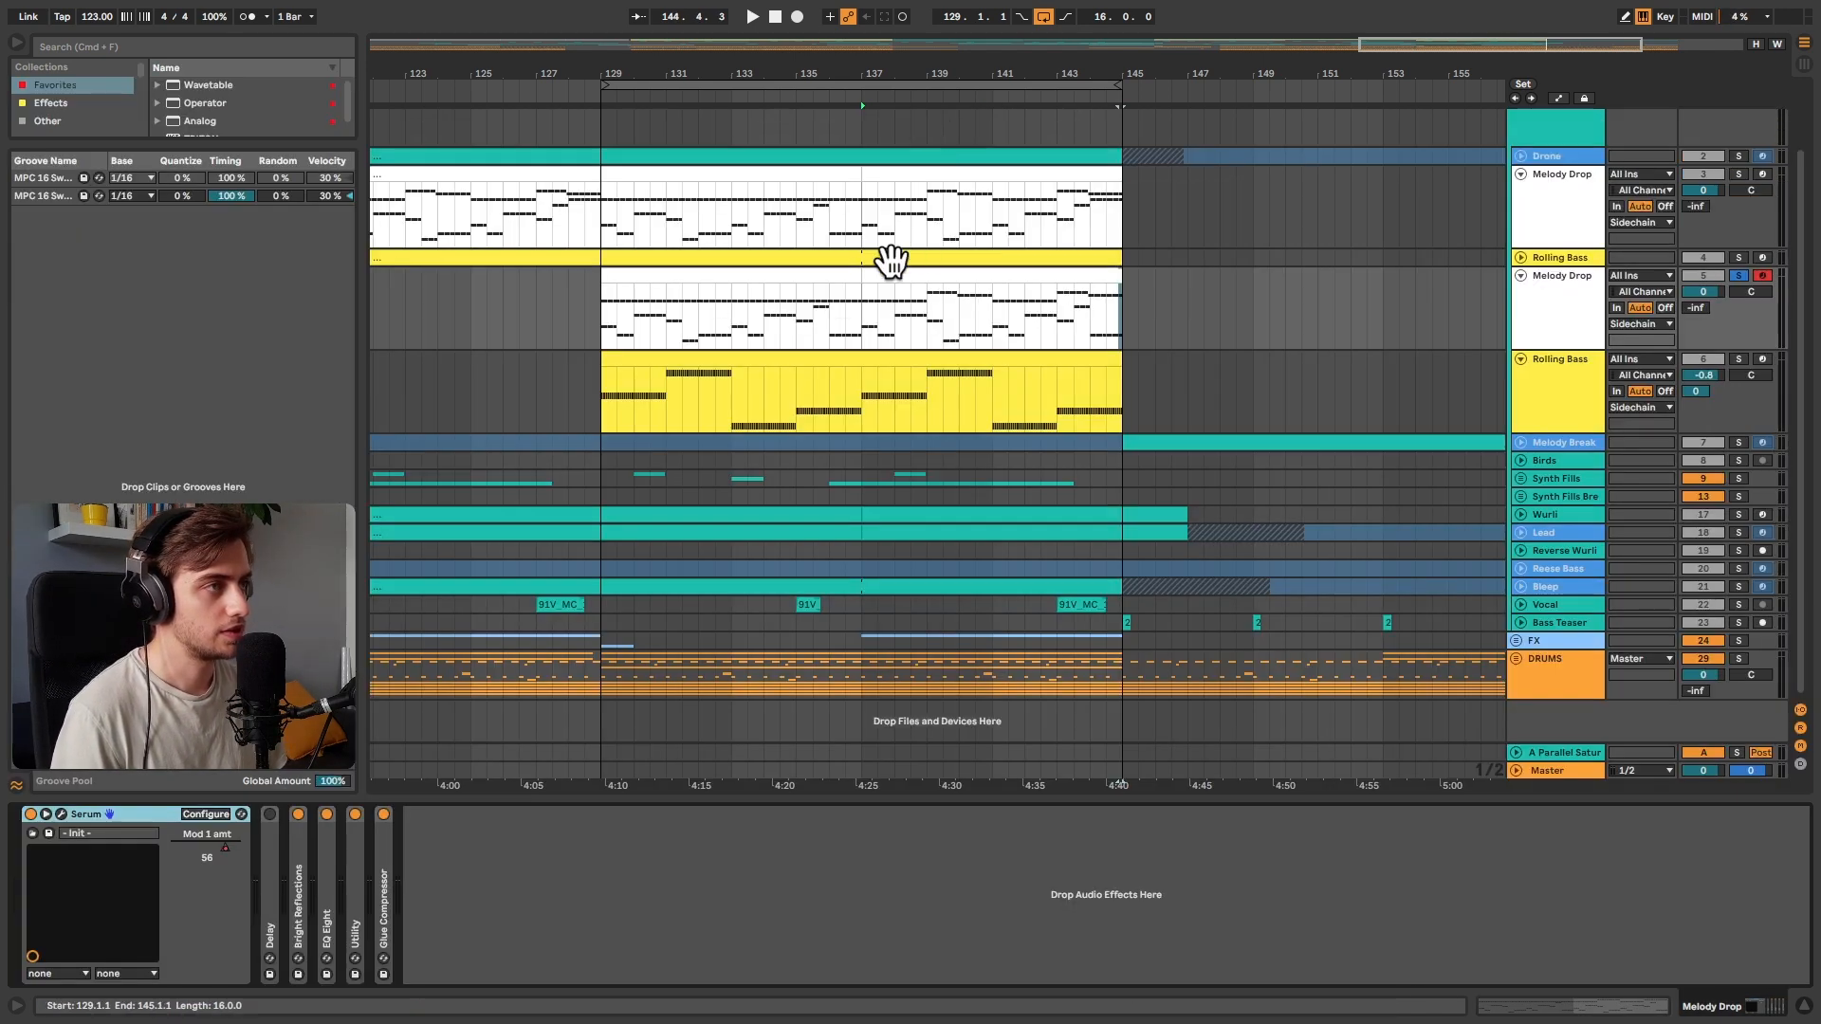
Select the duplicated Melody Drop and Rolling Bass clips, play from bar 129 and solo the duplicated Rolling Bass track as well
{"action": "left_click", "coordinate": [842, 273]}
{"action": "left_click", "coordinate": [922, 277], "text": "shift"}
{"action": "left_click", "coordinate": [965, 357], "text": "shift"}
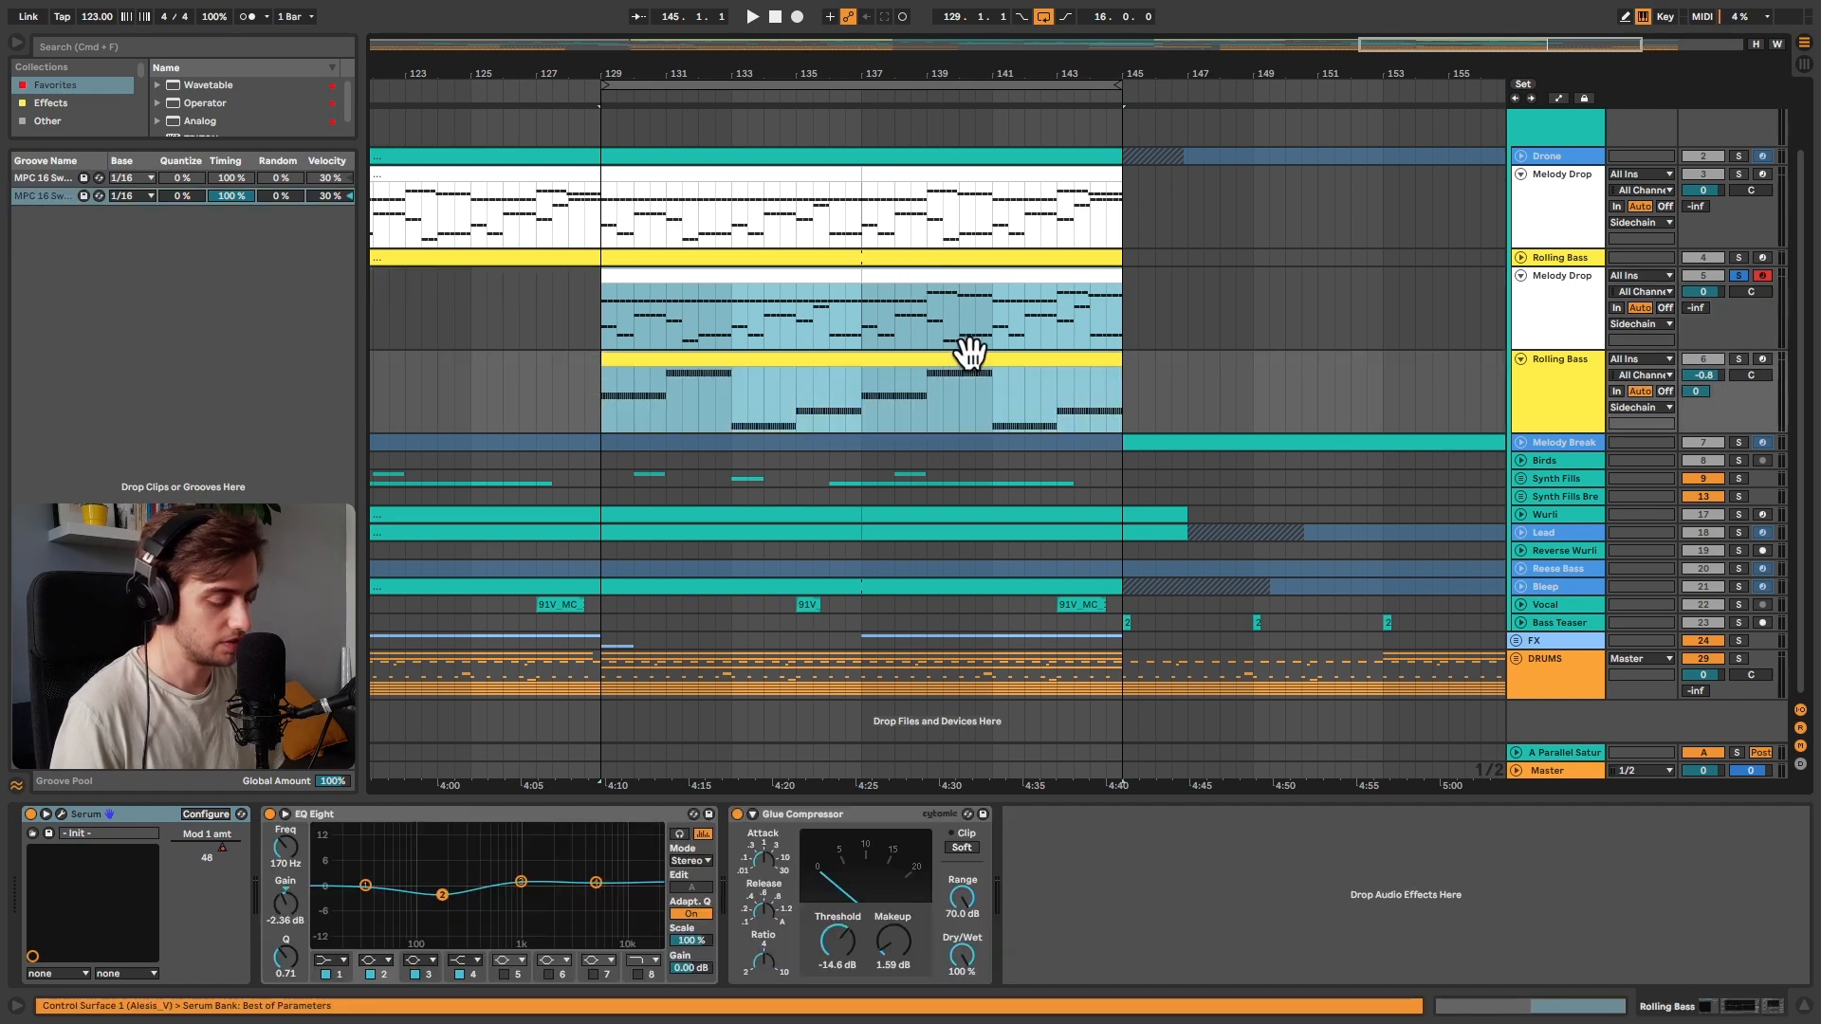
{"action": "key", "text": "space"}
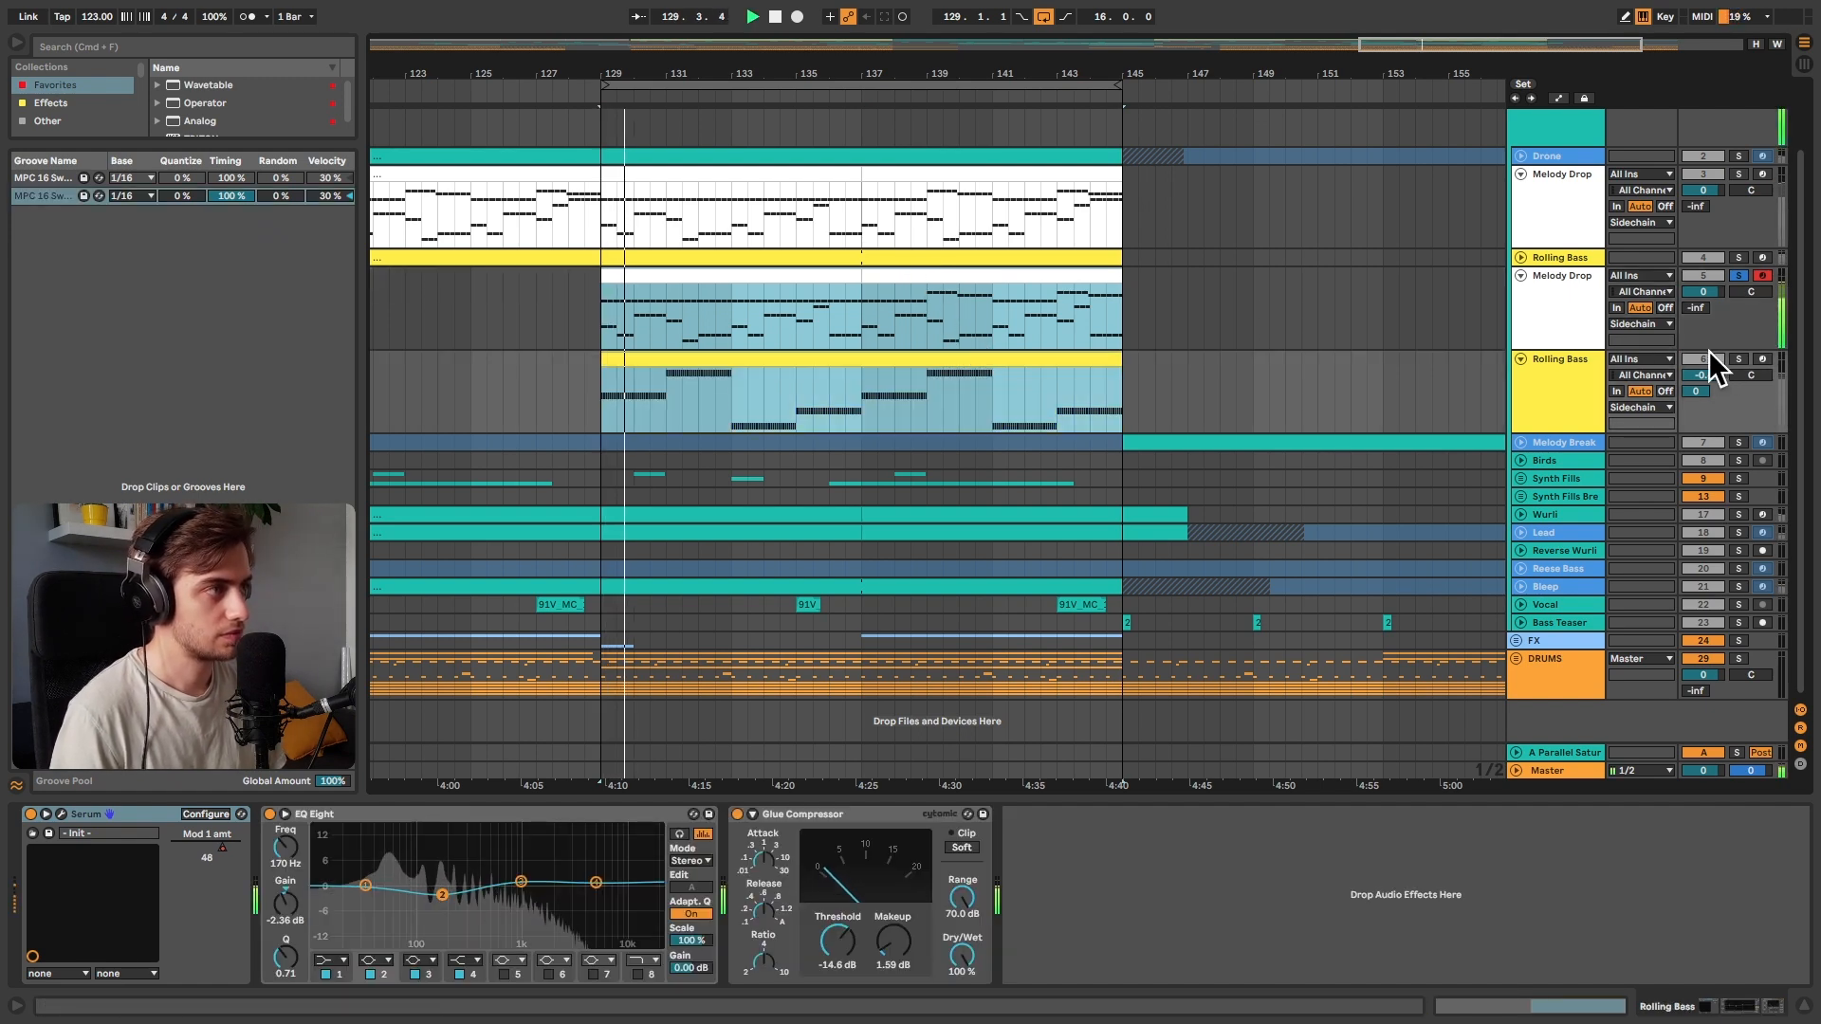
{"action": "left_click", "coordinate": [1742, 359]}
Consolidate the duplicated Melody Drop clips between bars 129 and 145 into a single sixteen-bar clip
{"action": "left_click", "coordinate": [973, 275]}
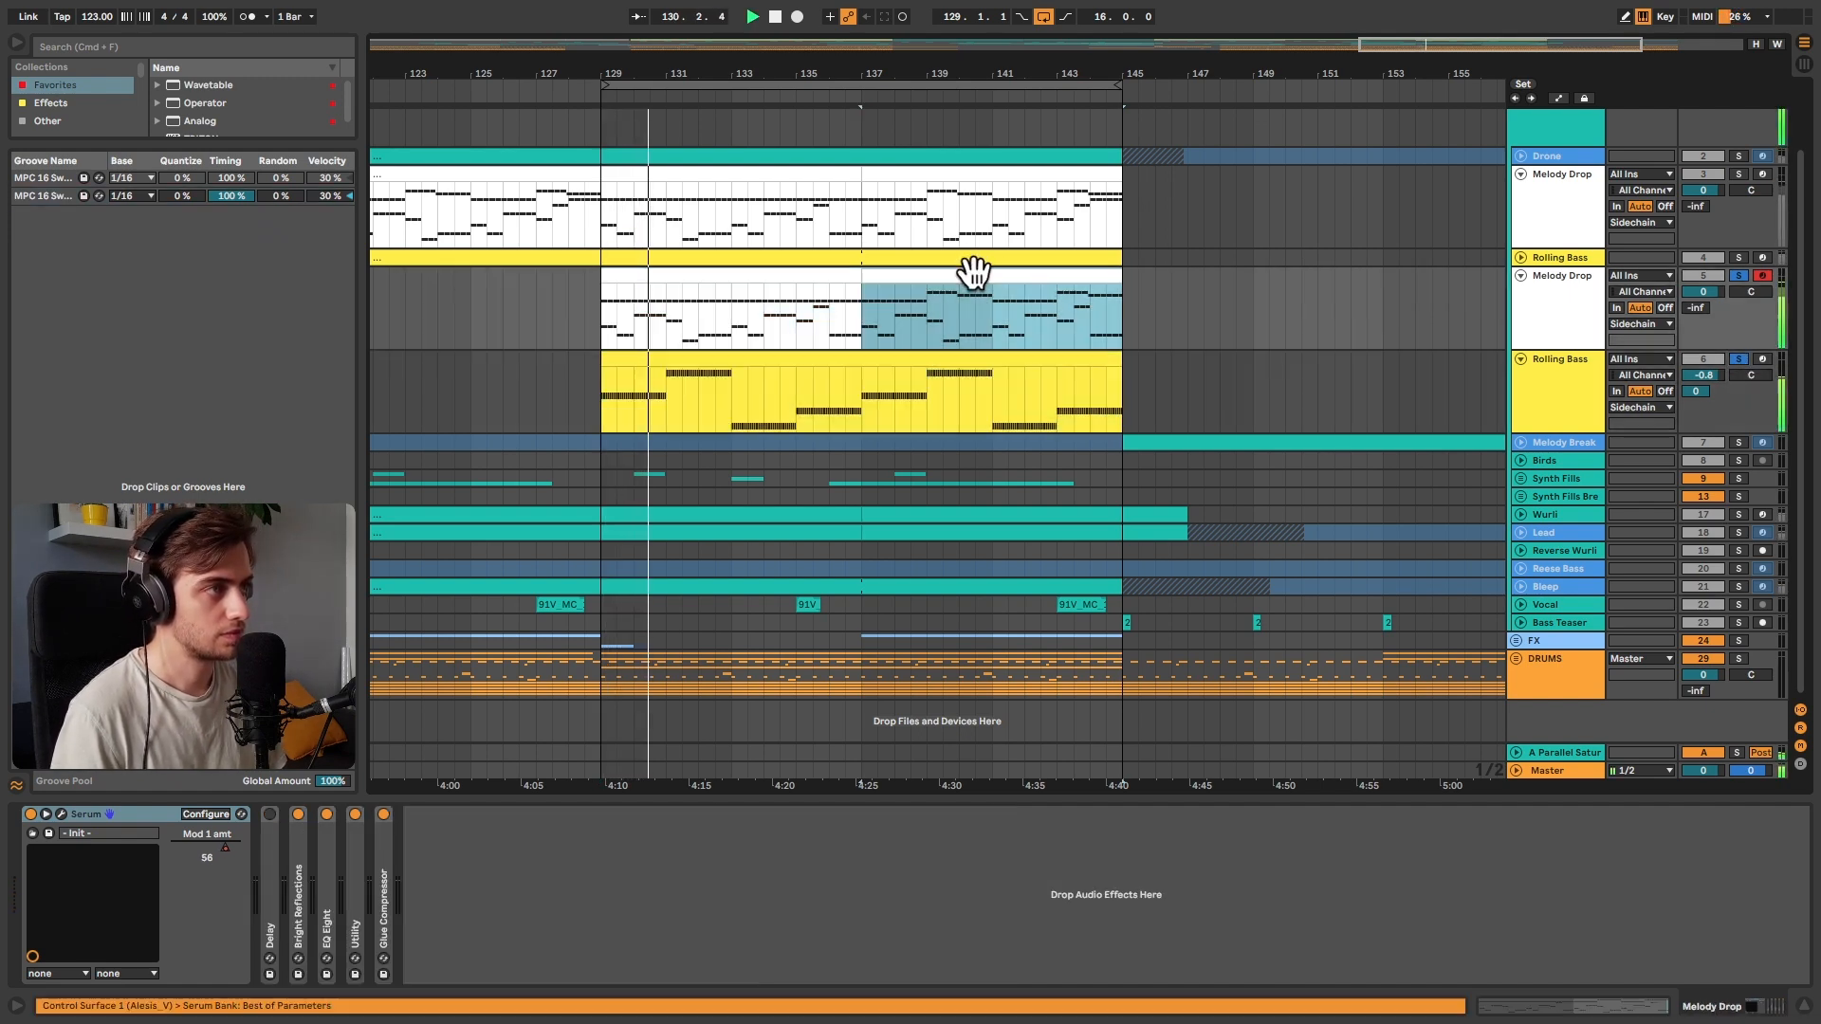
{"action": "right_click", "coordinate": [768, 281]}
{"action": "left_click", "coordinate": [848, 437]}
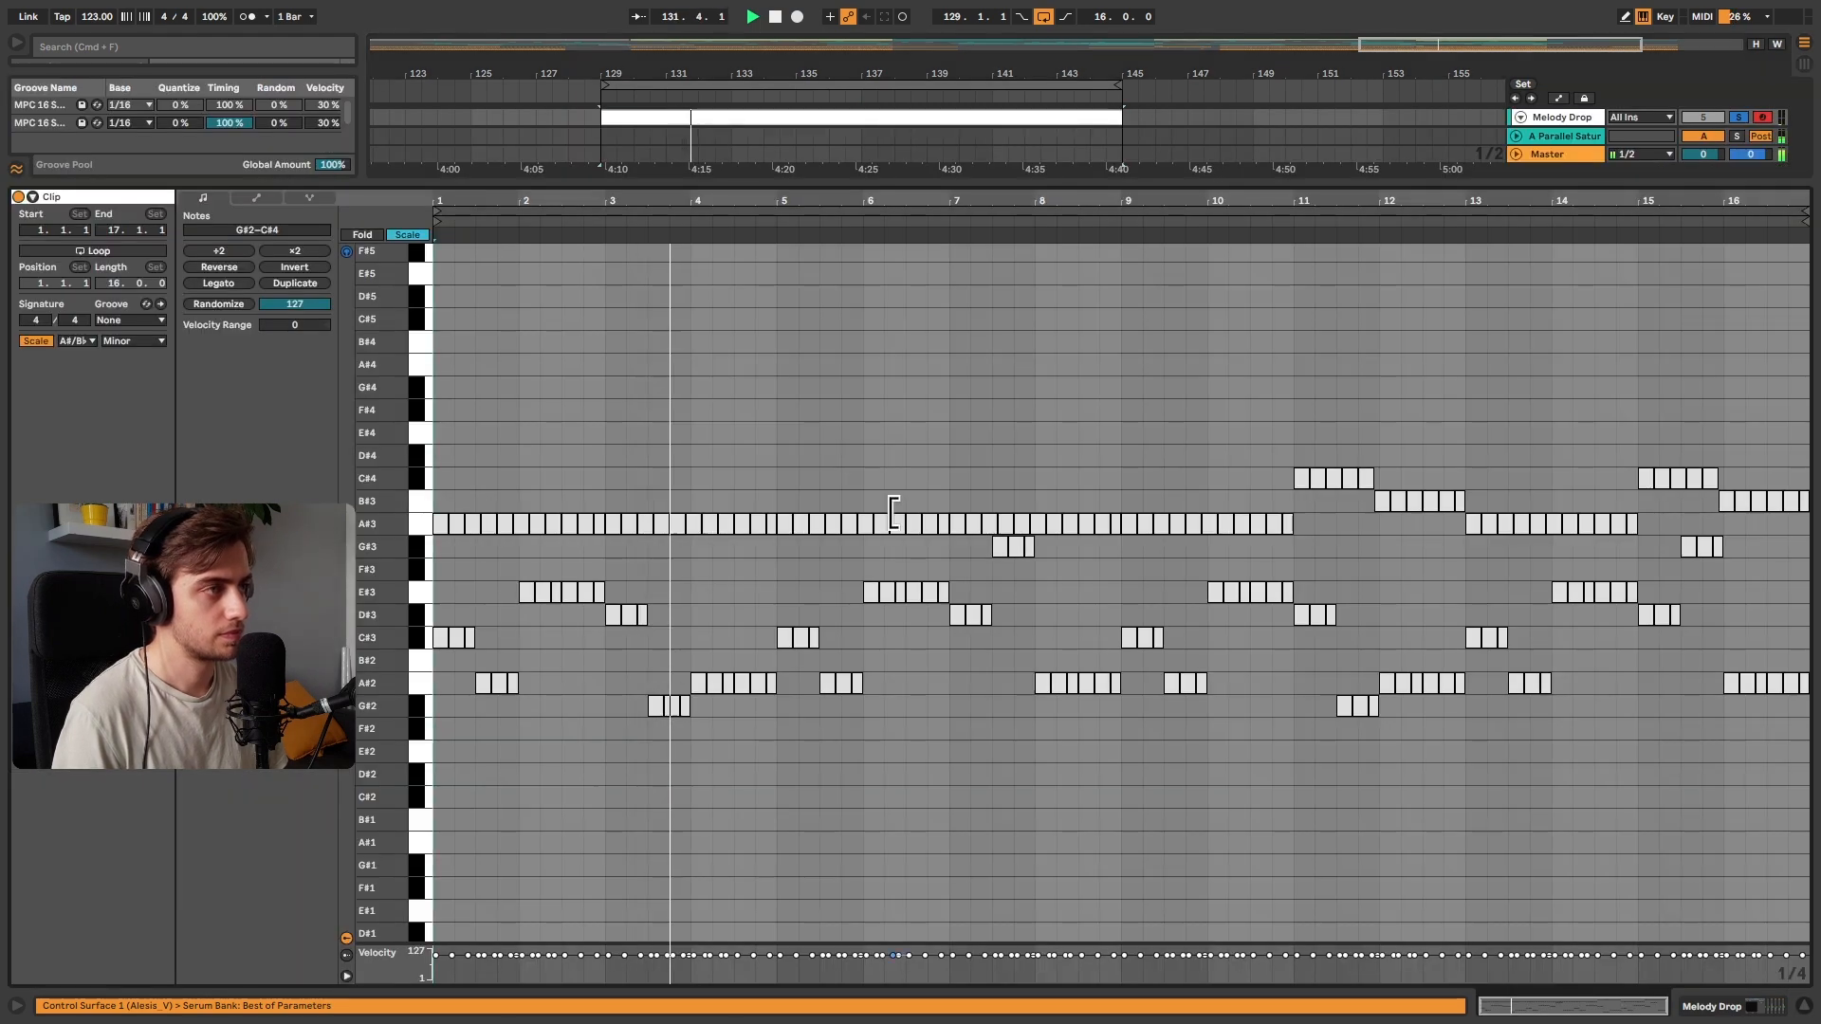
View the duplicated Melody Drop and Rolling Bass clips together in the note editor
{"action": "key", "text": "shift+Tab"}
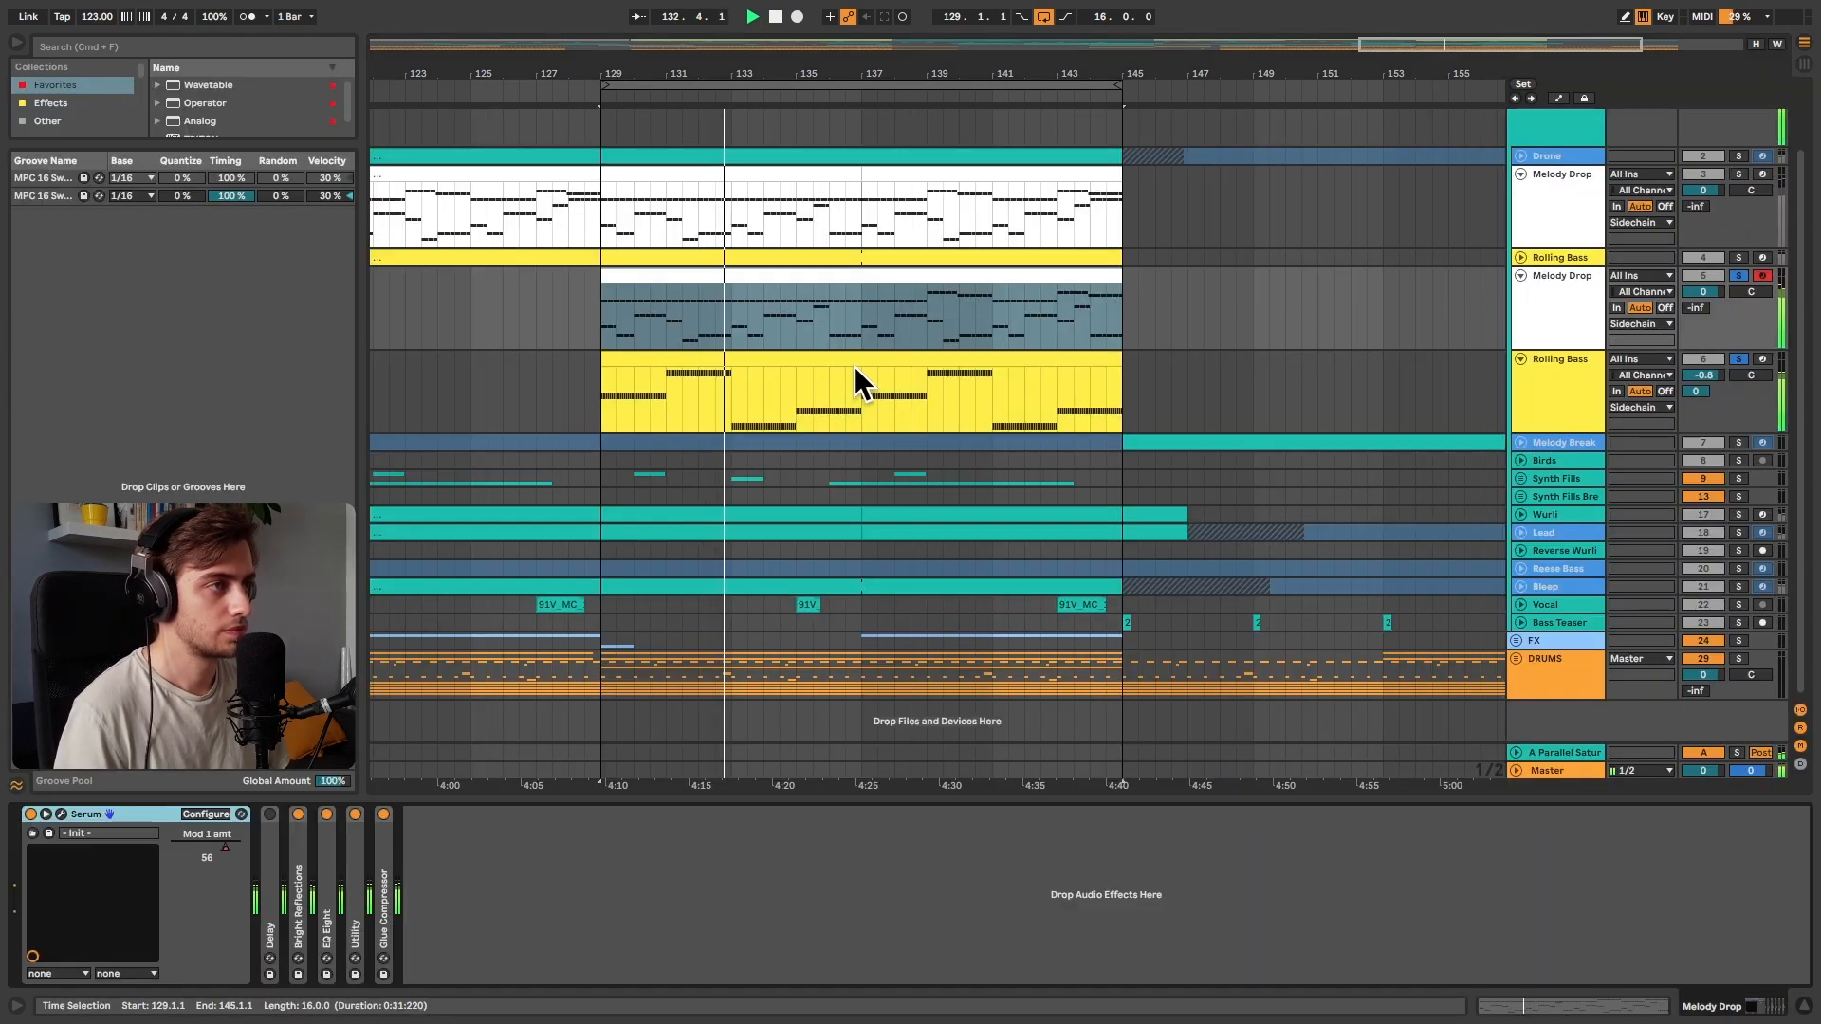
{"action": "left_click", "coordinate": [856, 364], "text": "shift"}
{"action": "key", "text": "shift+Tab"}
{"action": "left_click_drag", "start_coordinate": [371, 623], "coordinate": [320, 575]}
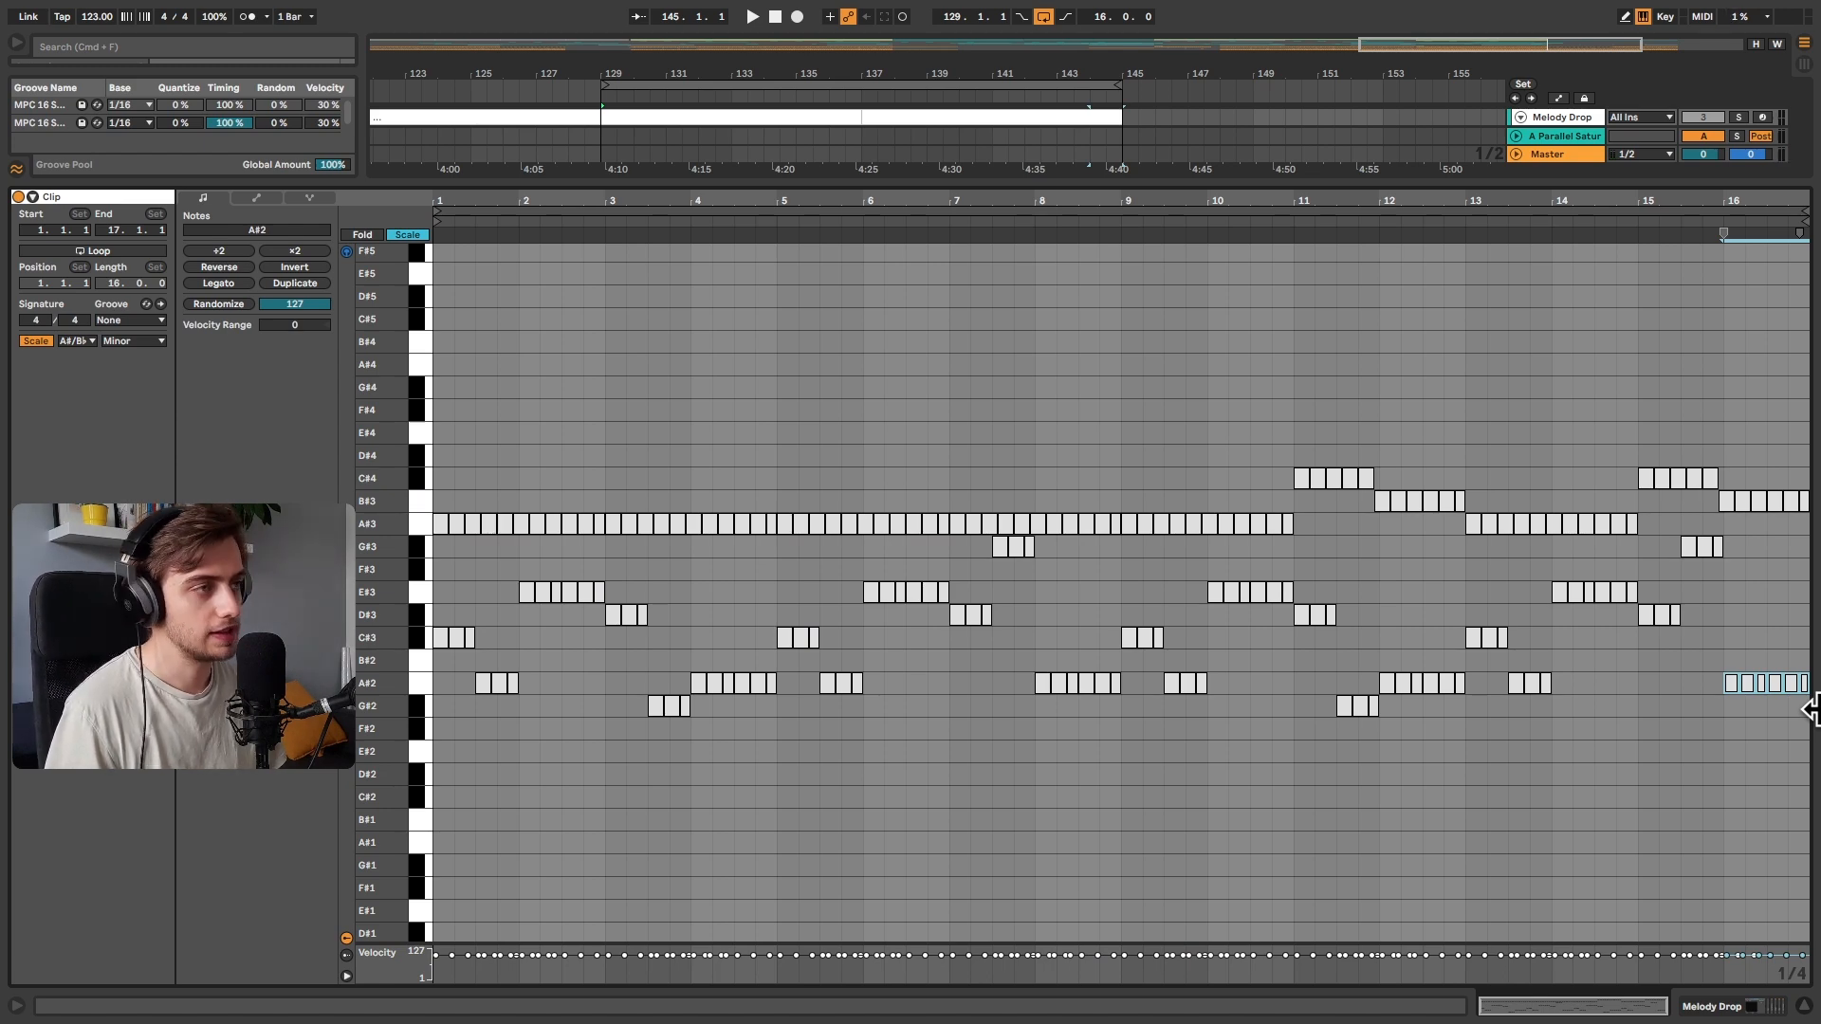
Raise the A#2 notes in bar 16 of the Melody Drop clip by one octave to A#3 and audition the clip
{"action": "key", "text": "shift+Up"}
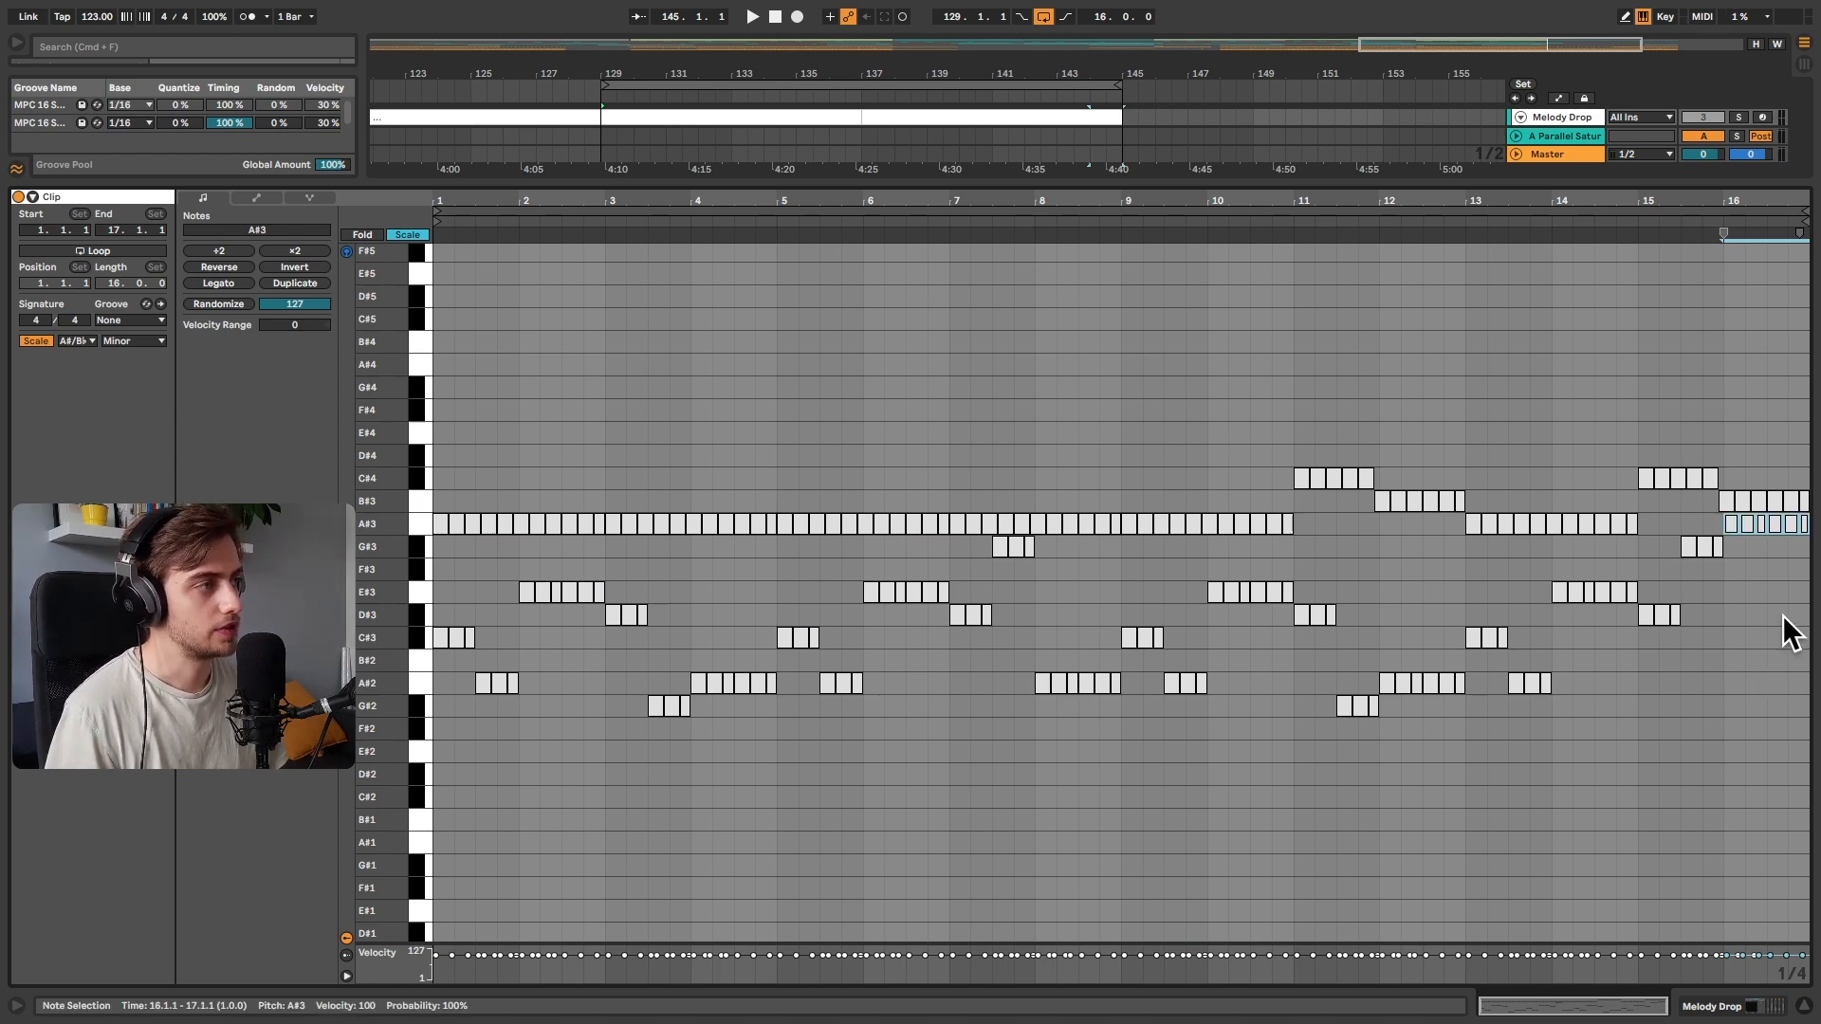
{"action": "left_click", "coordinate": [1631, 228]}
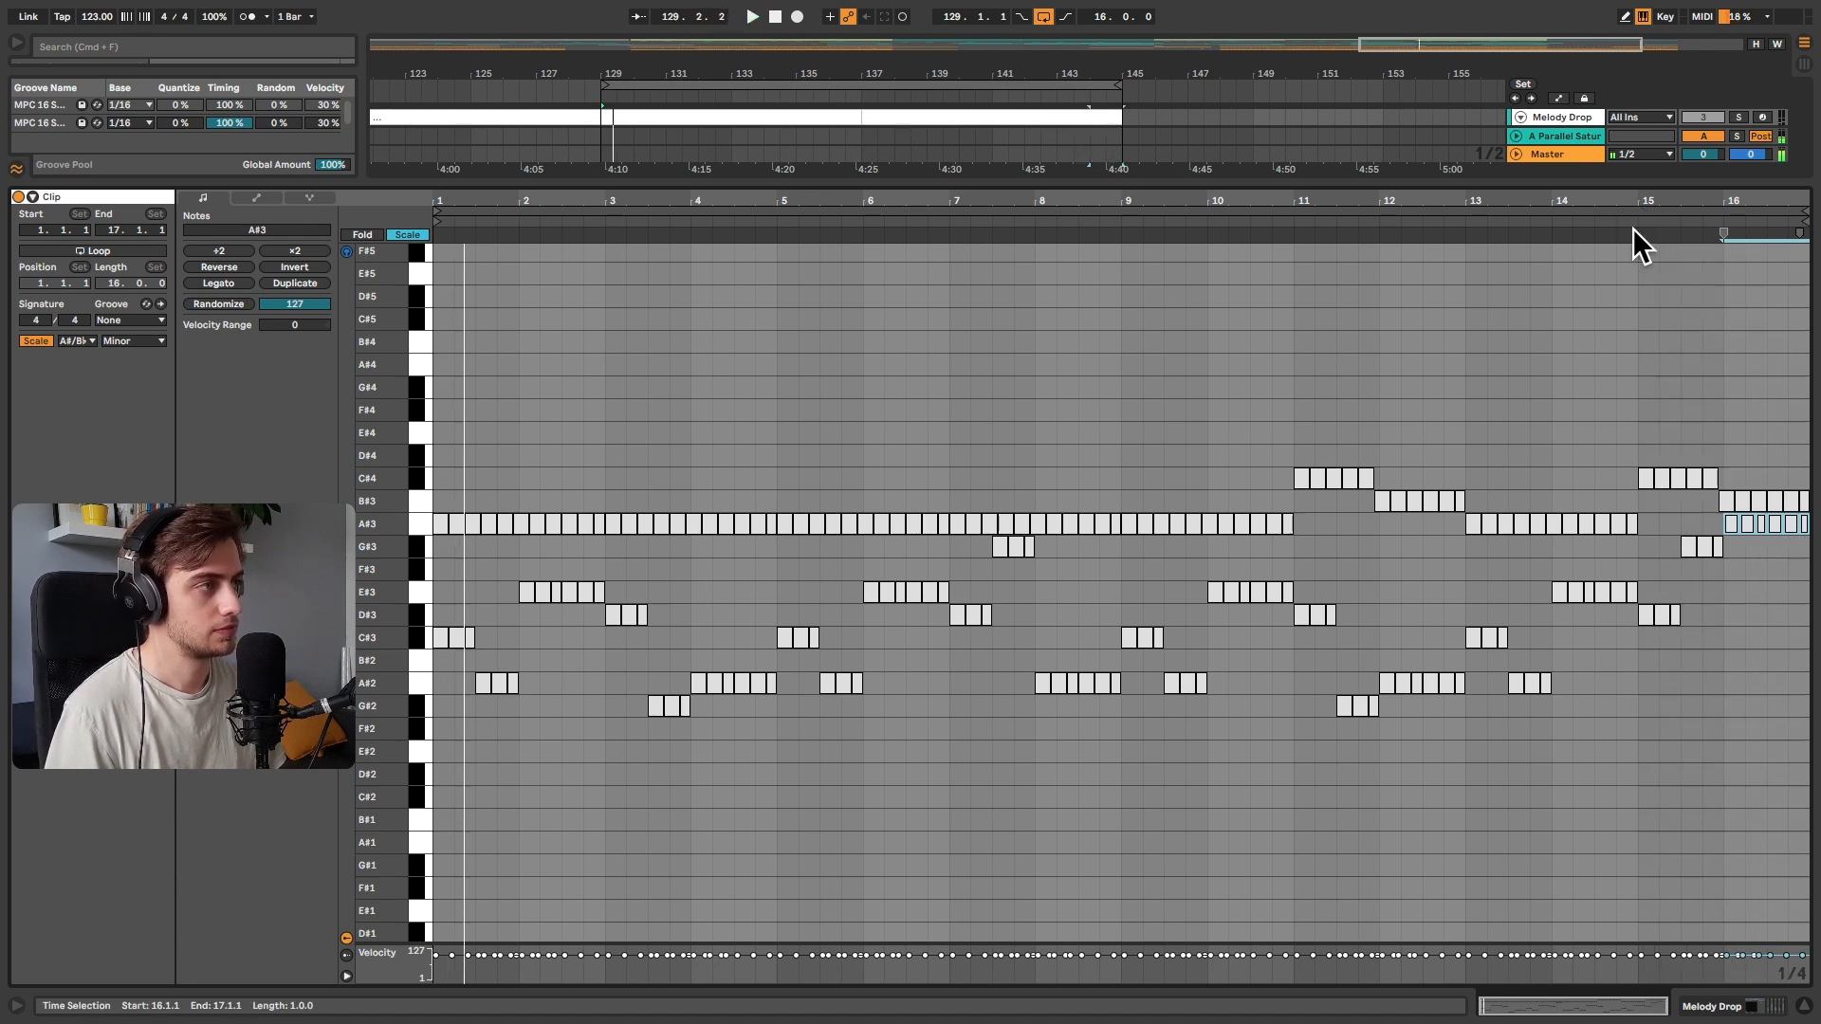
{"action": "key", "text": "space"}
Reopen the duplicated melody and bass clips together and examine how their note patterns line up from bar 129 to 144
{"action": "left_click_drag", "start_coordinate": [1772, 212], "coordinate": [1723, 456]}
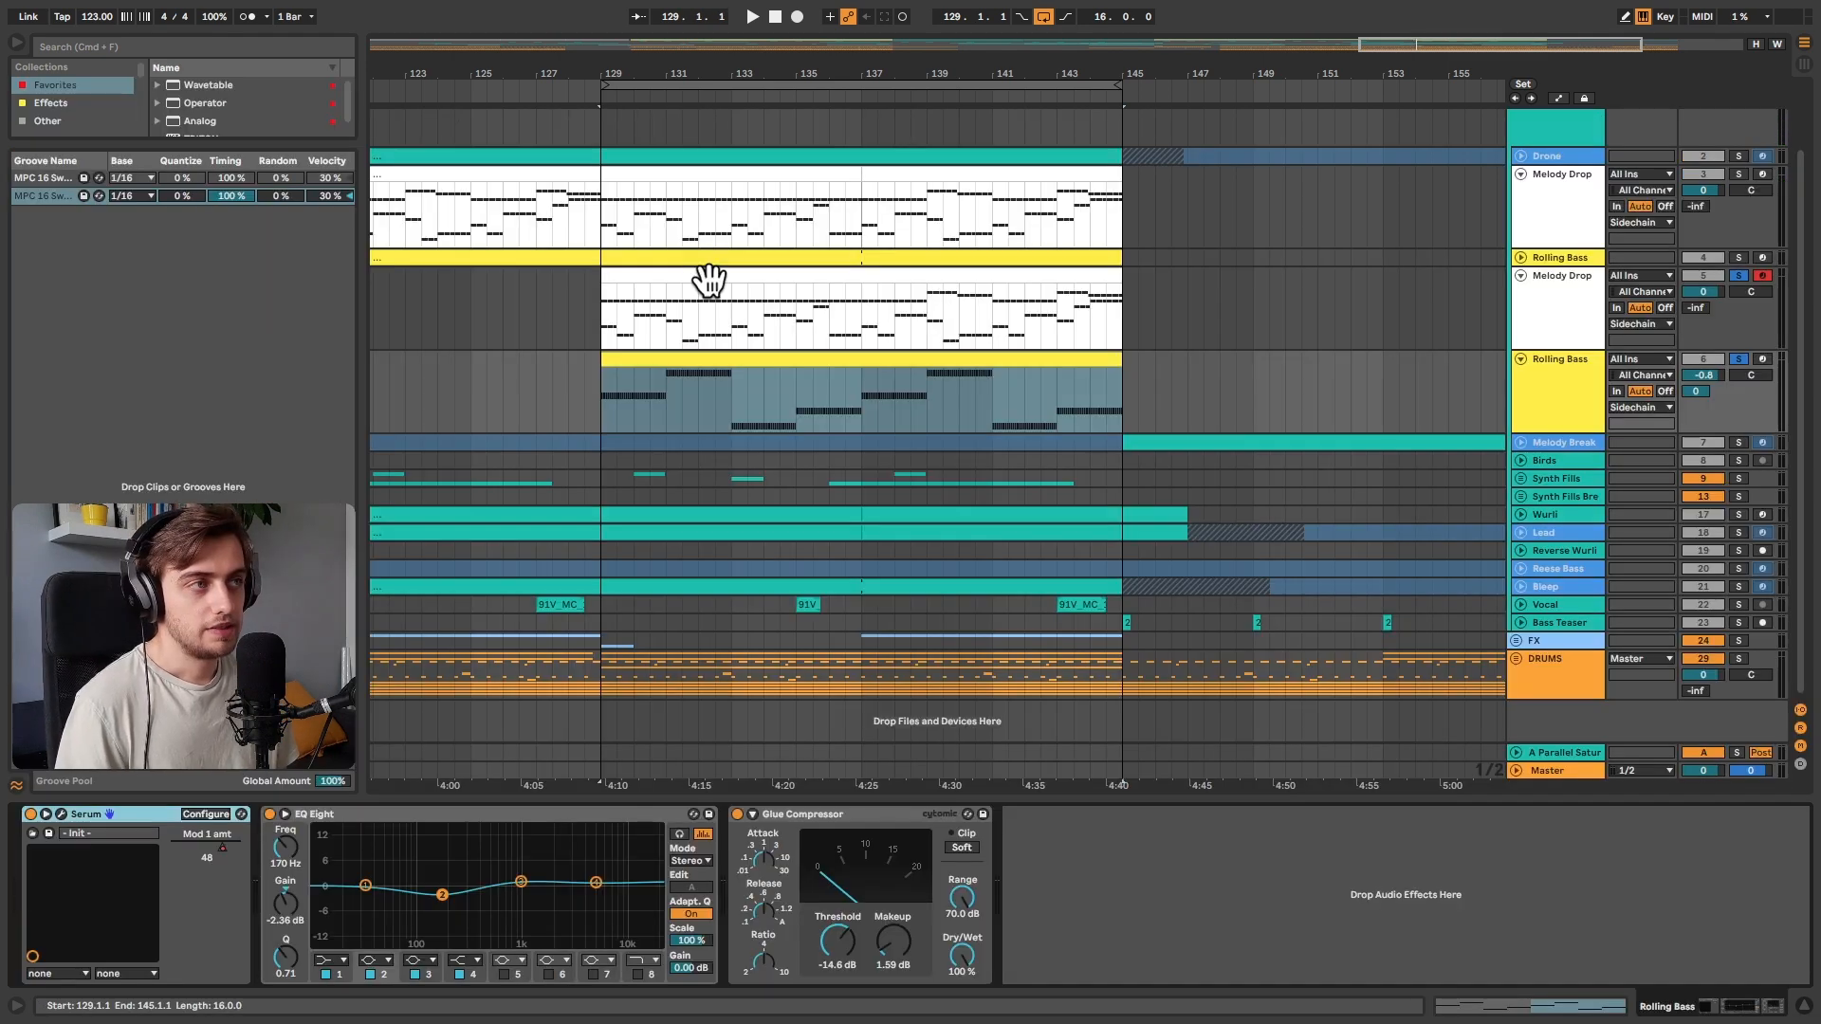
{"action": "left_click", "coordinate": [708, 277]}
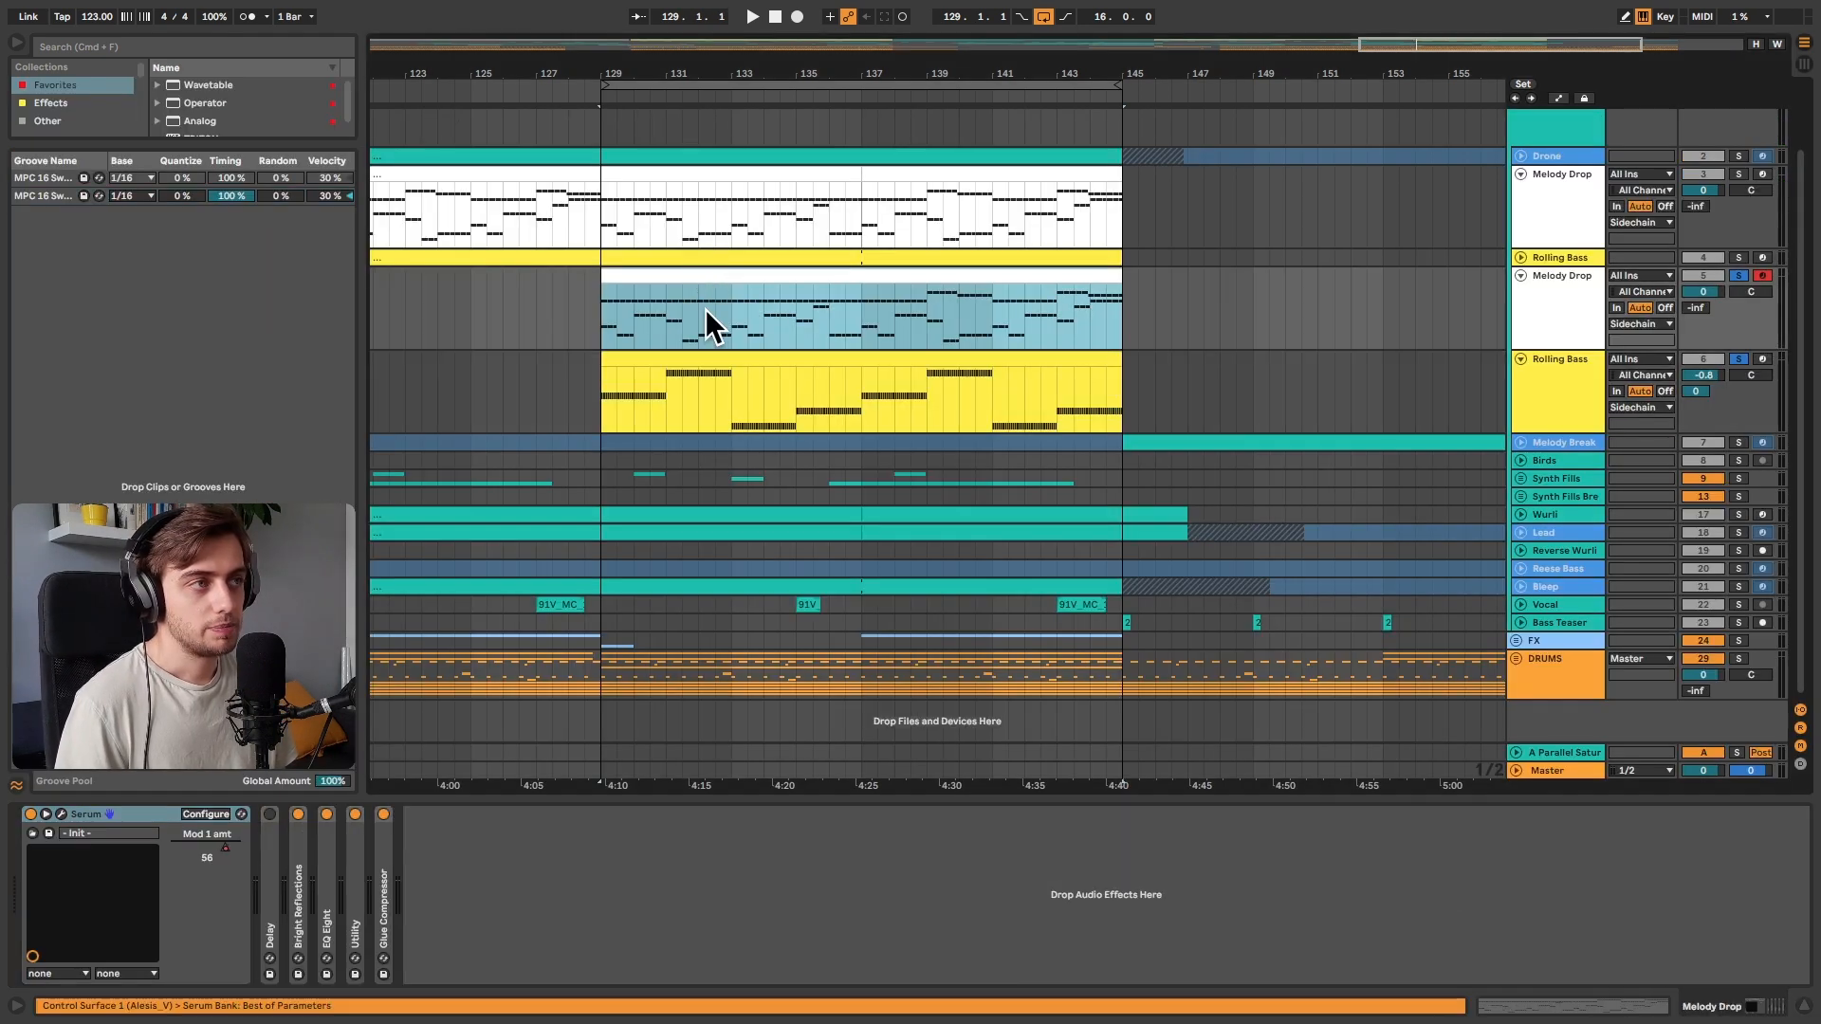
{"action": "double_click", "coordinate": [697, 363]}
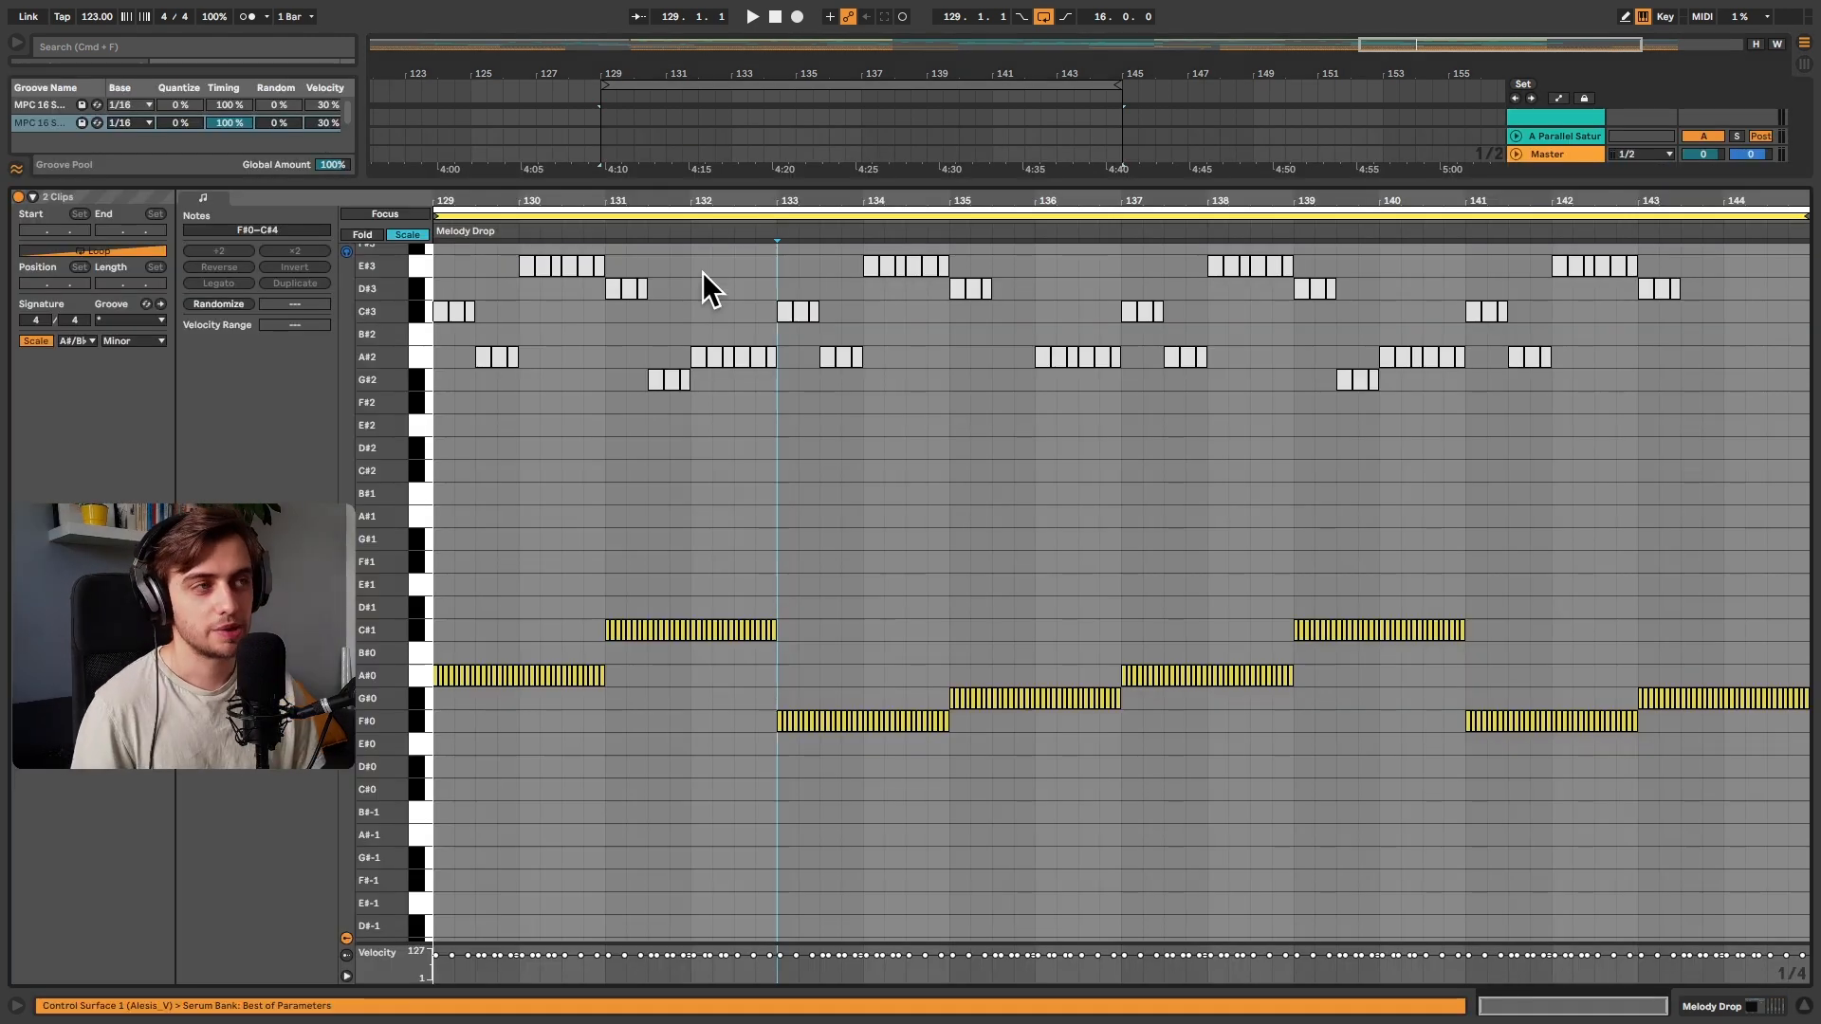
{"action": "left_click_drag", "start_coordinate": [397, 425], "coordinate": [378, 554]}
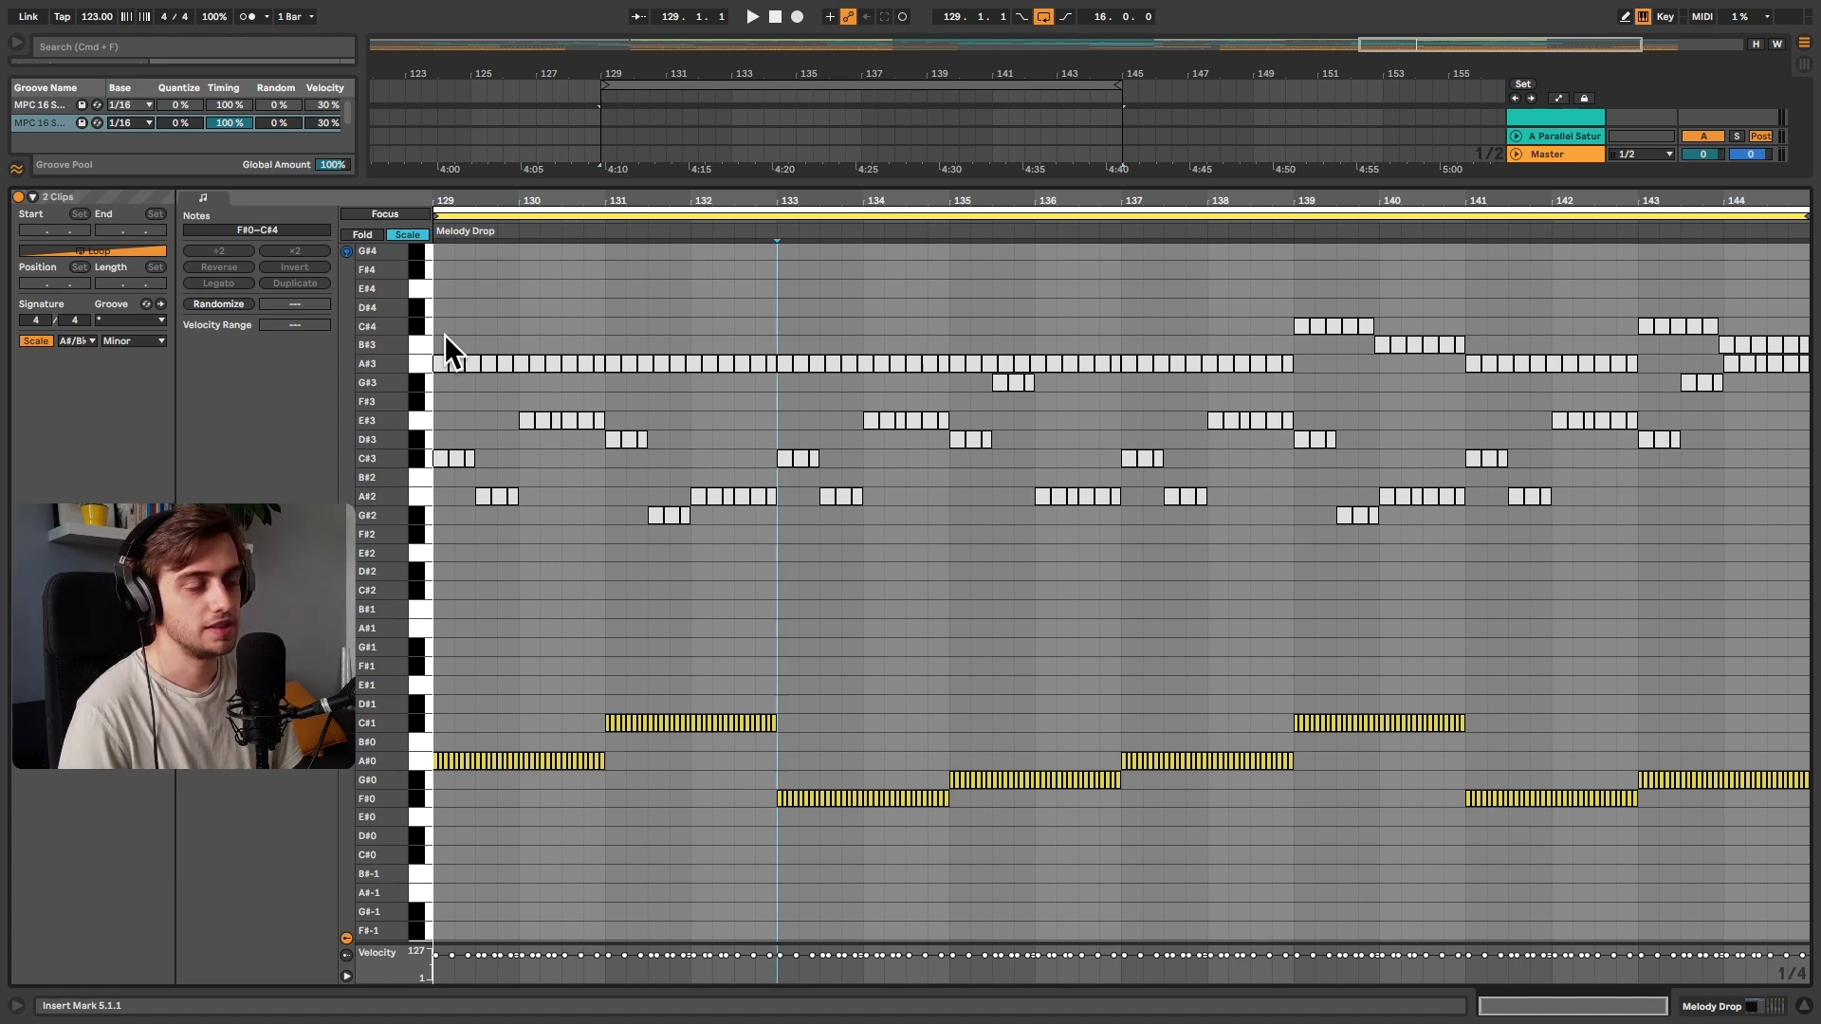
{"action": "left_click_drag", "start_coordinate": [440, 205], "coordinate": [446, 368]}
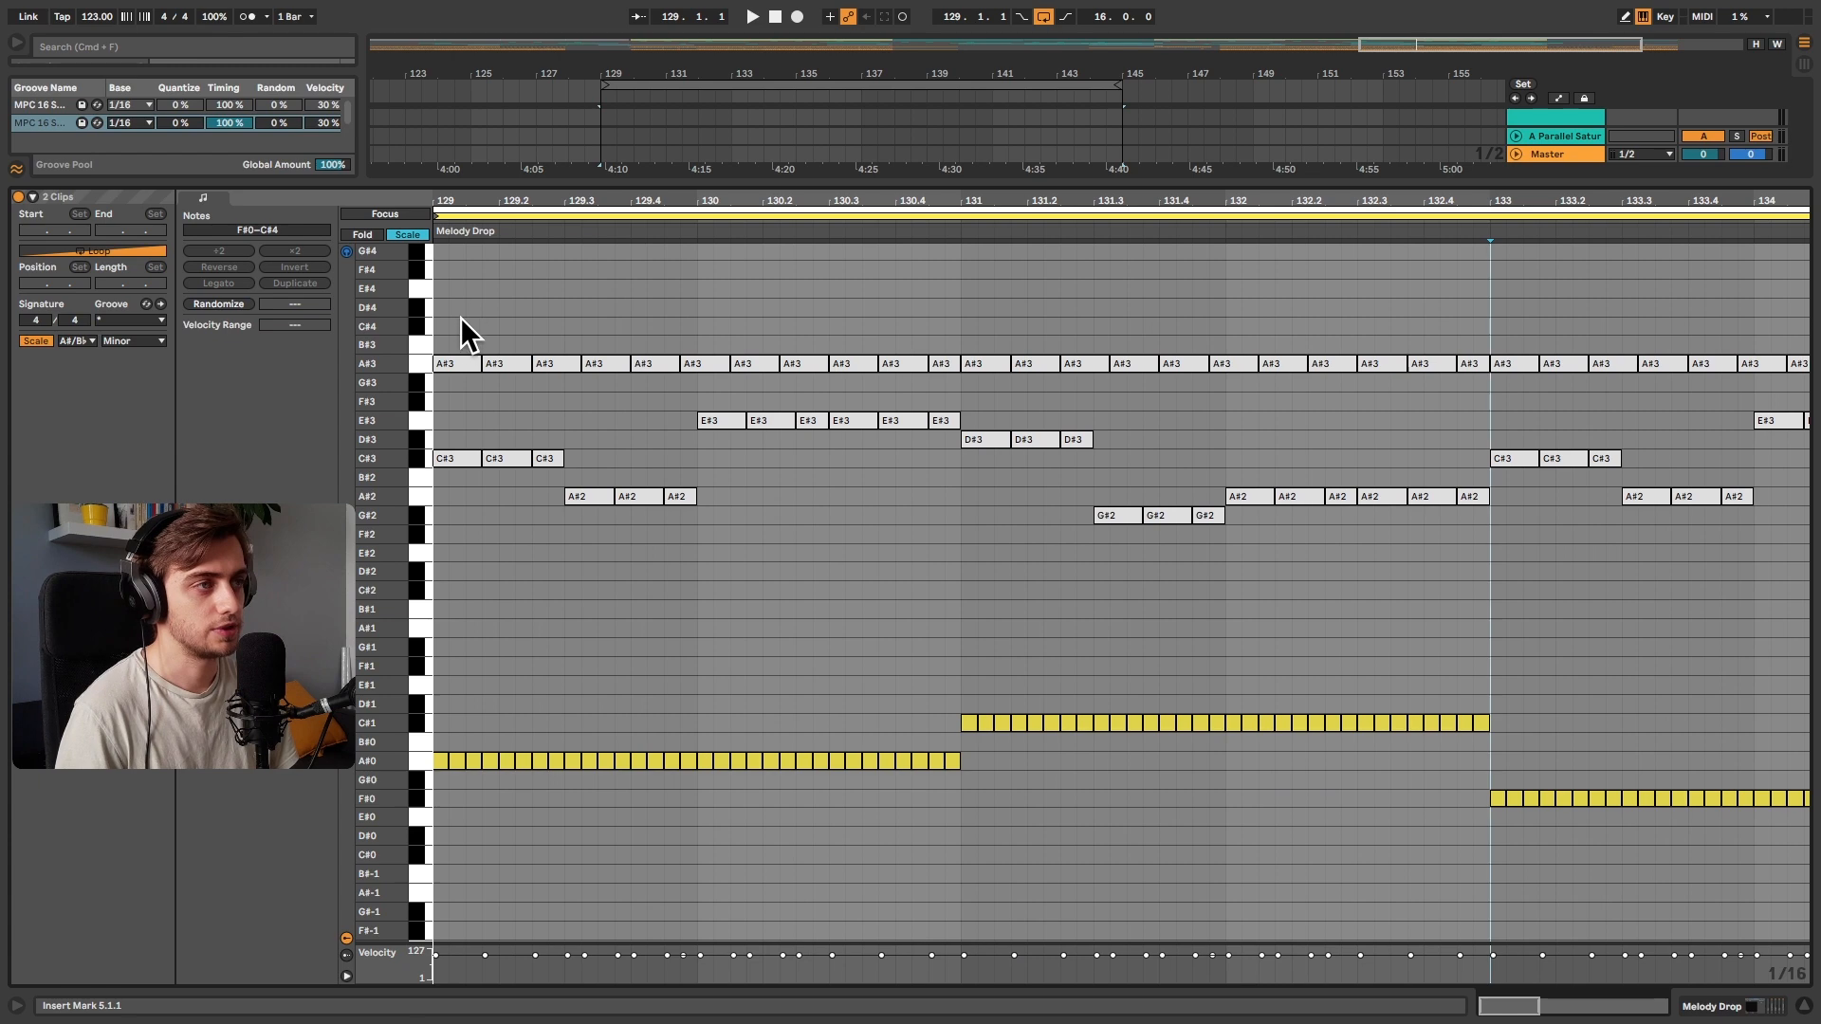
{"action": "left_click_drag", "start_coordinate": [765, 202], "coordinate": [764, 91]}
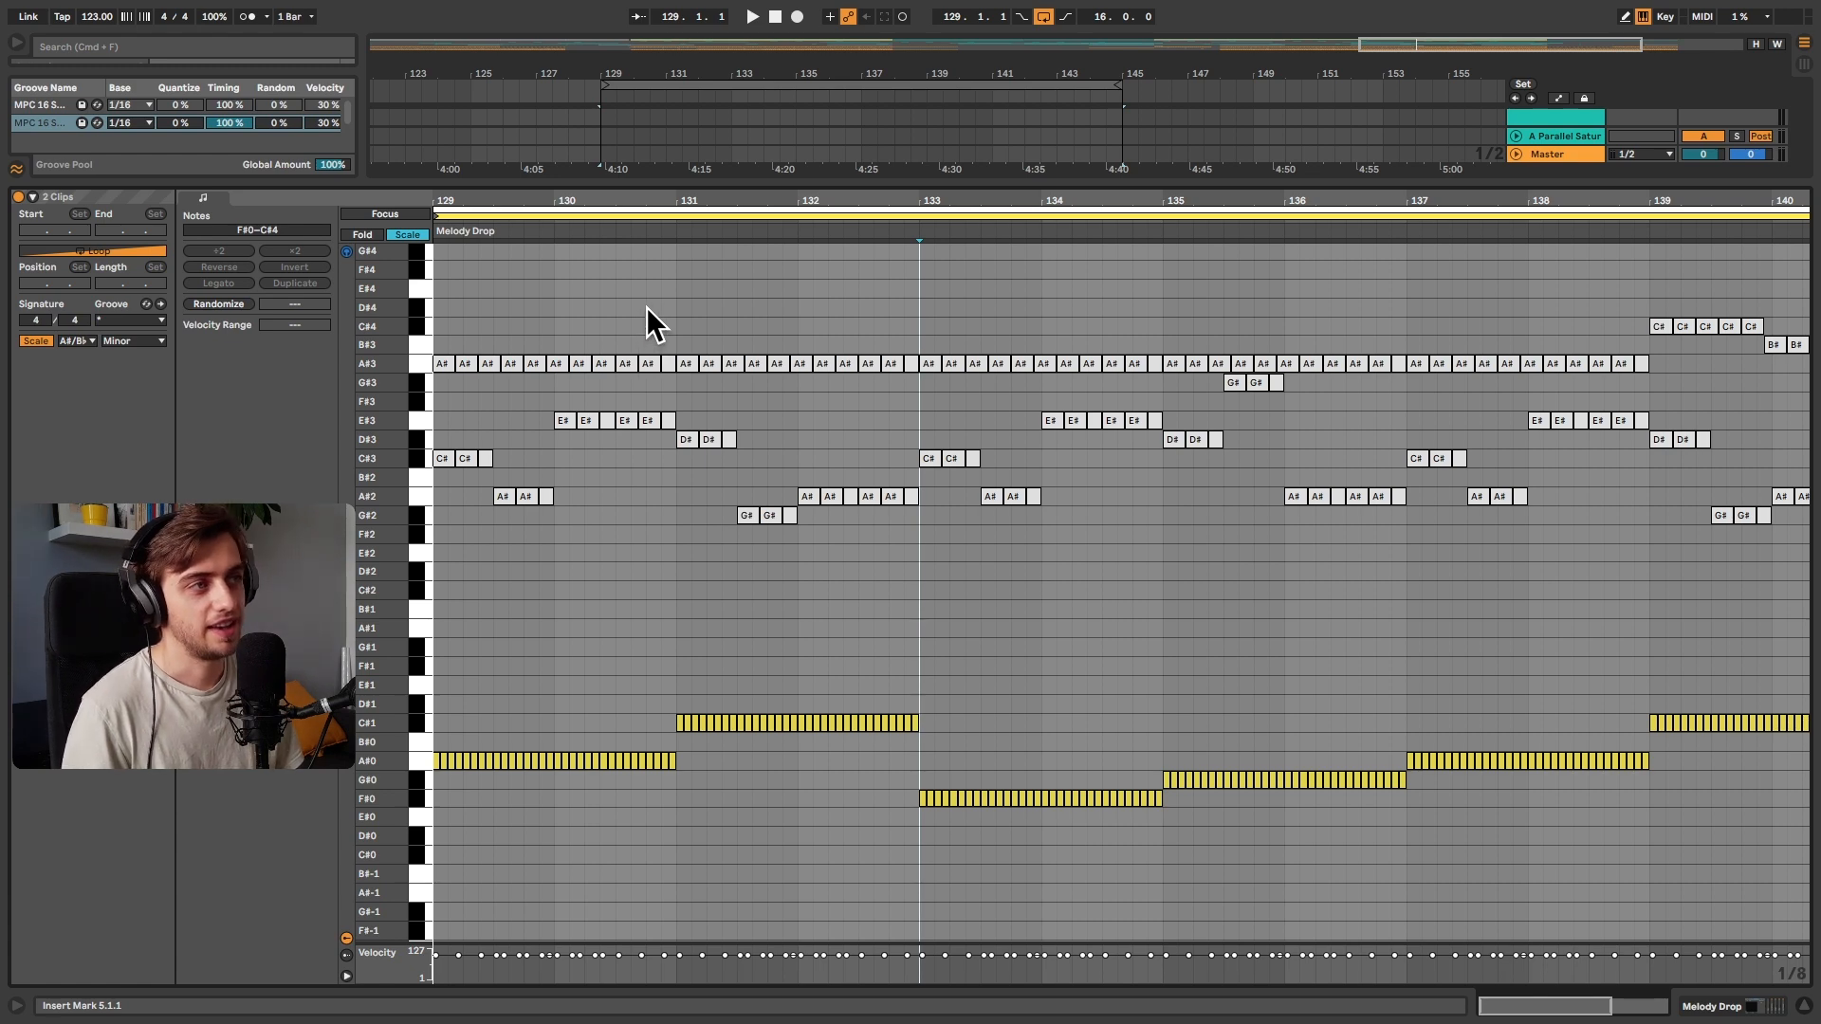
{"action": "left_click_drag", "start_coordinate": [724, 197], "coordinate": [723, 161]}
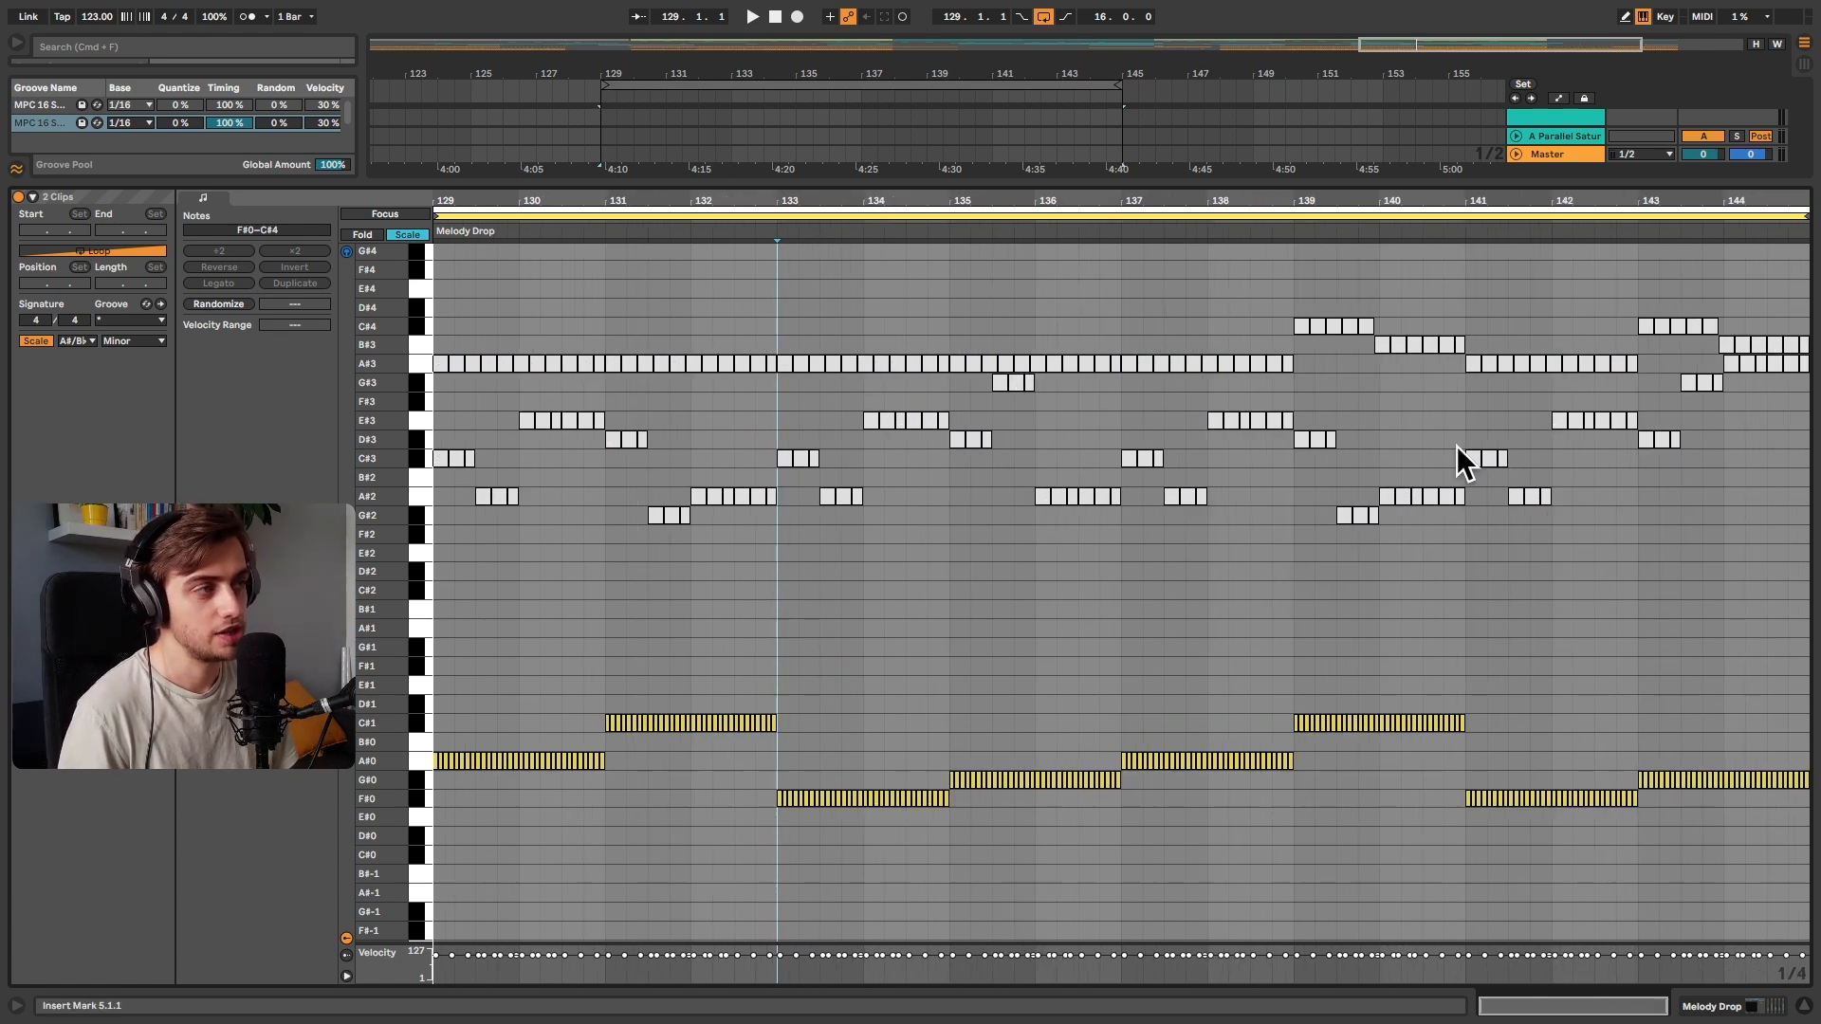